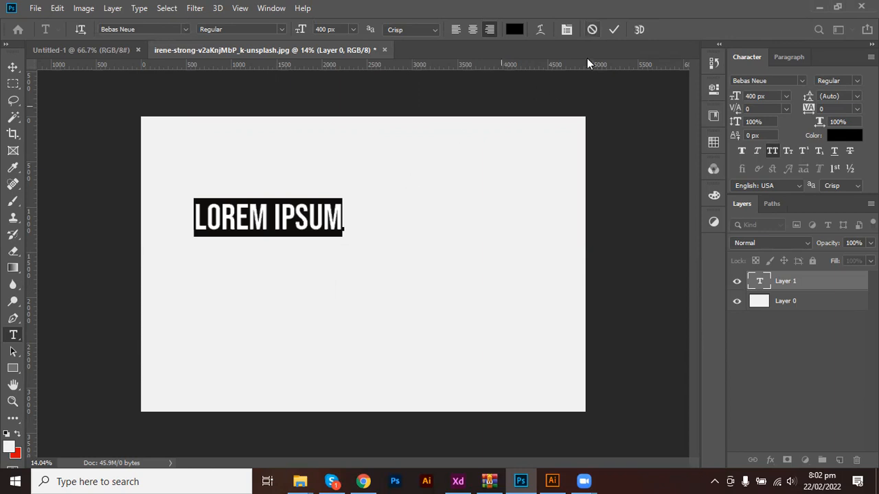
Discard the trial LOREM IPSUM placeholder after testing Left and Center alignment.
left_click(592, 31)
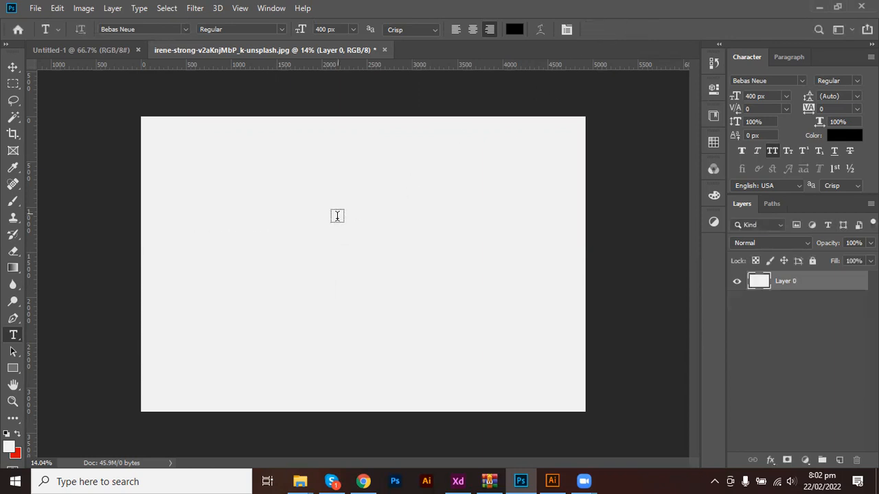
left_click(330, 226)
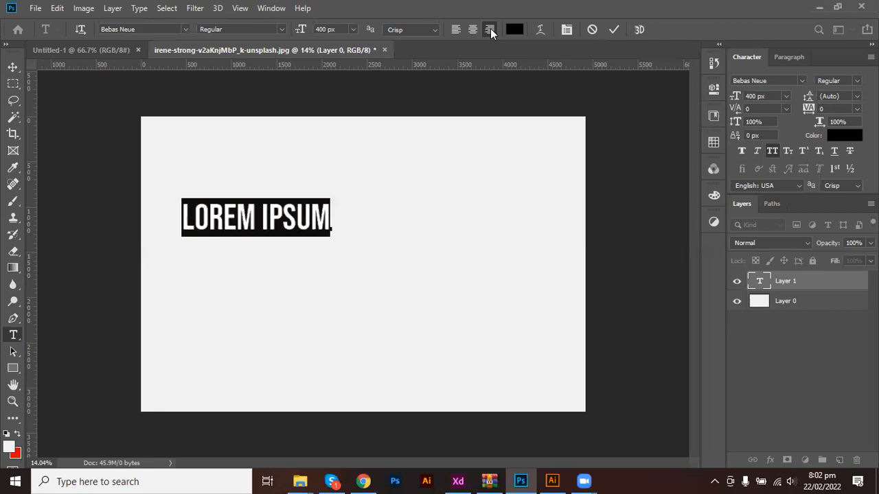
left_click(456, 29)
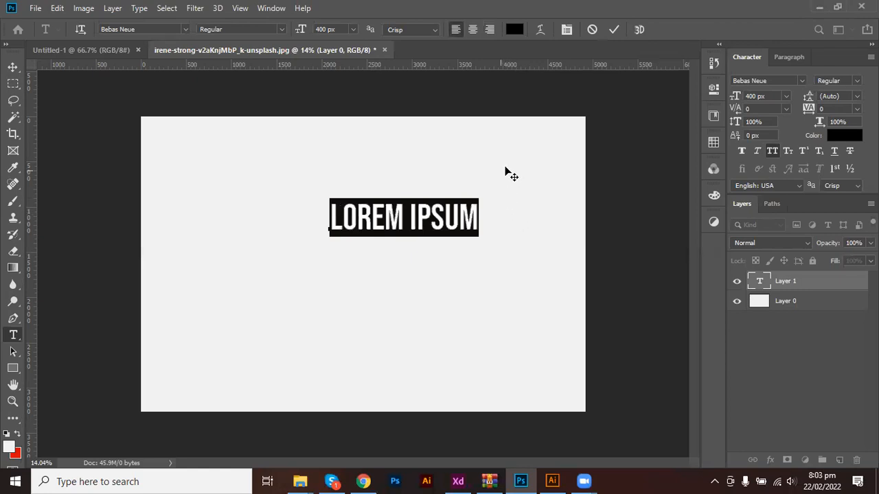
left_click(471, 30)
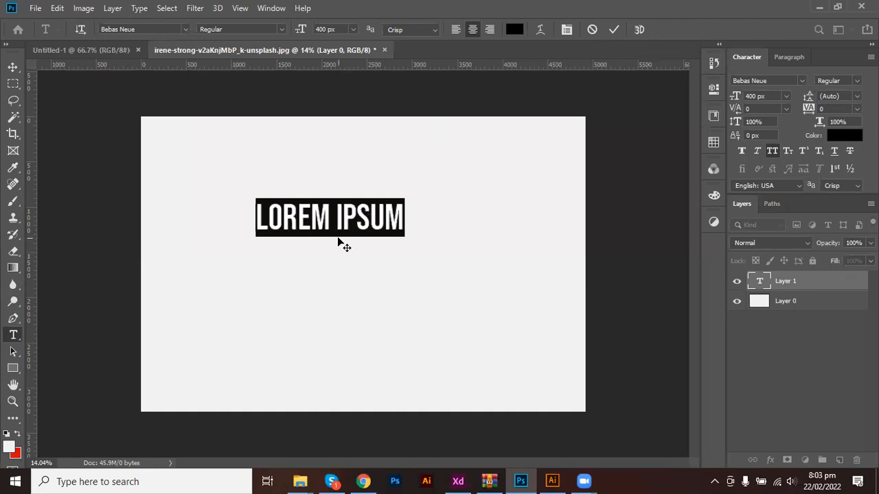
left_click(592, 31)
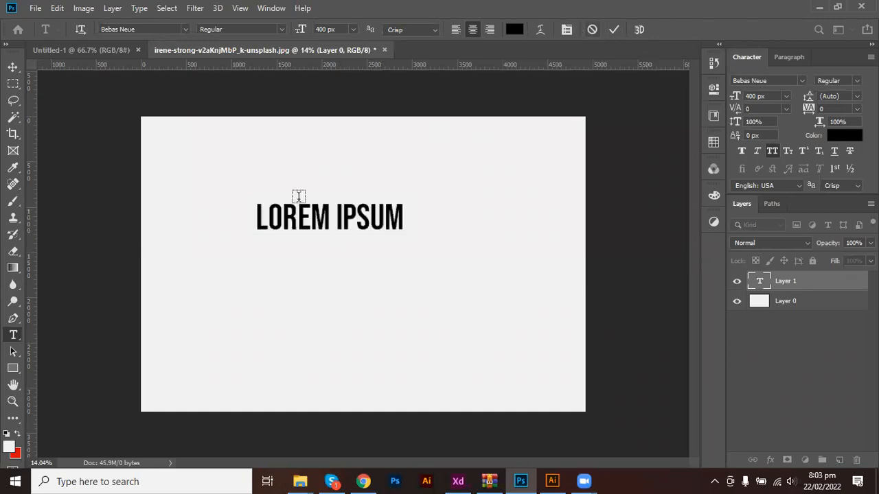
key("Escape")
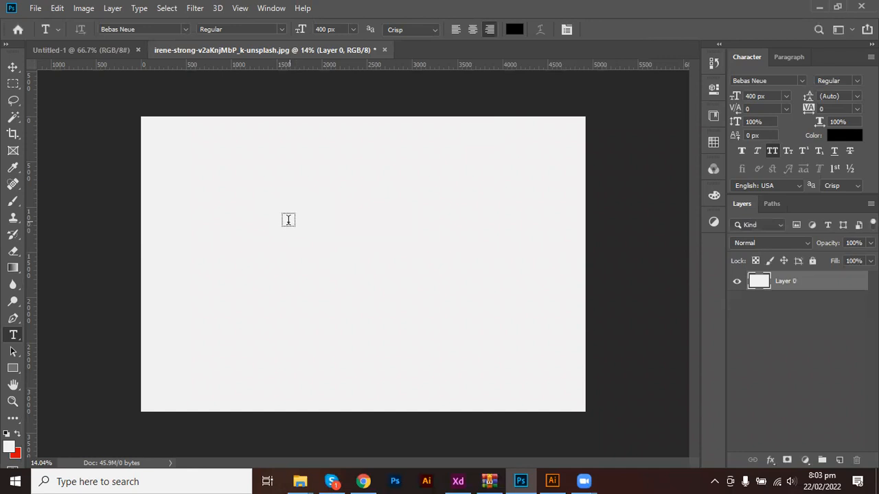
Start a text layer near the canvas centre and type four lines of random sample text.
left_click(288, 220)
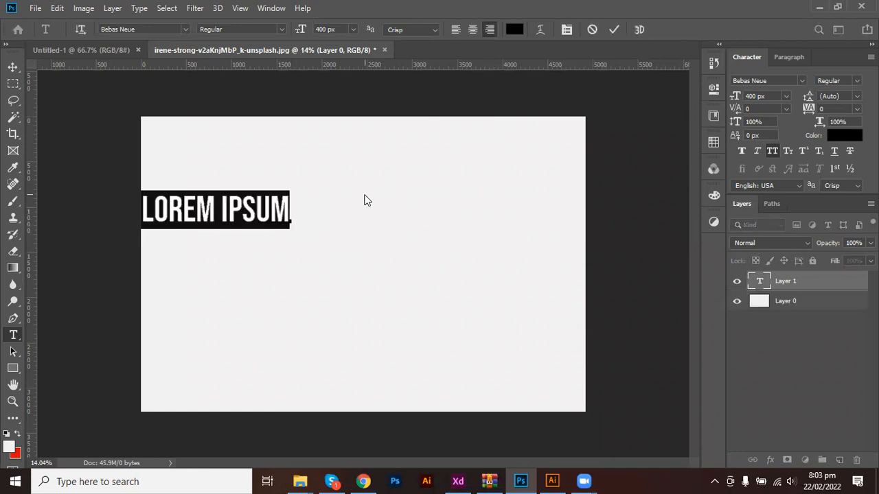
type("djhkal\\;'las")
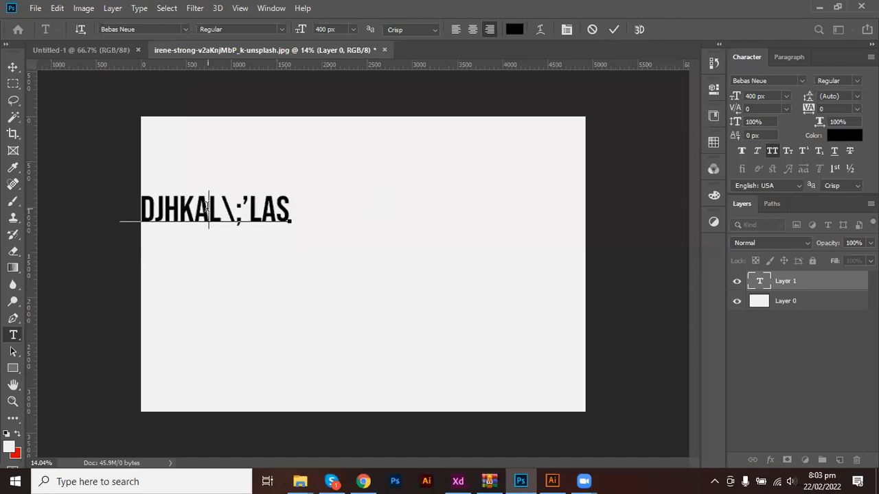
key("Return")
type("sdjhkl;fdghjsl")
key("Return")
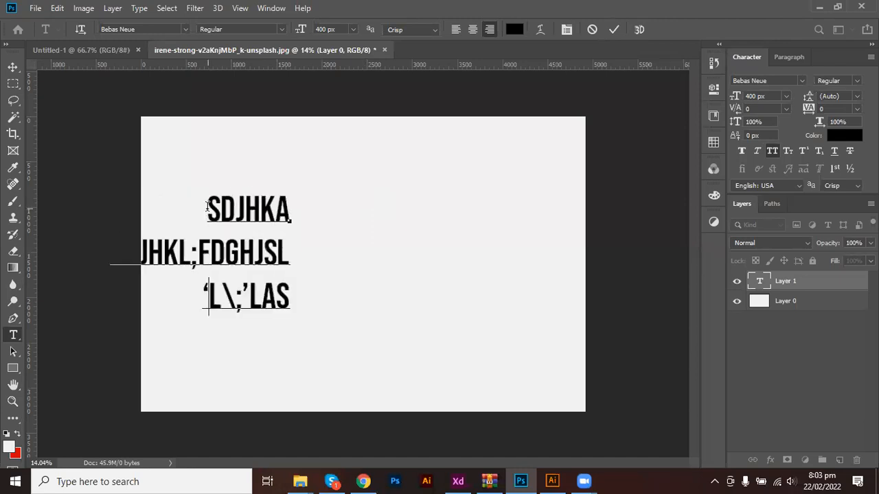
key("Return")
type("dfjkl;gjdl")
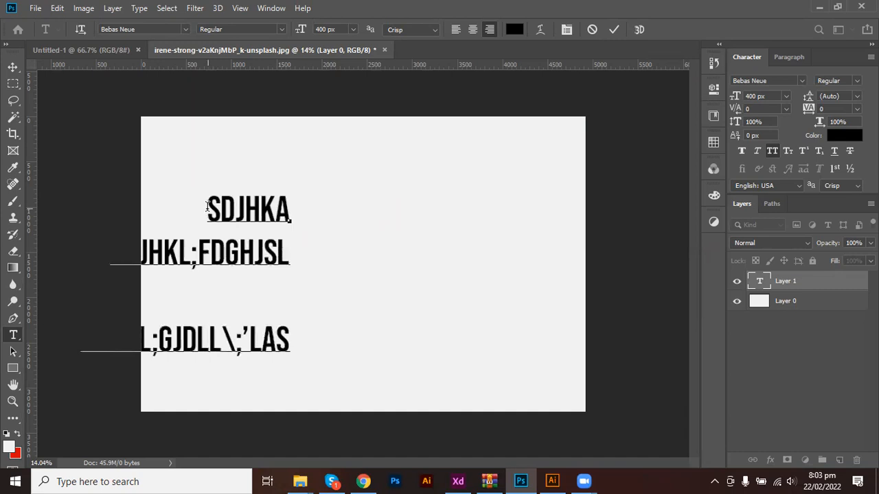
key("Return")
type("'")
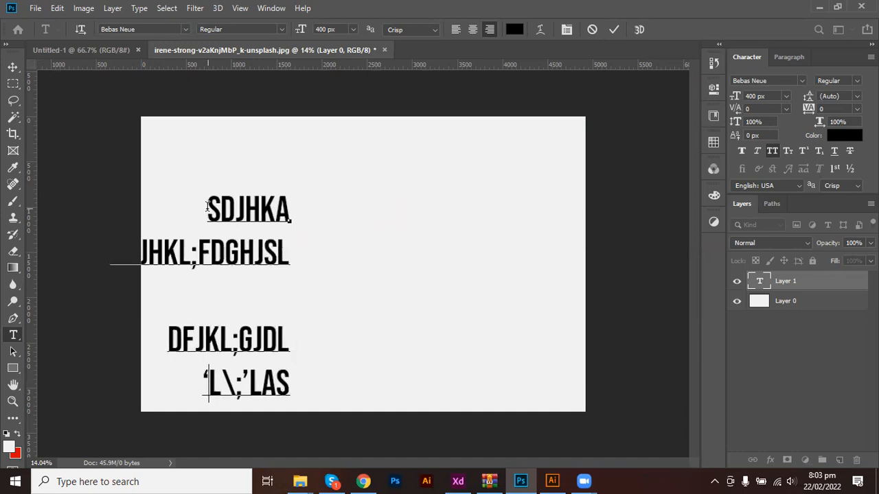
Remove the empty line and stray quote, left-align the block, and select all four lines.
key("ctrl+a")
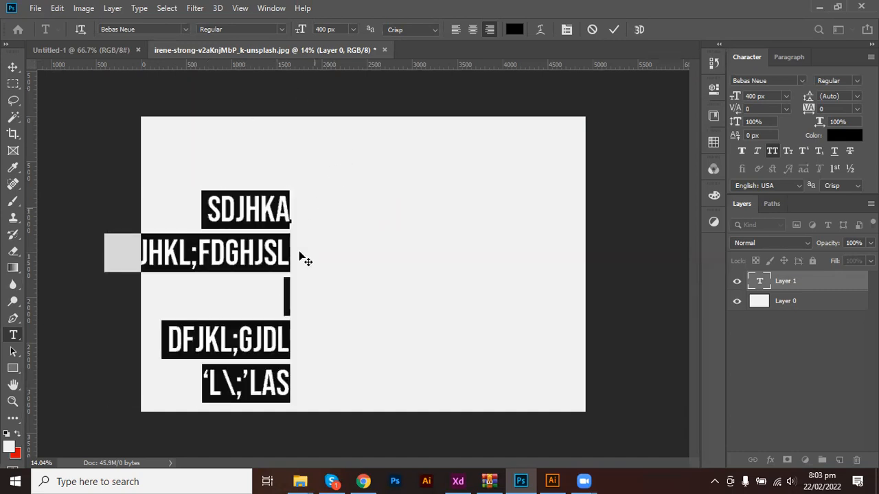
left_click(275, 302)
key("BackSpace")
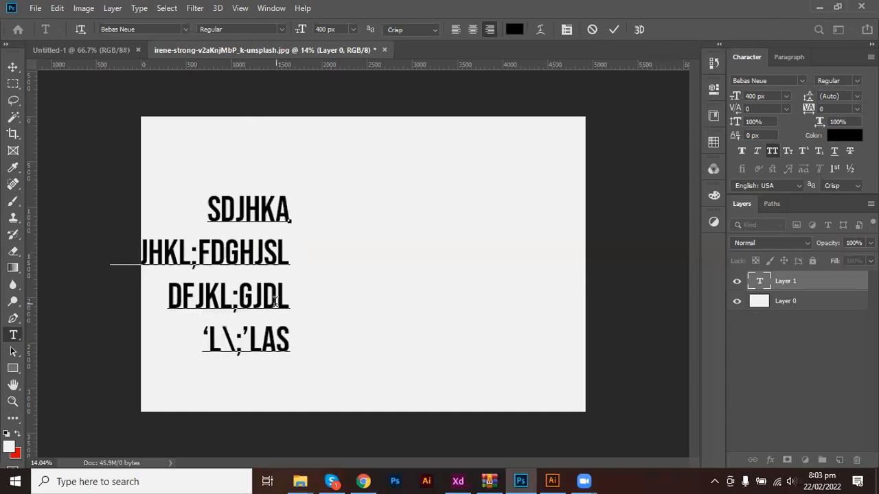
key("ctrl+a")
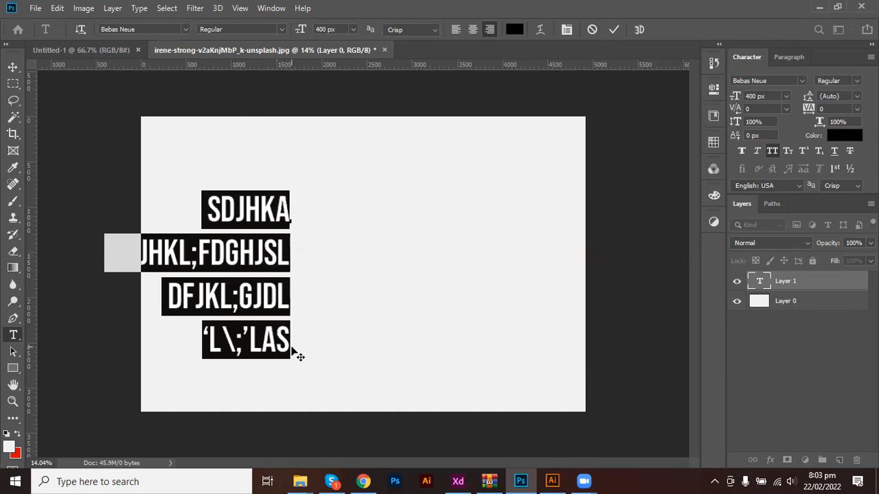
left_click(457, 28)
left_click(292, 344)
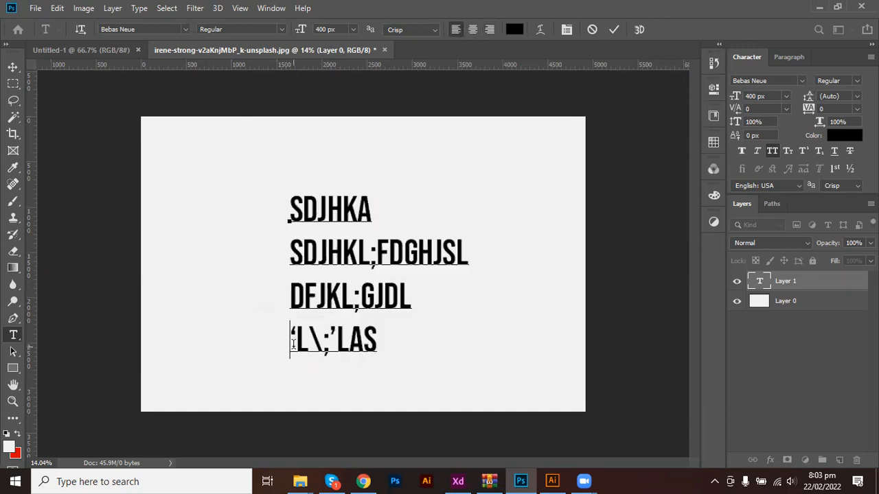
key("Delete")
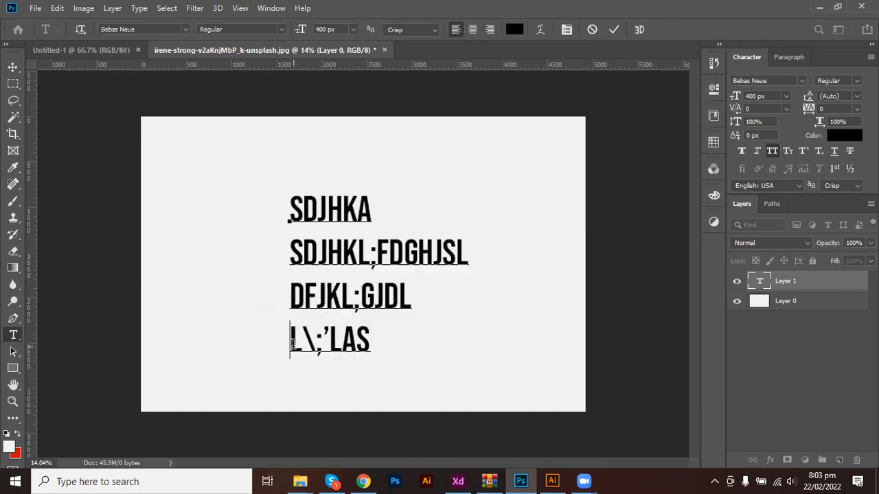
key("ctrl+a")
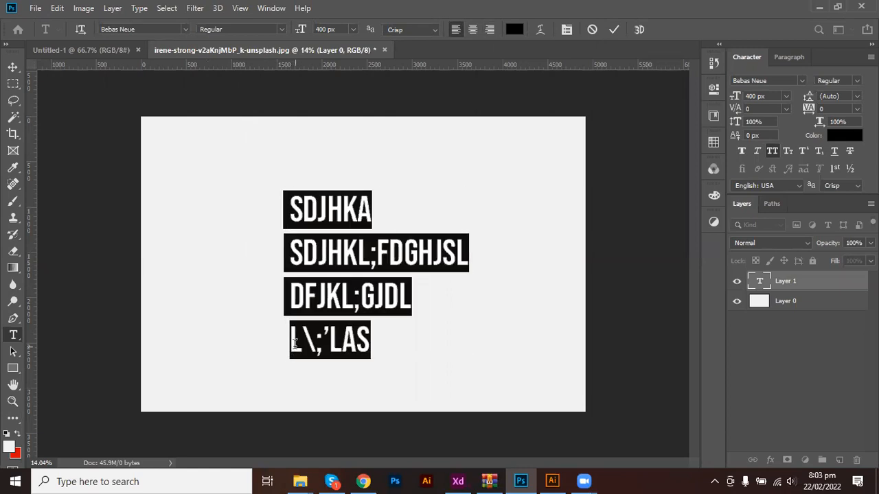
Centre-align the four lines, colour them blue 0600ef, and commit the text.
left_click(473, 30)
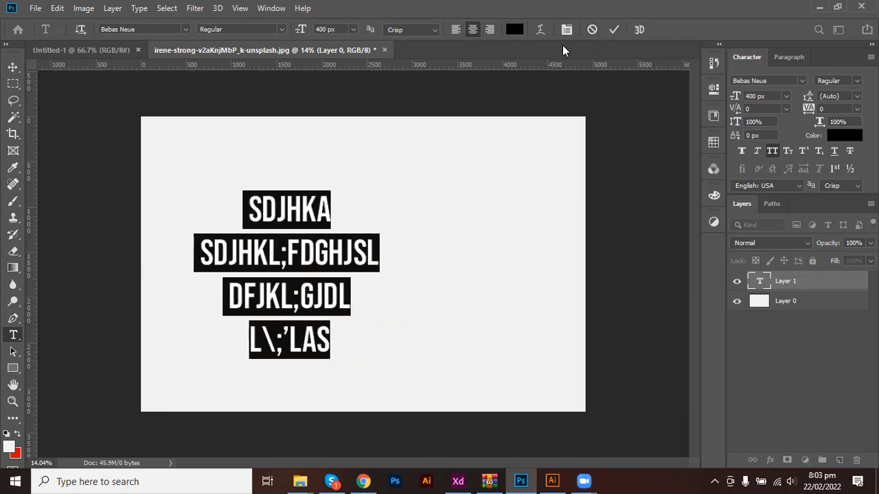
left_click(514, 29)
mouse_move(643, 206)
left_mouse_down()
mouse_move(681, 147)
mouse_move(701, 175)
left_mouse_up()
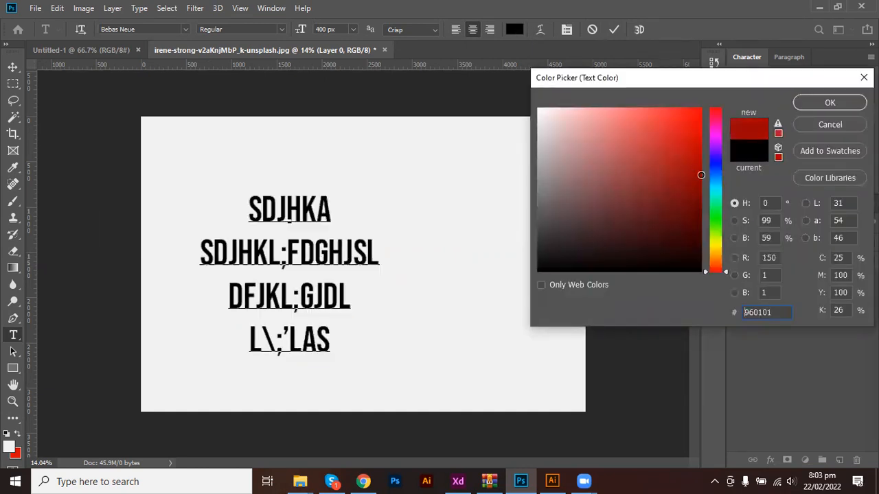
left_click(717, 161)
left_click_drag(685, 138, 700, 118)
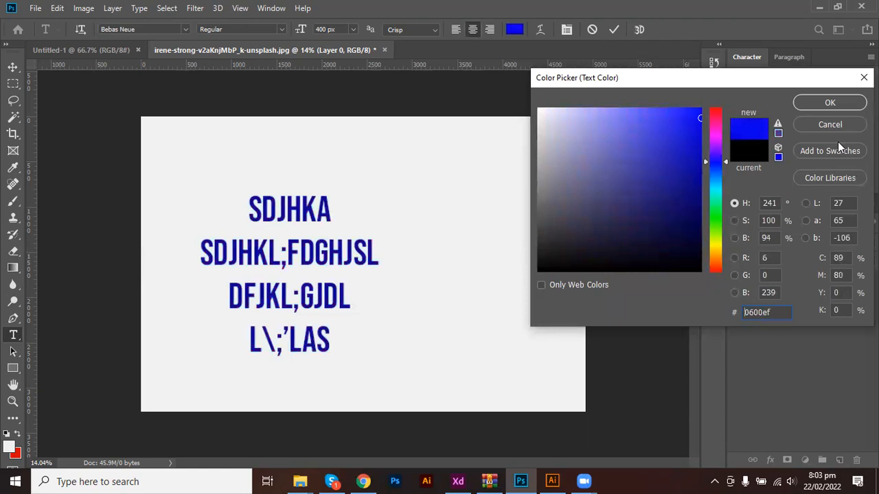
left_click(830, 103)
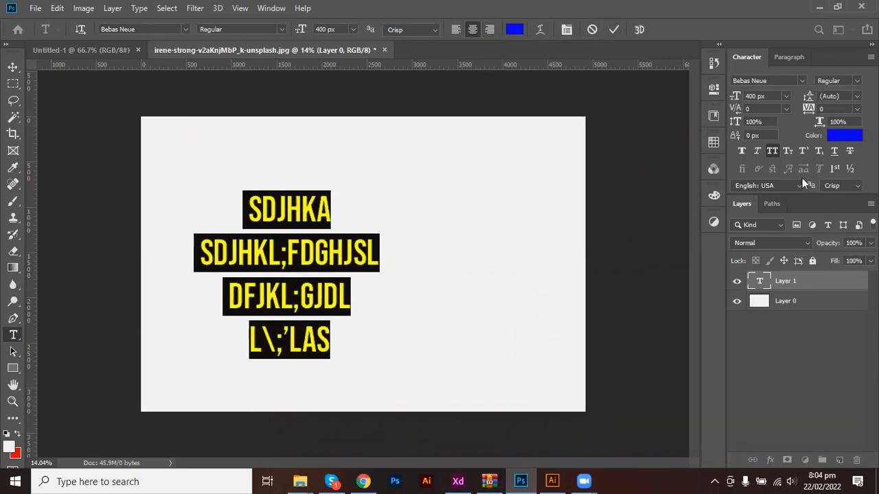
left_click(614, 31)
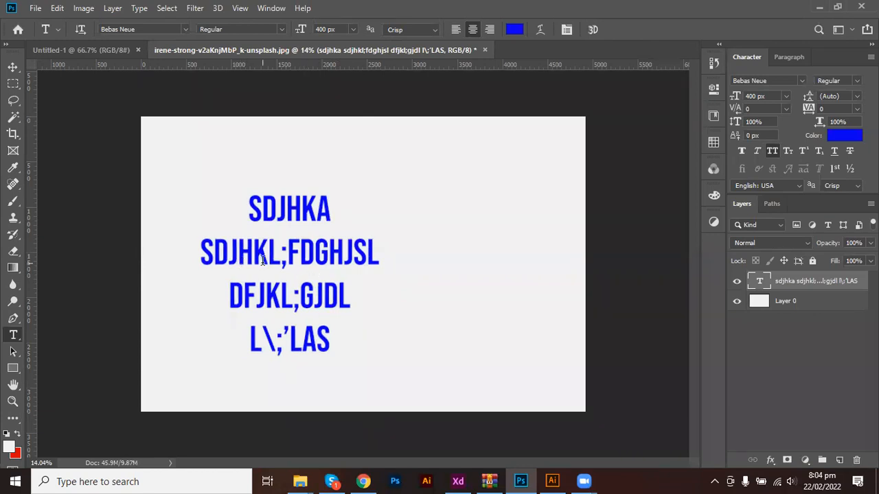
Re-enter the blue Bebas Neue text and select all four lines.
left_click(293, 255)
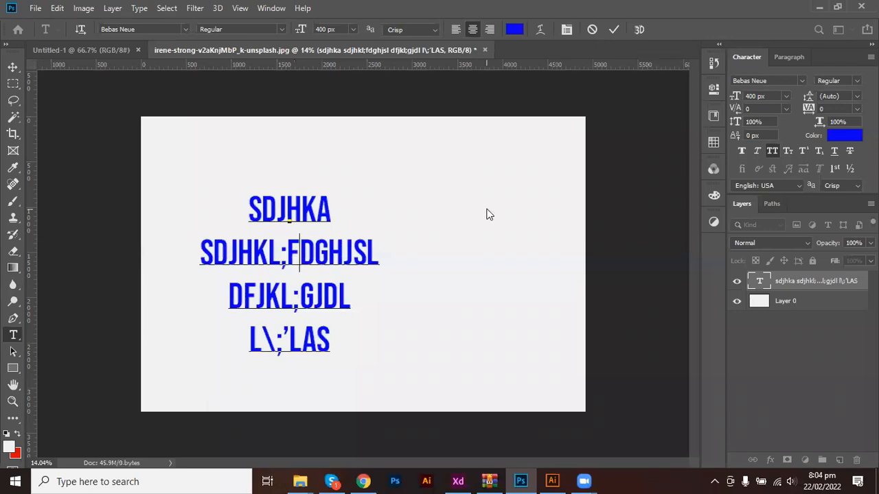
left_click(272, 8)
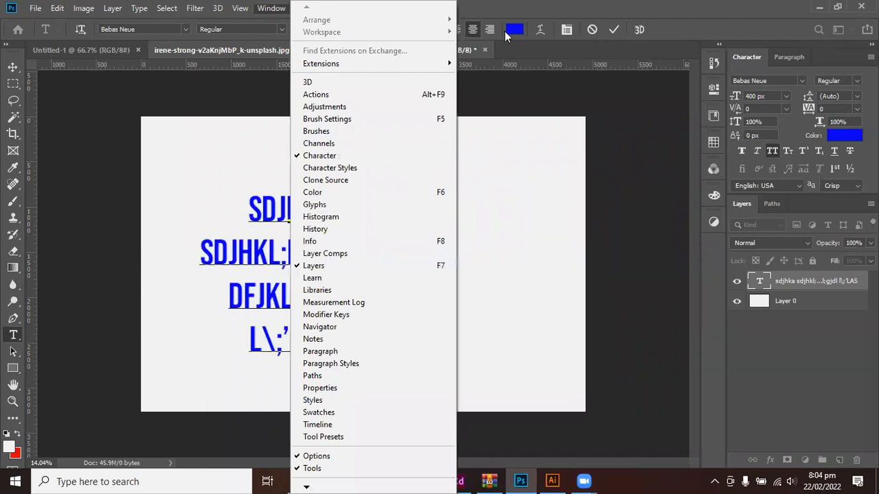
left_click(284, 9)
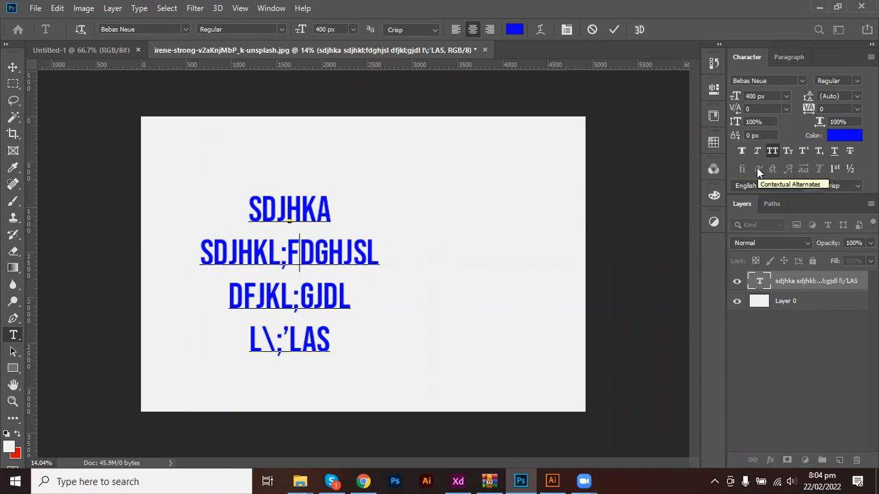
key("ctrl+a")
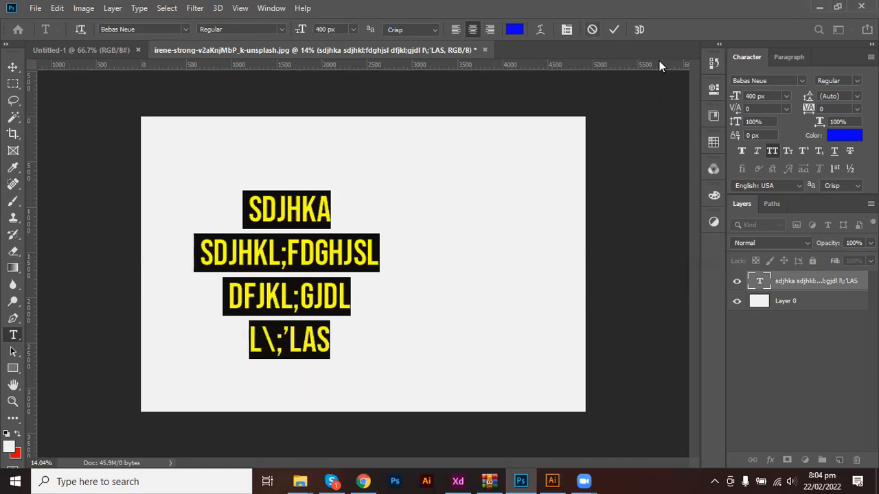
Recolour all four selected lines dark navy 01003c.
left_click(514, 29)
left_click_drag(694, 200, 700, 233)
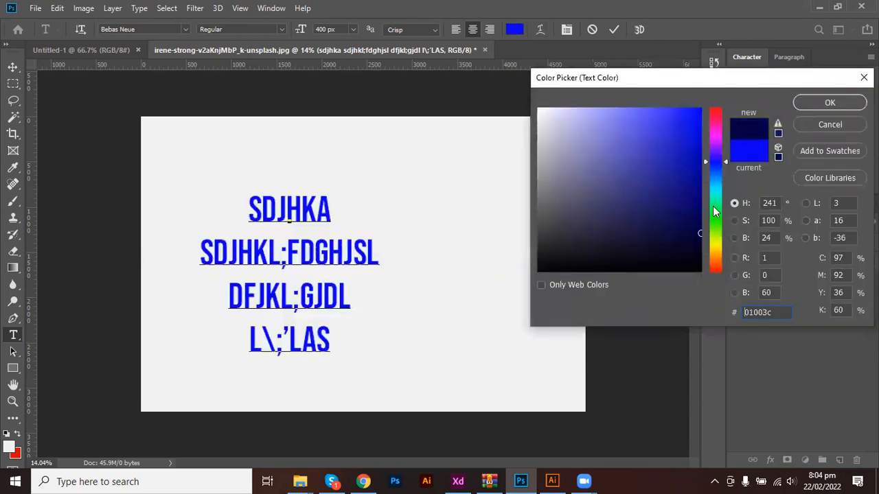
left_click(811, 107)
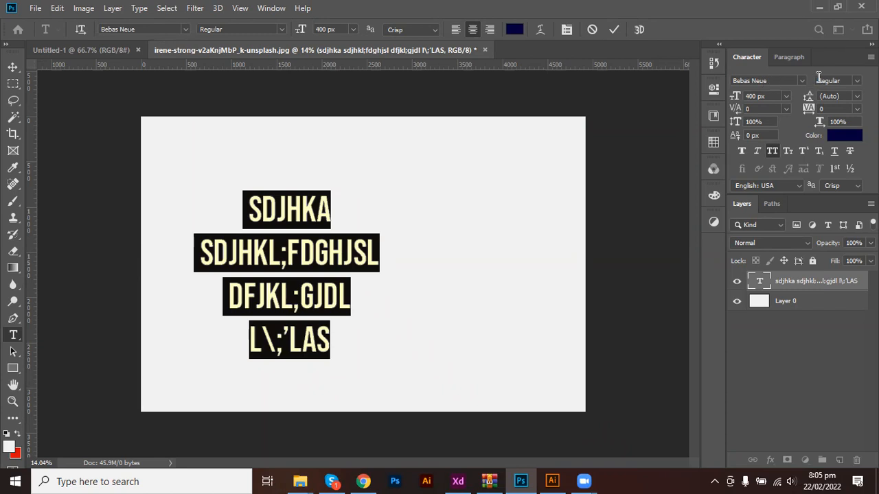
Change the text font to Poppins ExtraBold and commit.
left_click(774, 80)
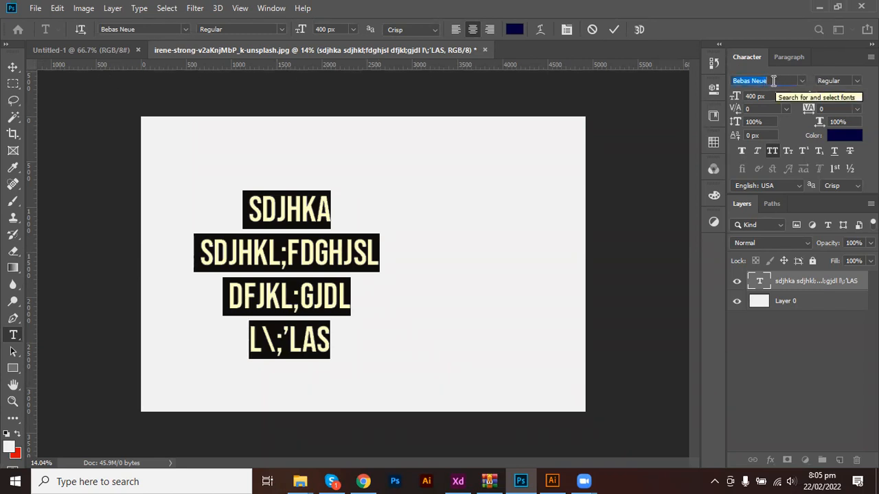
type("poppi")
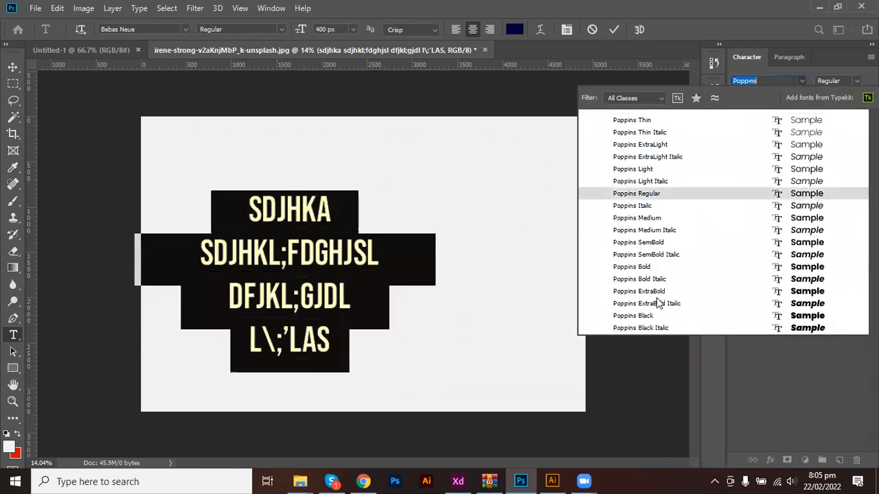
left_click(653, 291)
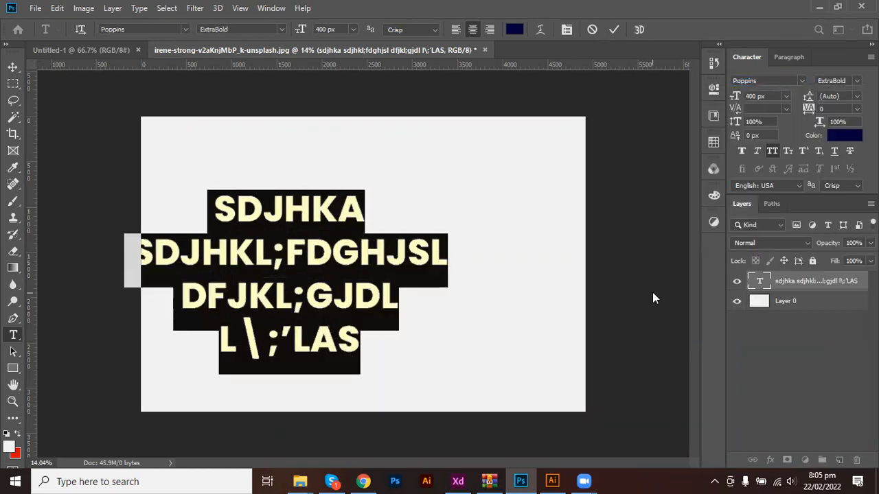
left_click(609, 28)
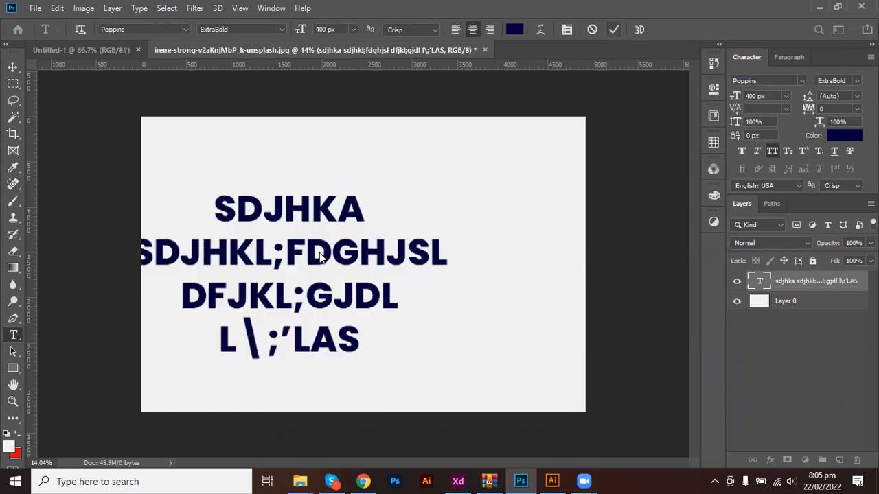
Move the Poppins text block to the centre of the canvas.
left_click(321, 251)
key("ctrl+a")
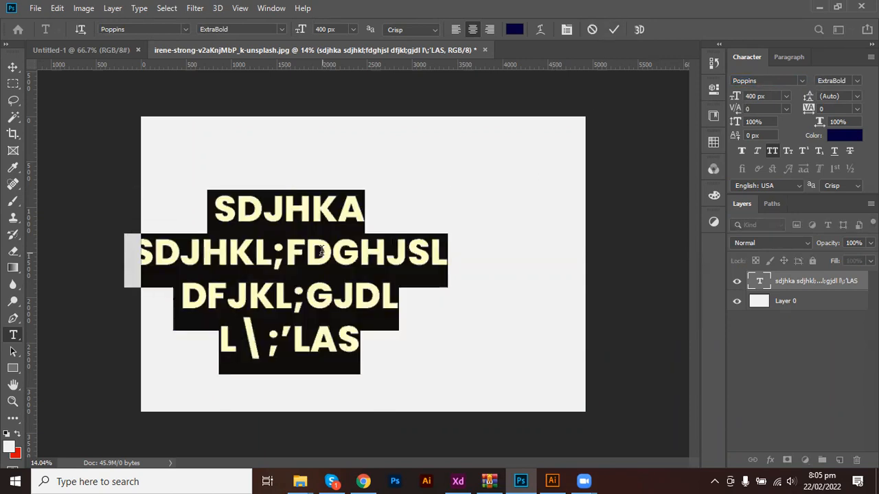
left_click(593, 29)
key("v")
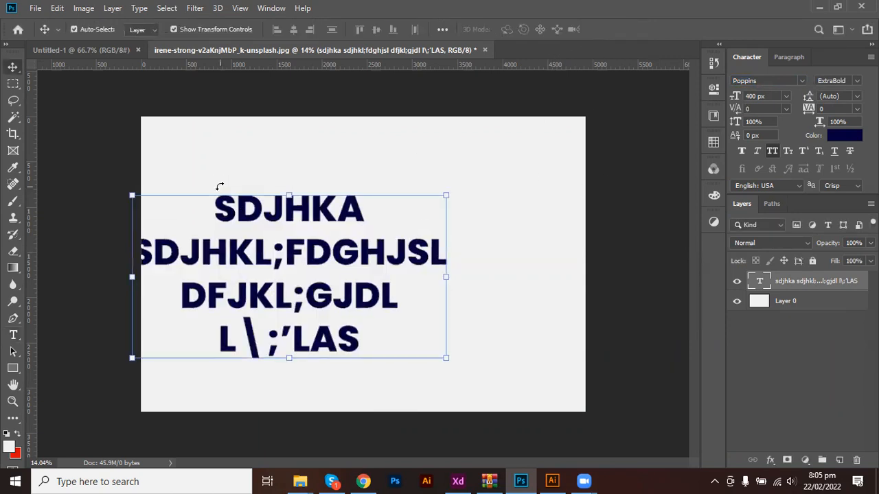
left_click_drag(312, 237, 372, 230)
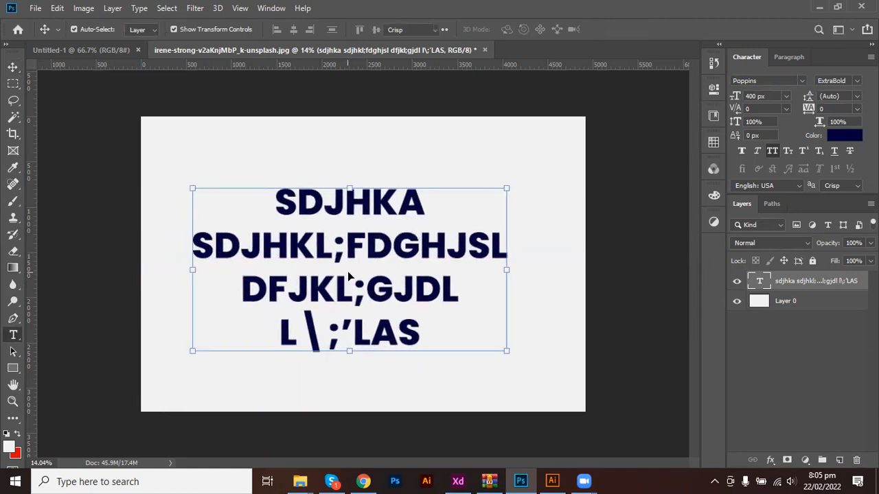
Enter and exit text editing several times, leaving the centred text in edit mode.
double_click(347, 272)
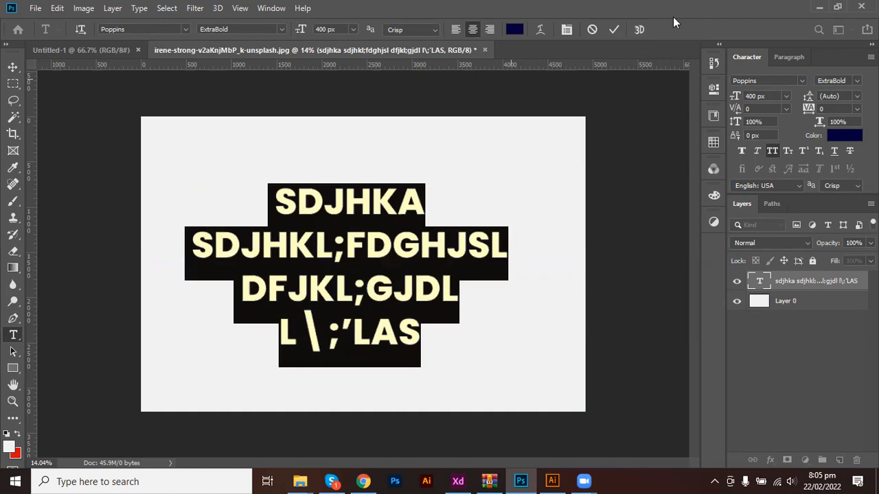
left_click(594, 30)
left_click(608, 239)
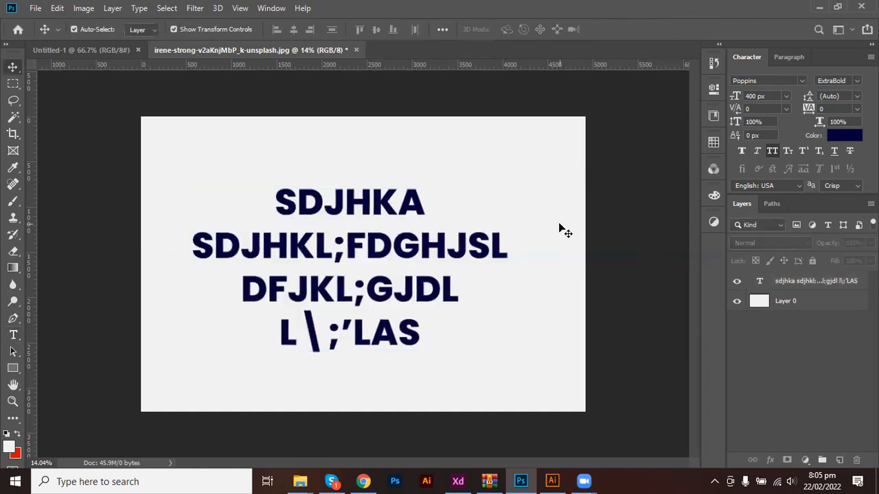
double_click(376, 260)
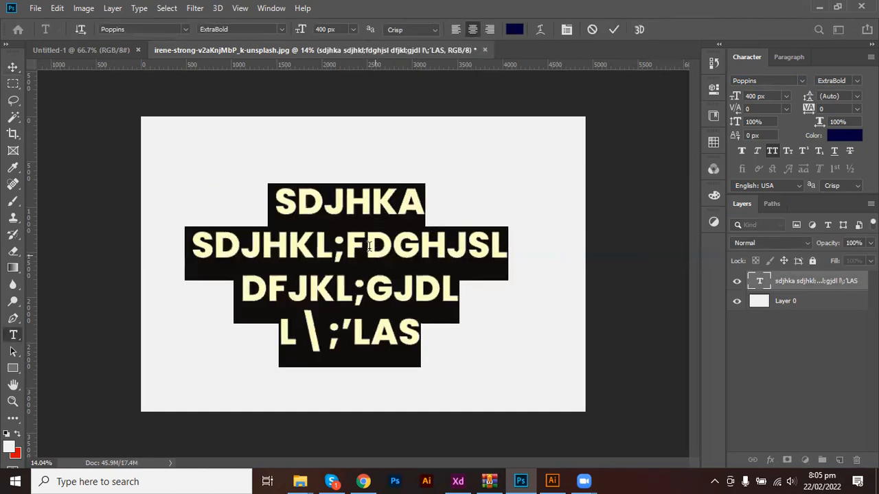
left_click(318, 259)
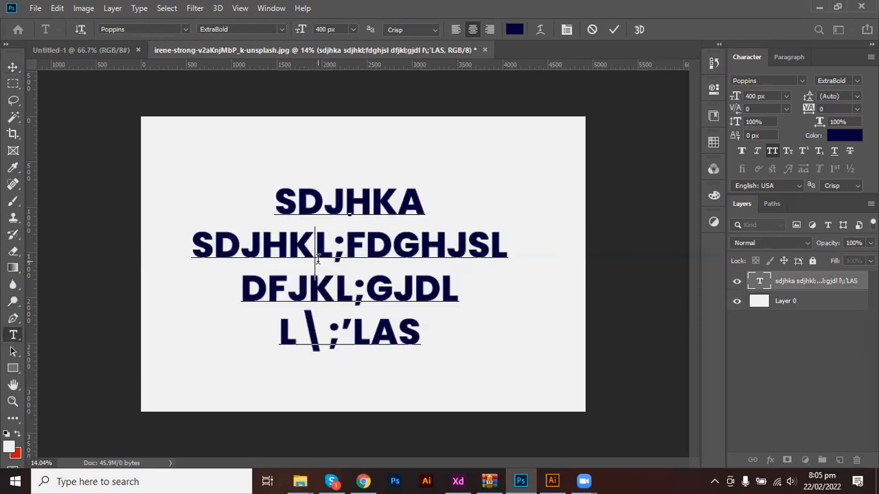
left_click(588, 33)
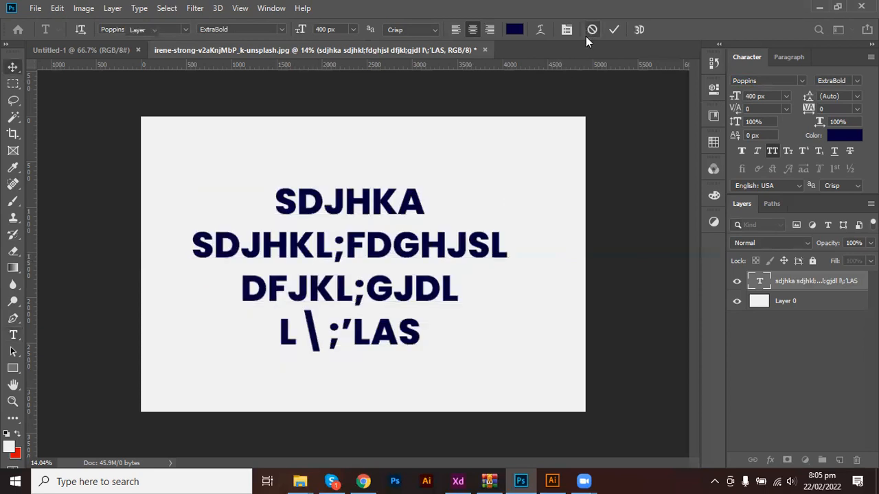
double_click(760, 281)
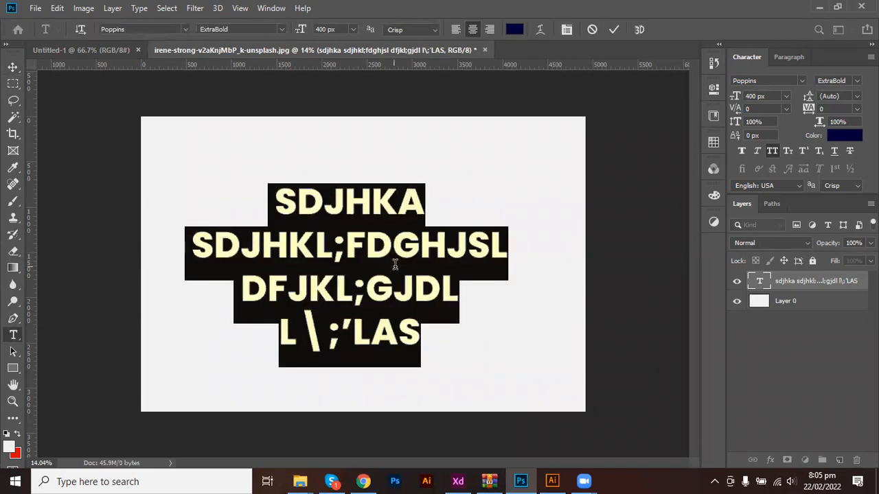
left_click(594, 30)
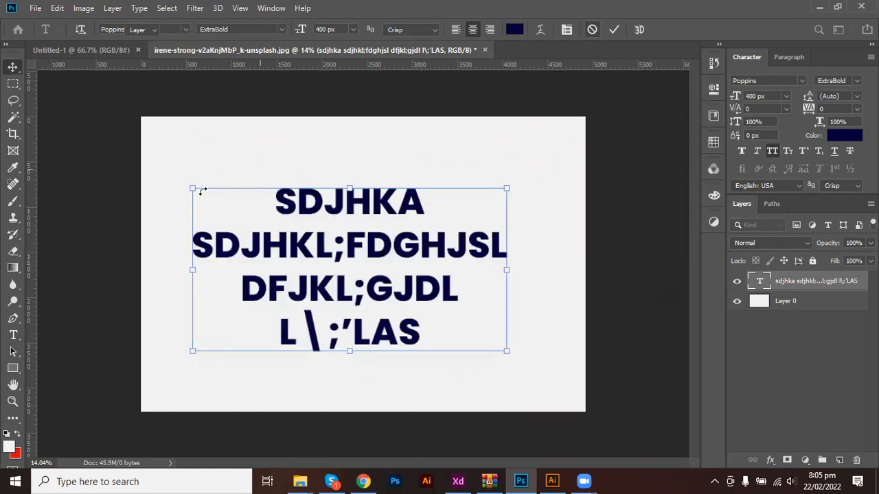
left_click(13, 335)
left_click(331, 247)
left_click_drag(429, 350, 396, 202)
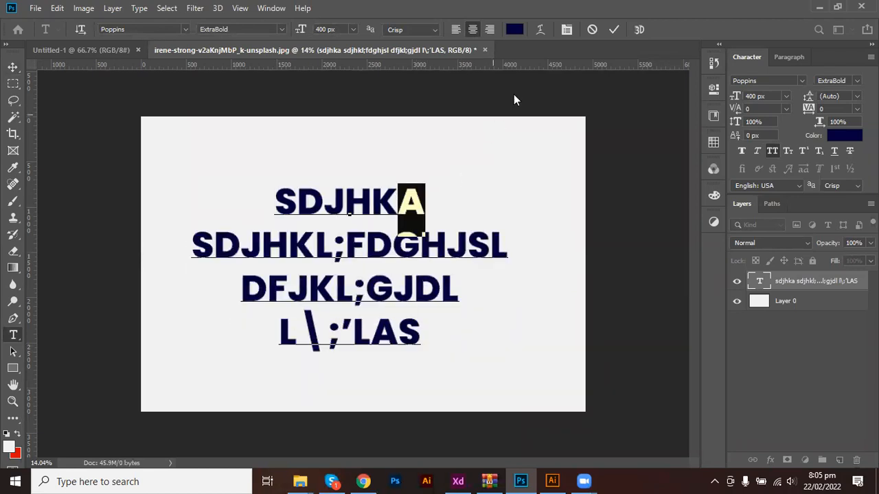
left_click(592, 29)
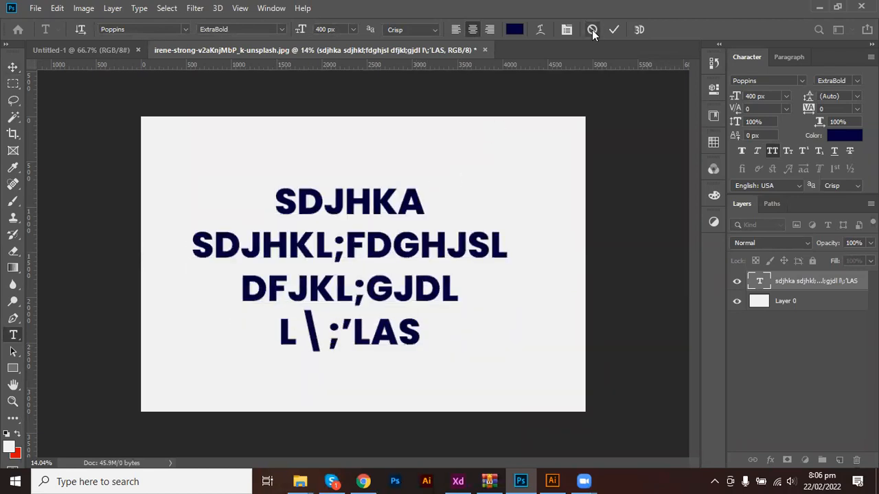
left_click(13, 67)
double_click(358, 250)
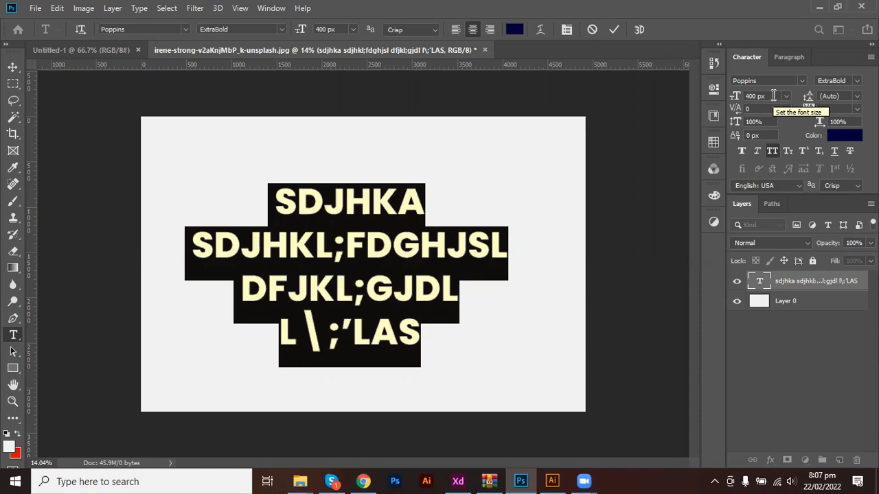
Try 800 px font size, revert to 400 px, and pick 72 px leading.
left_click(773, 97)
type("800")
key("Return")
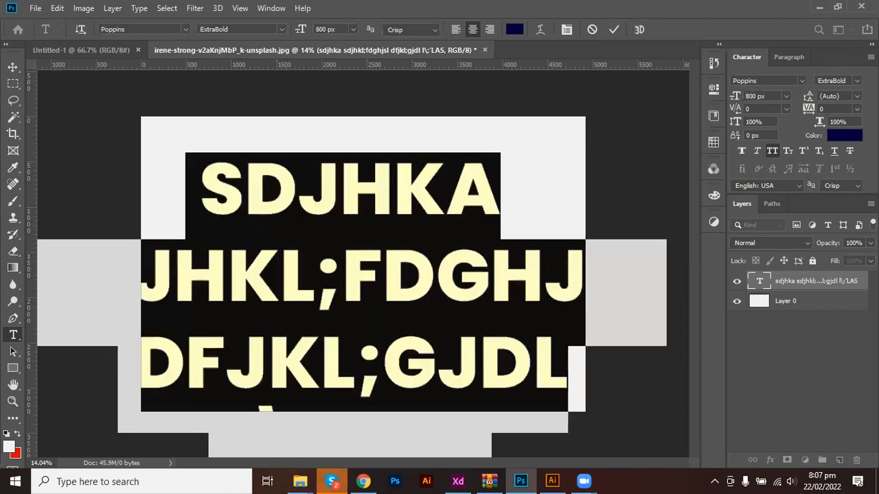
key("ctrl+z")
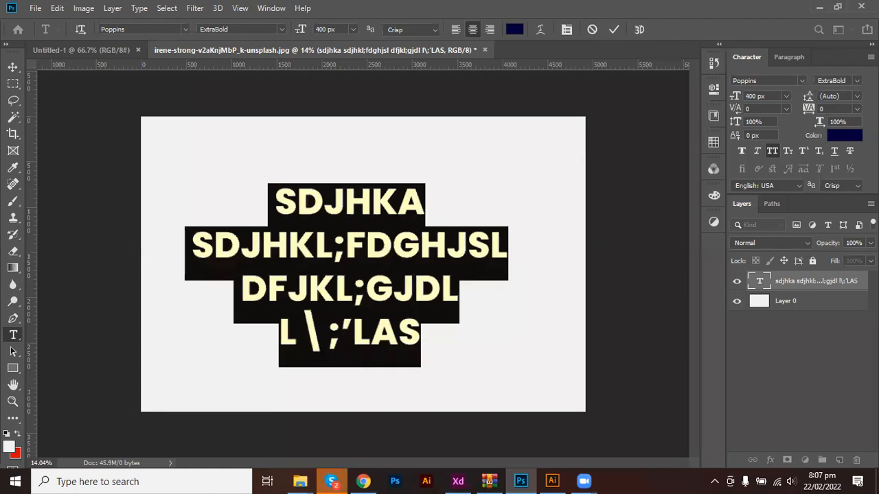
left_click(856, 96)
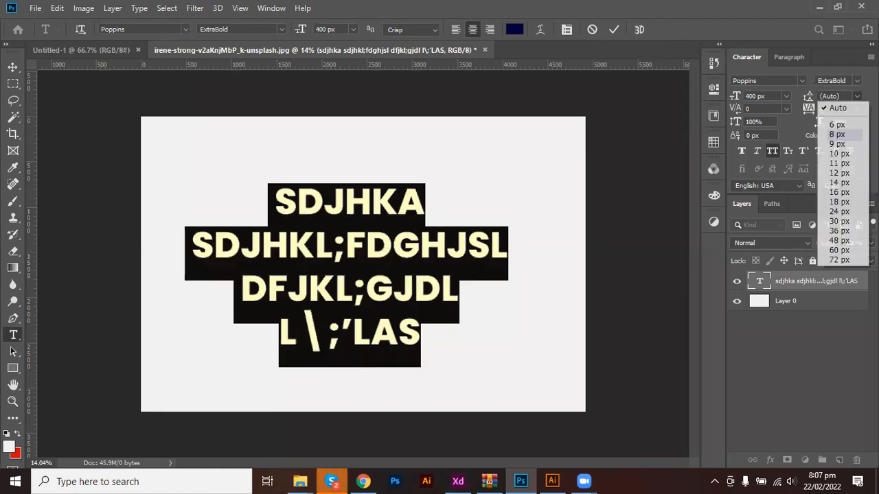
left_click(841, 261)
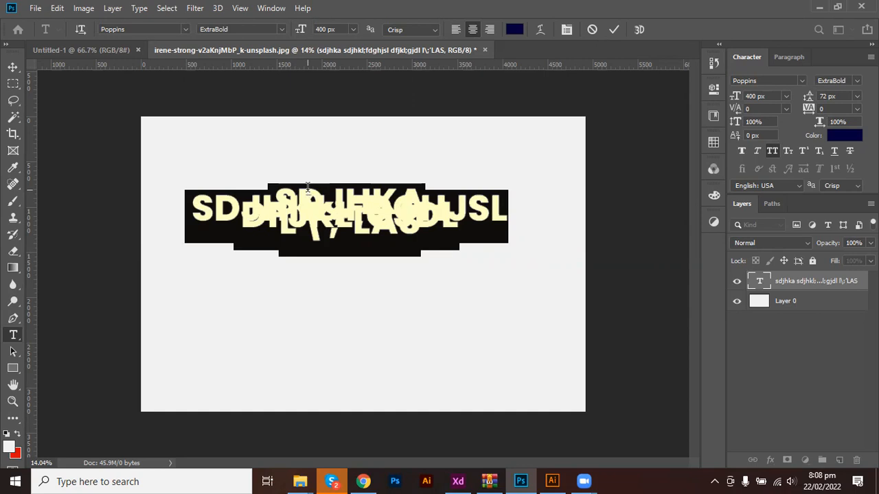
Increase the leading to 200 px.
left_click(842, 97)
scroll(842, 97, "up", 20)
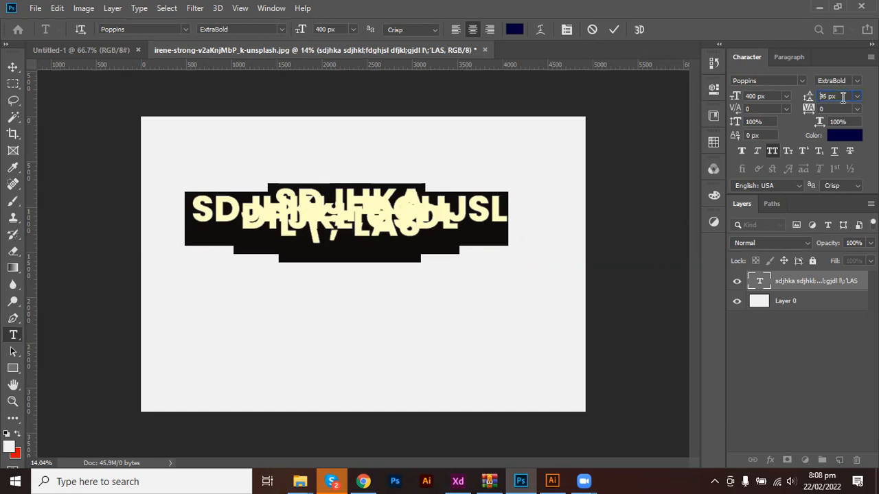
scroll(843, 97, "up", 20)
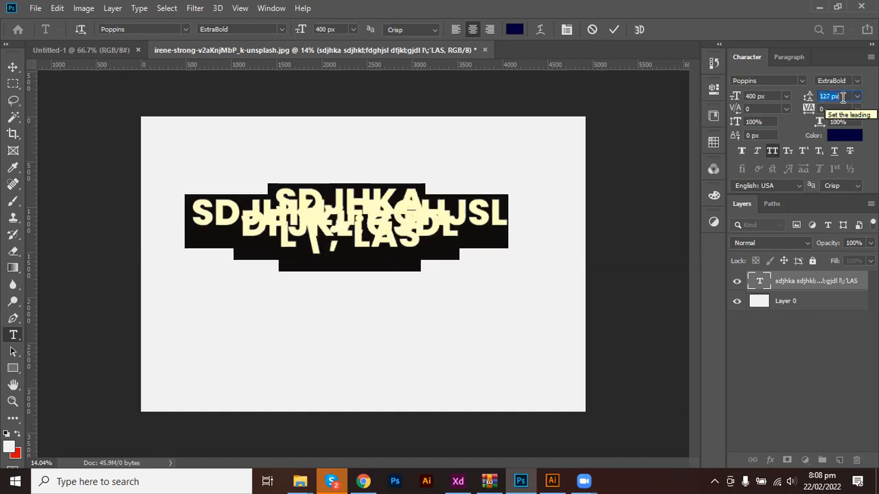
scroll(843, 97, "up", 20)
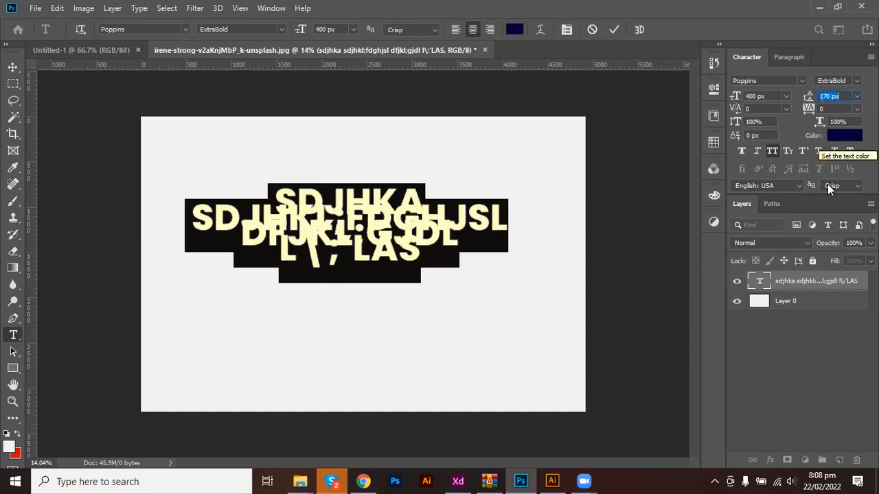
scroll(846, 96, "up", 1)
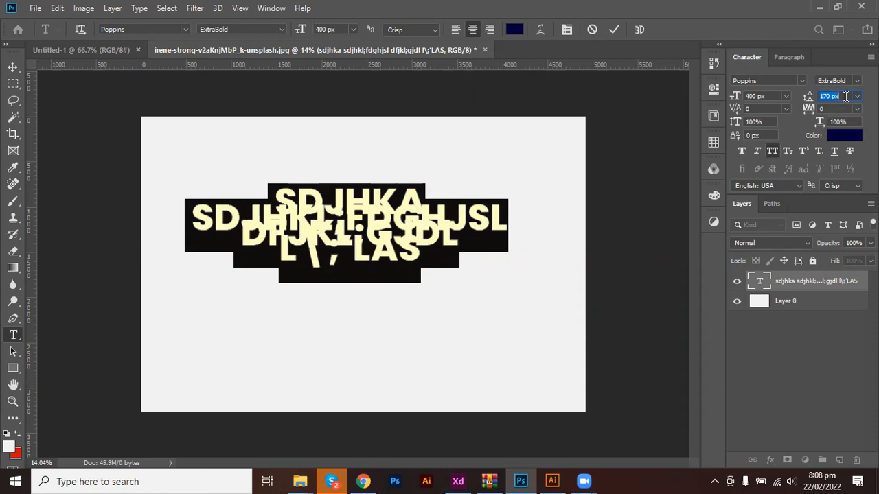
type("200")
key("Return")
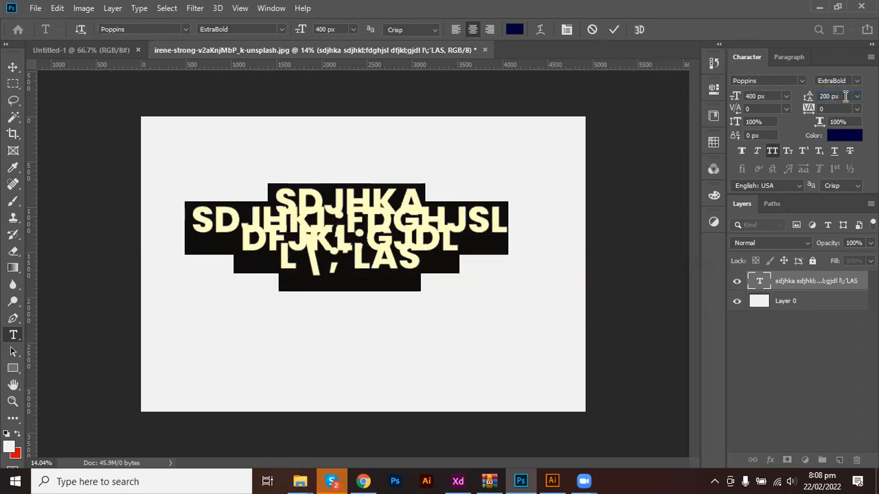
Set the leading to 600 px, passing through 60 px.
left_click_drag(845, 96, 769, 118)
type("60")
key("Return")
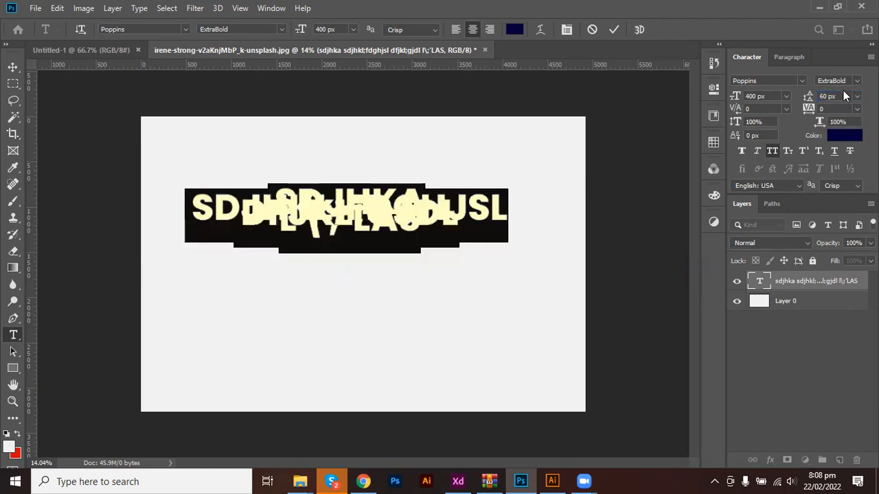
left_click(831, 96)
type("0")
key("Return")
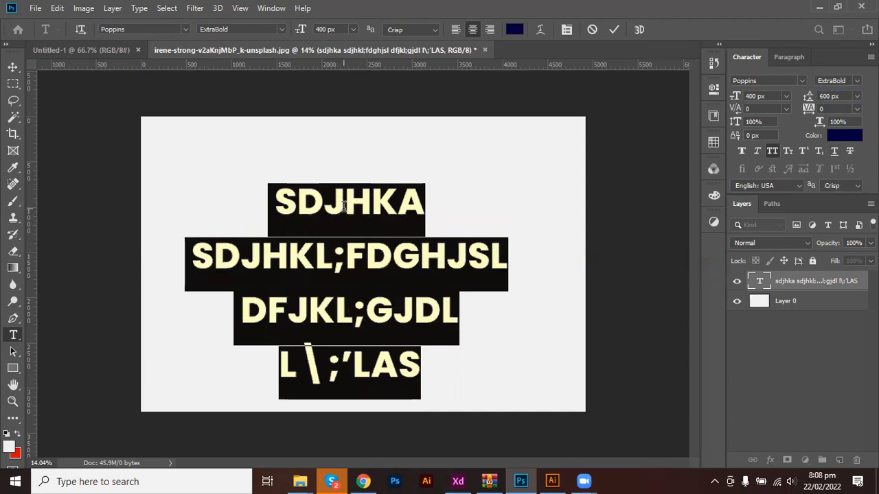
Nudge the navy text block upward and reopen it with all four lines selected.
left_click(613, 29)
key("v")
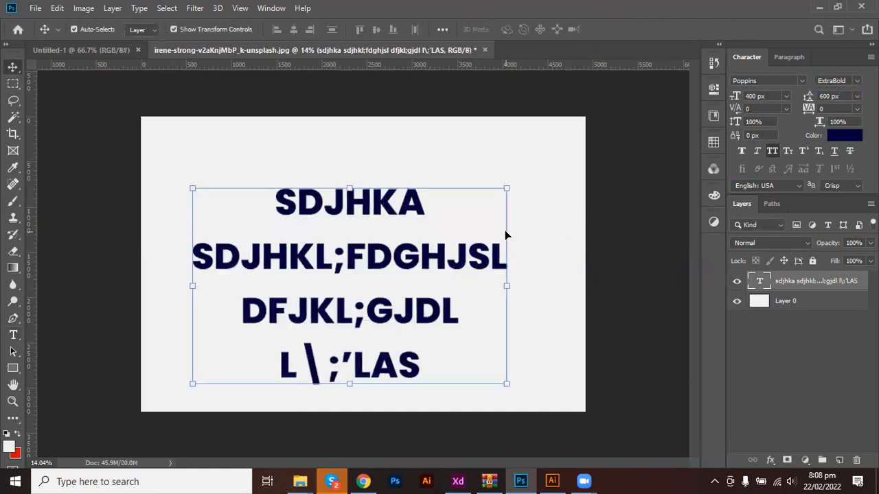
left_click_drag(382, 207, 381, 185)
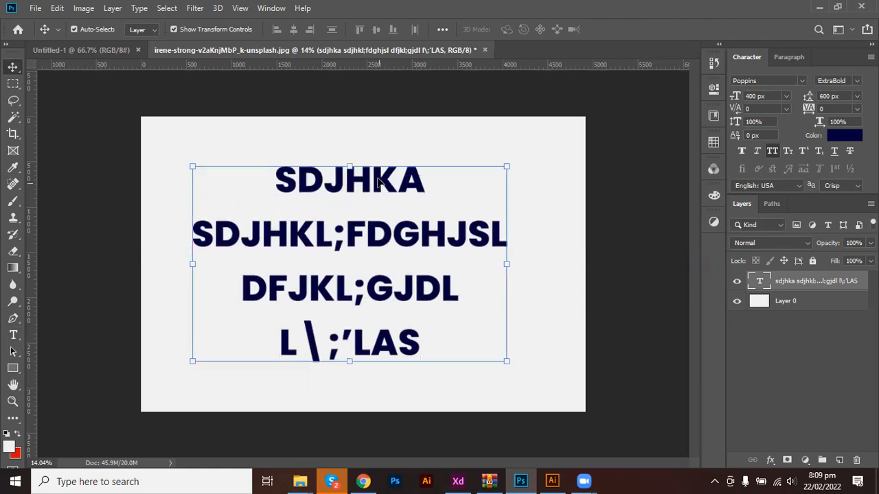
key("t")
left_click(365, 216)
key("ctrl+a")
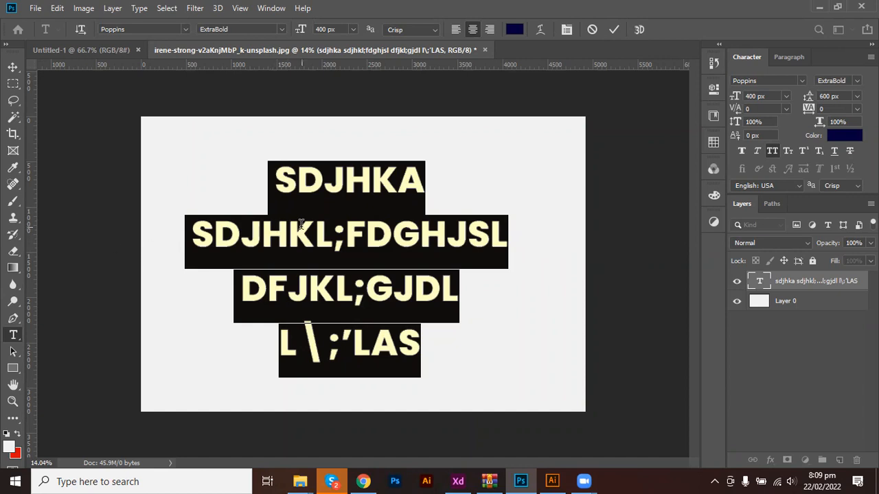
left_click(610, 34)
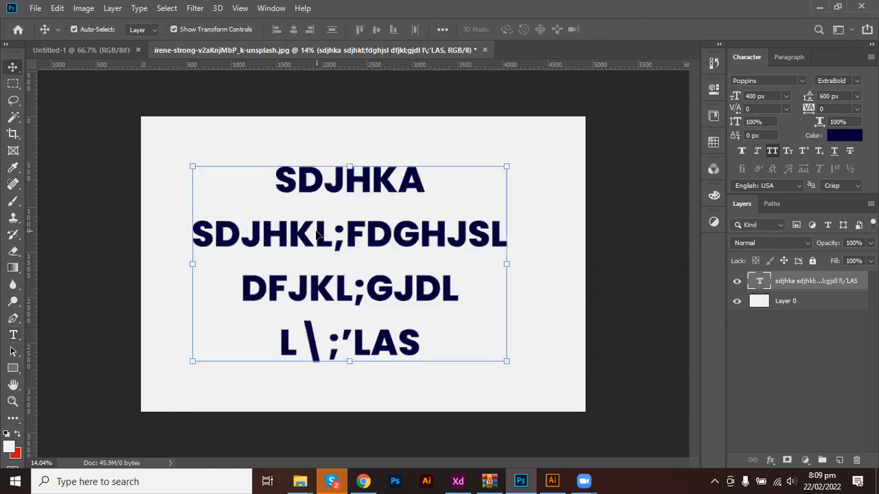
double_click(316, 210)
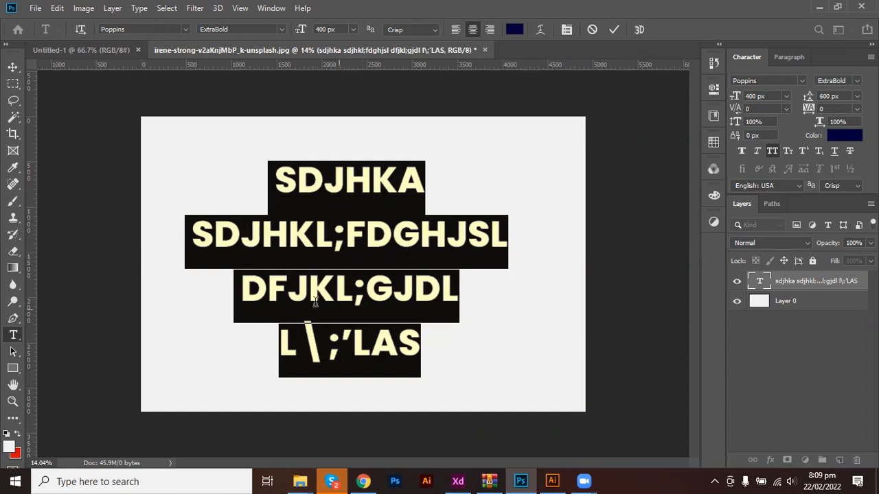
Try white ffffff on the second line, then undo so all lines stay navy.
left_click(283, 237)
left_click(202, 234)
left_click_drag(204, 235, 503, 236)
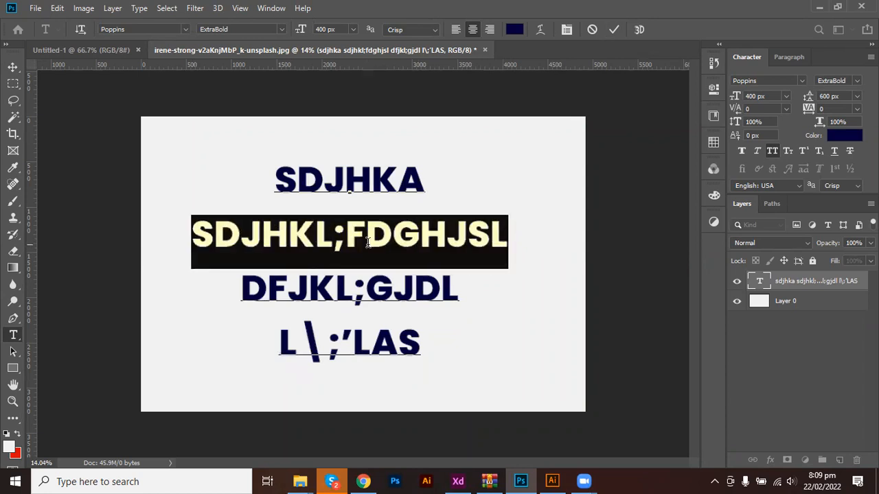
left_click(842, 137)
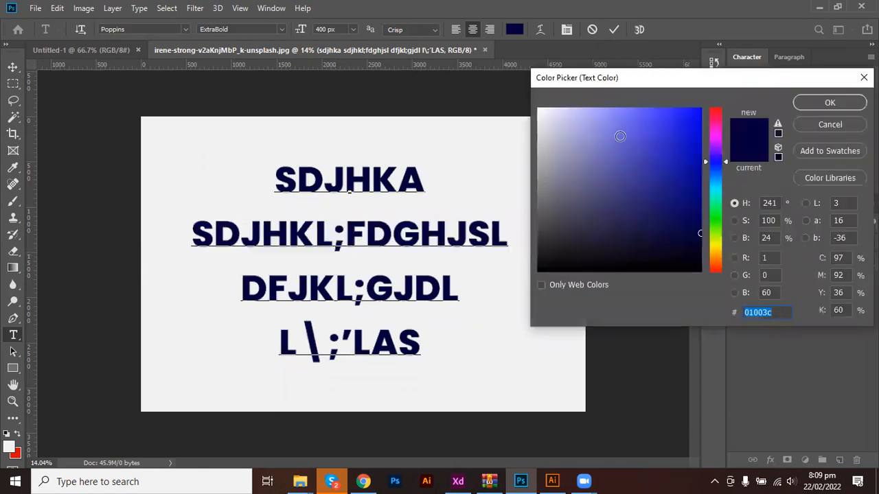
type("ffffff")
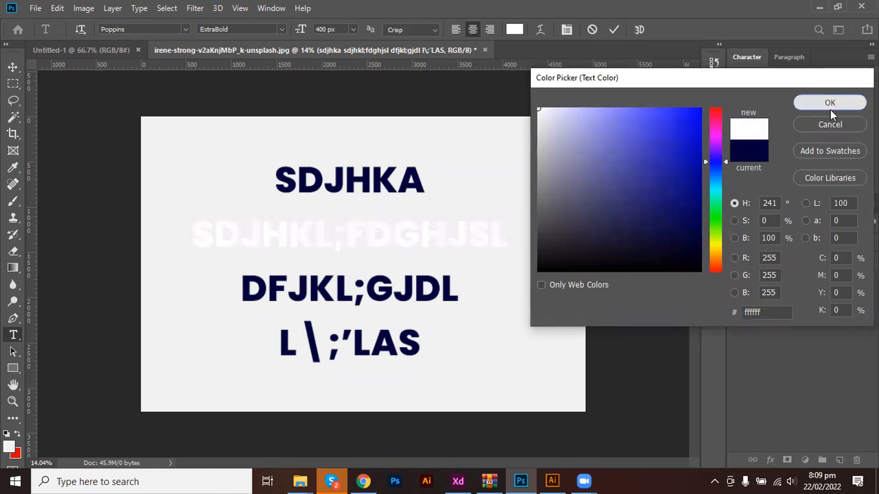
left_click(830, 105)
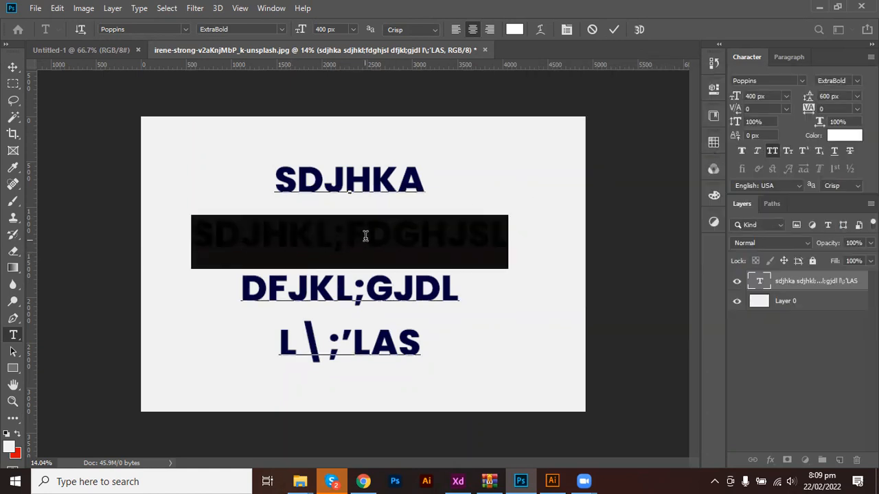
left_click(613, 29)
key("ctrl+z")
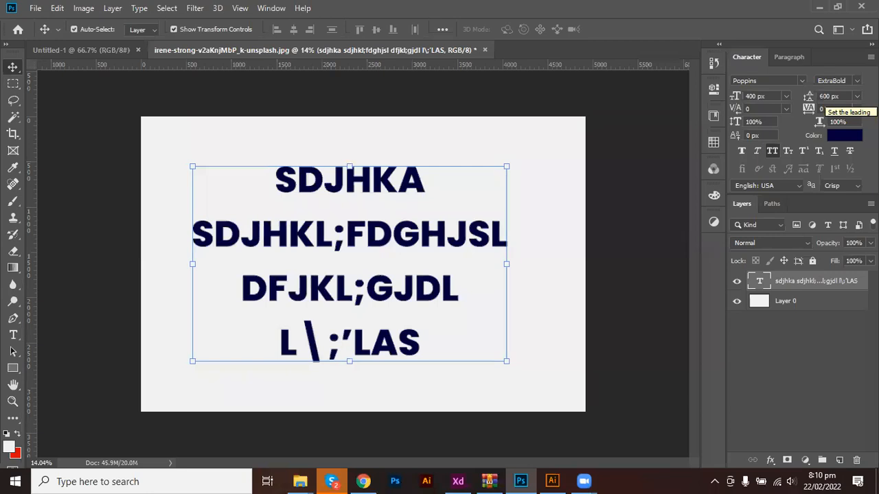
Switch the leading from 600 px to Auto.
left_click(857, 96)
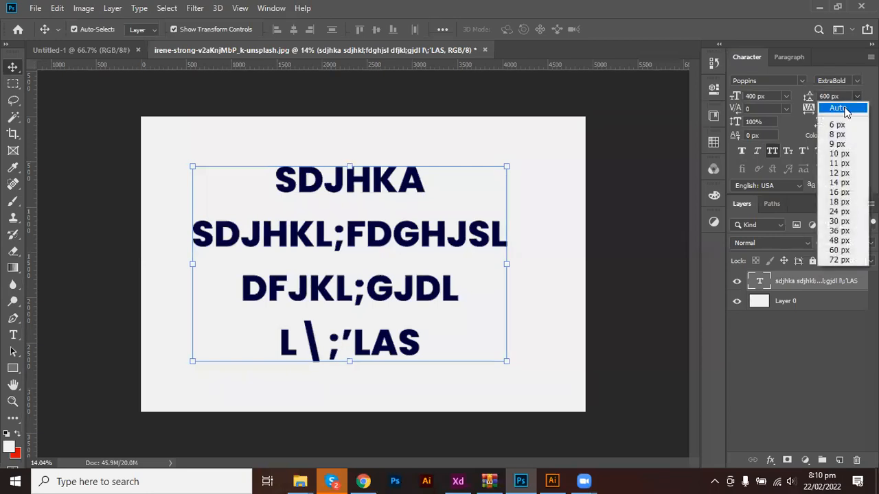
left_click(846, 109)
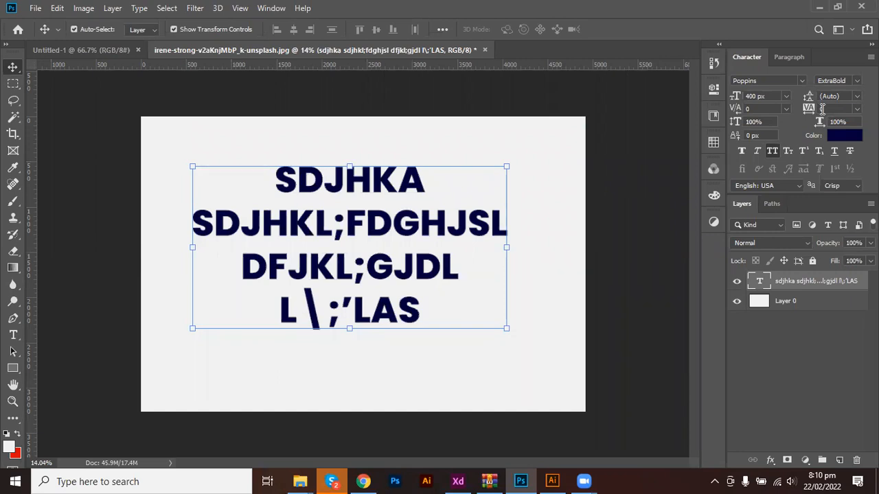
Replace the four placeholder lines with the first name typed in capitals.
double_click(315, 228)
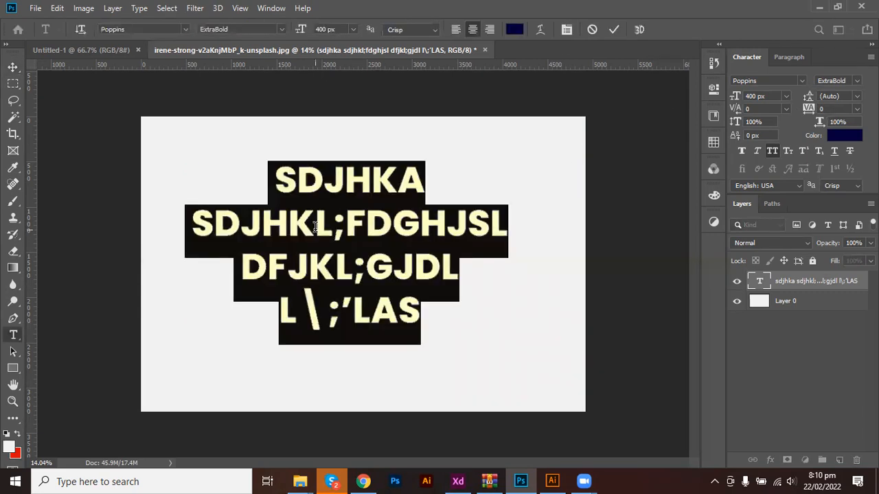
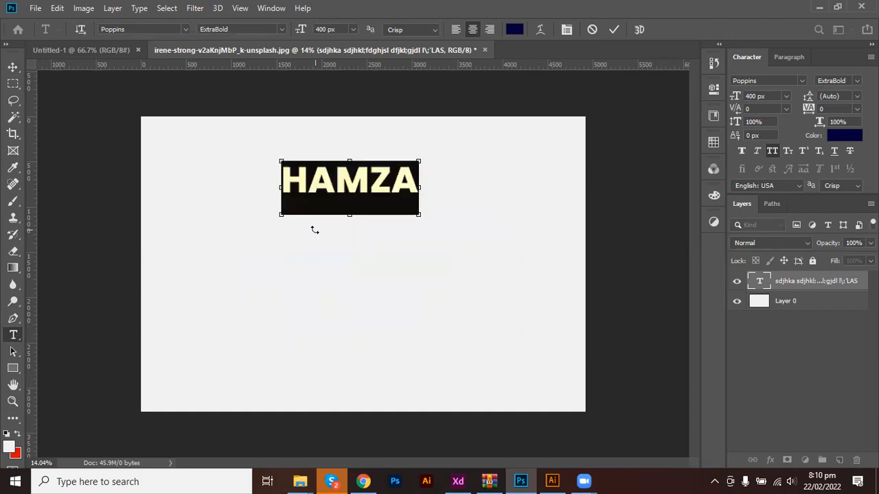
key("ctrl+a")
Apply Latin and East Asian Layout to the paragraph, commit the text, and select Layer 0.
left_click(789, 57)
left_click(871, 57)
left_click(794, 128)
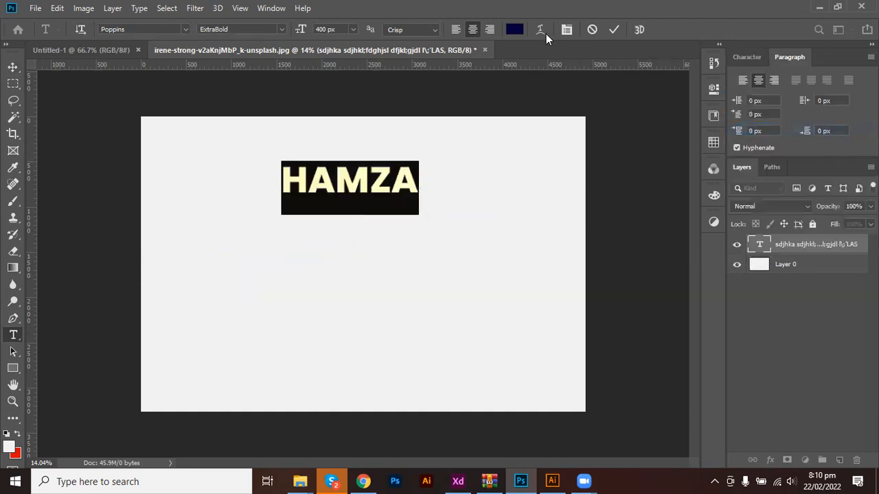
left_click(615, 30)
key("v")
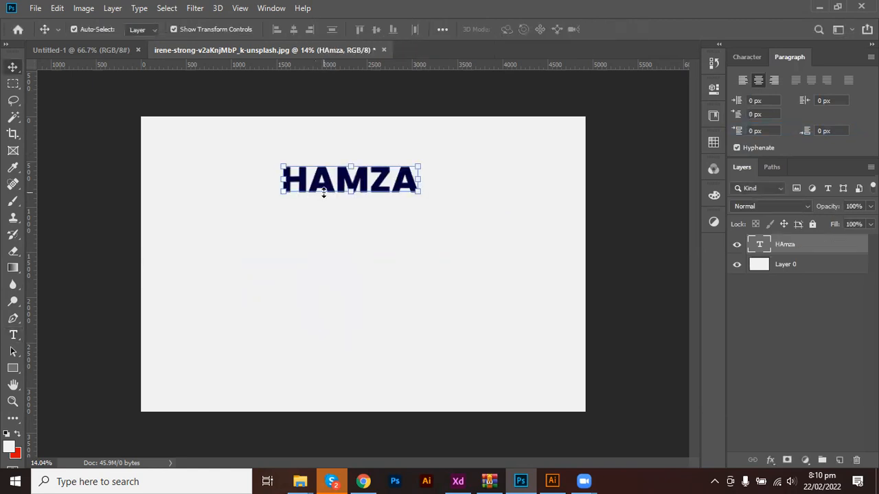
left_click(303, 200)
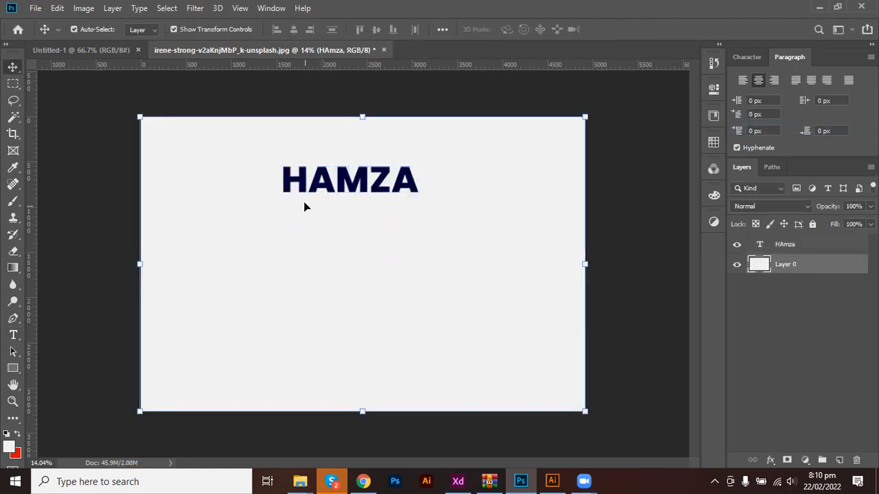
left_click(398, 193)
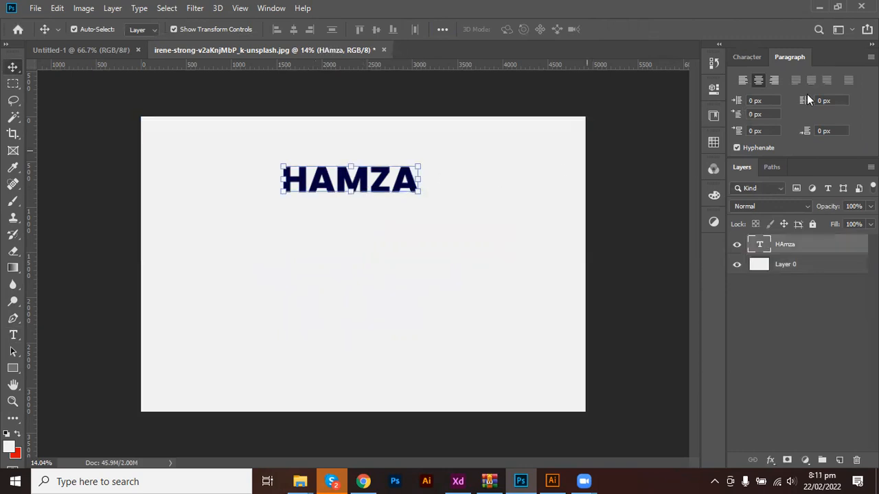
left_click(747, 57)
left_click(838, 110)
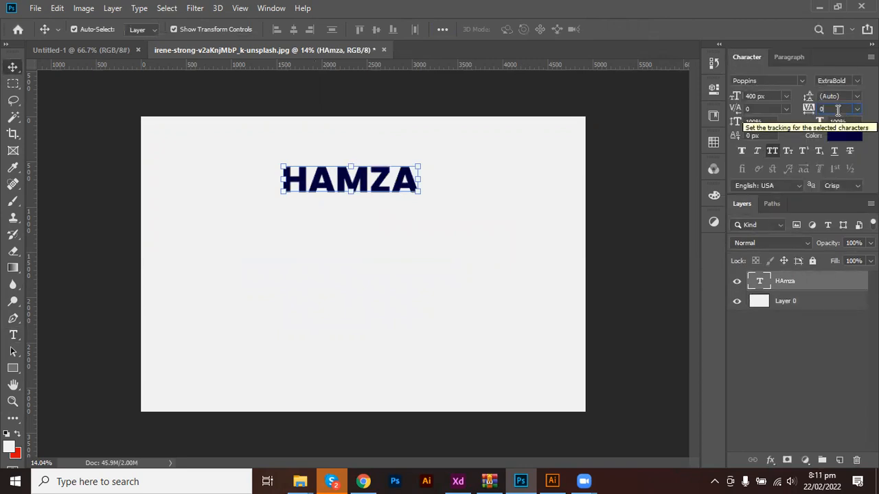
type("20")
key("Return")
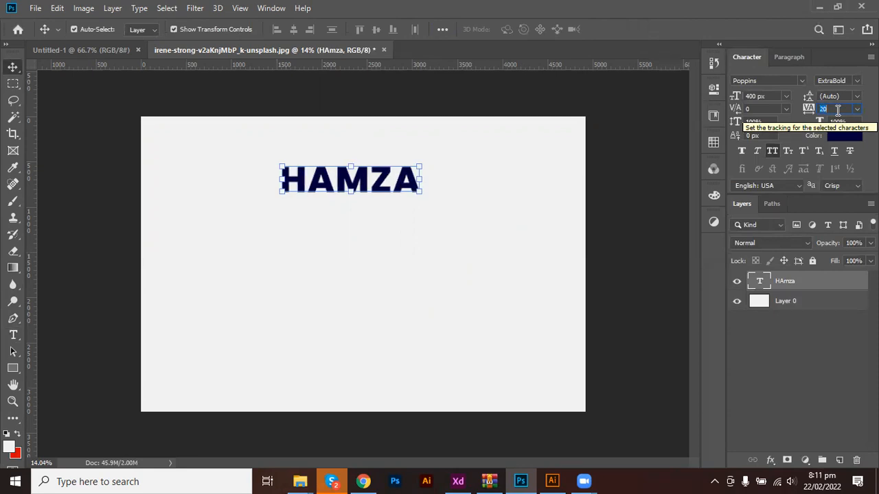
type("40")
key("Return")
type("60")
key("Return")
key("Up")
key("Up")
key("Up")
key("Up")
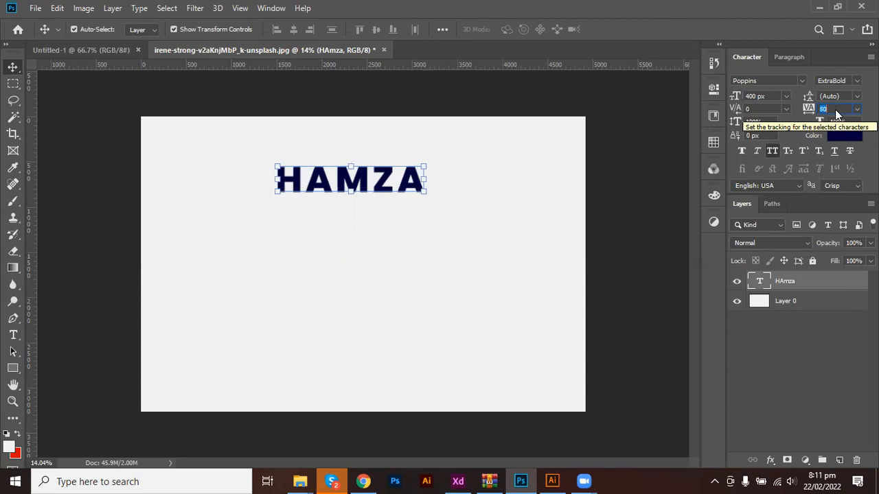
key("Up")
key("Up")
key("Up")
key("Up")
key("Up")
key("Up")
key("Up")
key("Up")
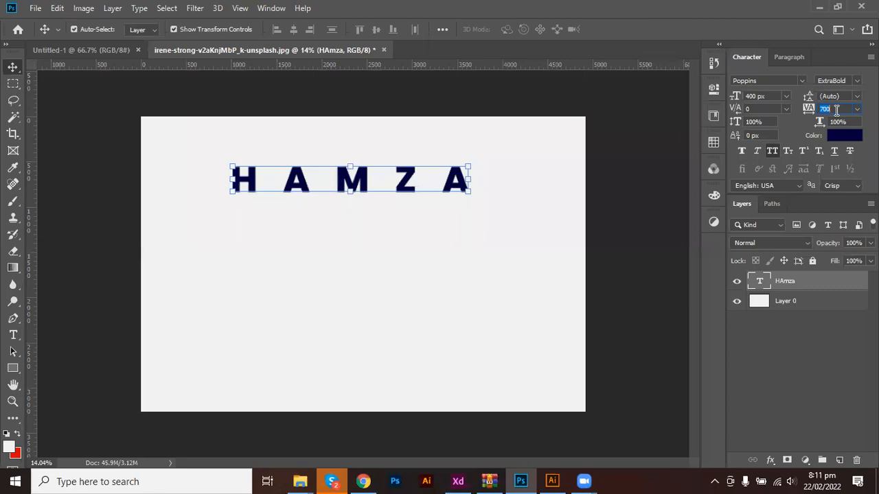
scroll(837, 111, "down", 20)
scroll(843, 109, "down", 11)
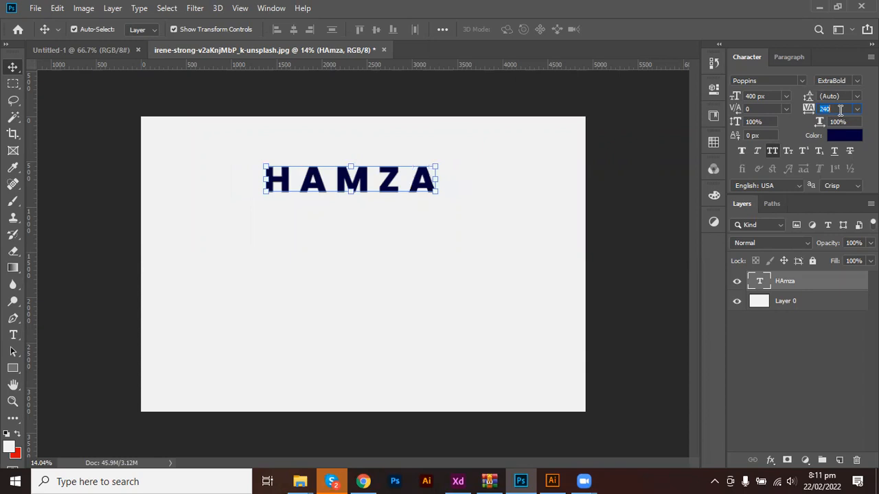
scroll(840, 111, "down", 20)
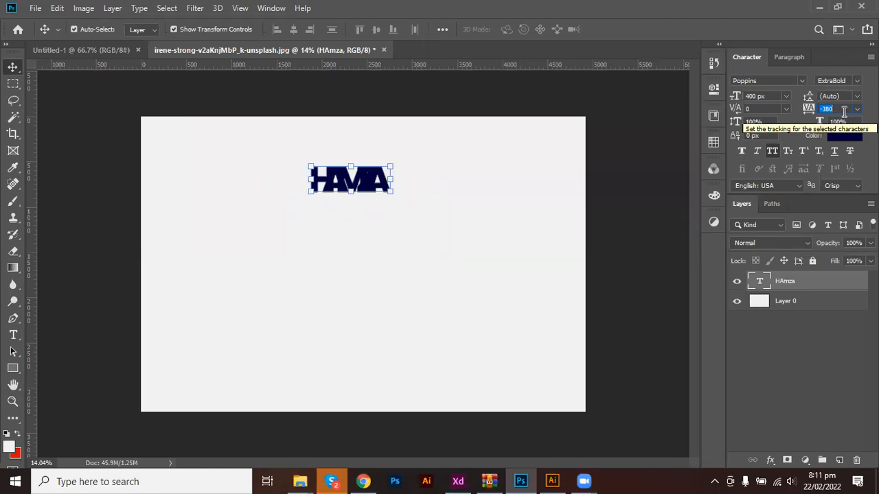
type("0")
key("Return")
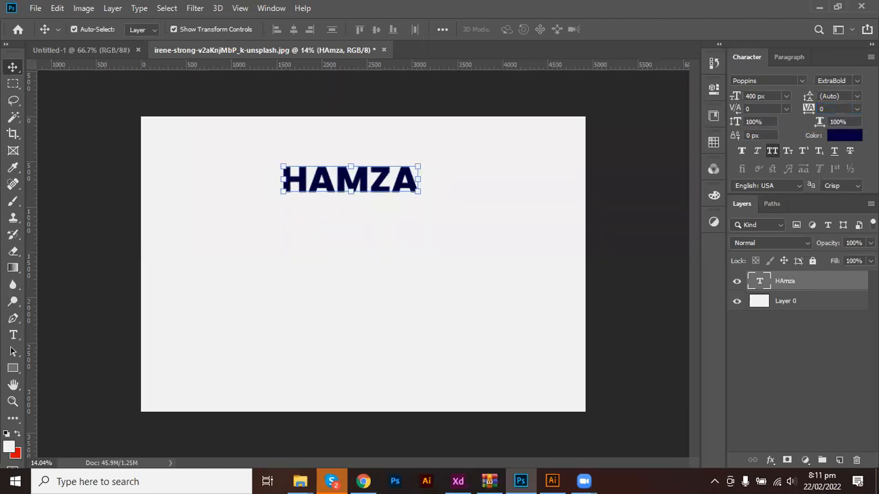
left_click(846, 95)
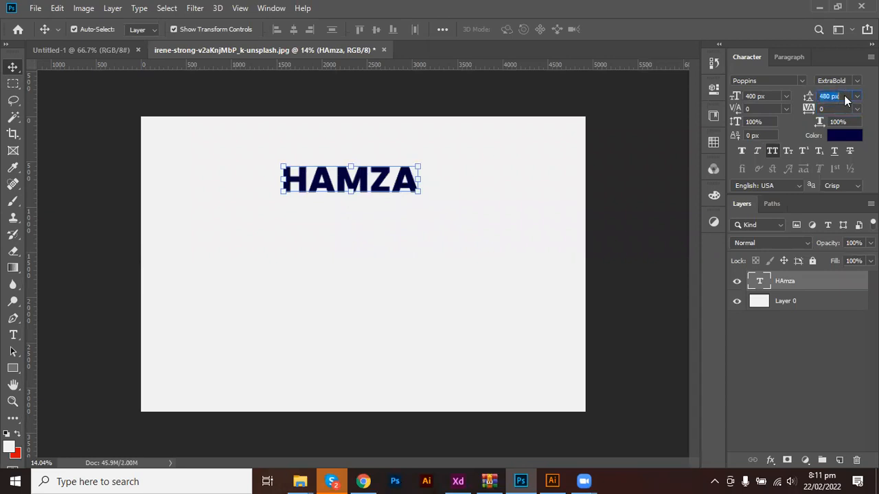
type("0.01")
key("Return")
left_click(434, 194)
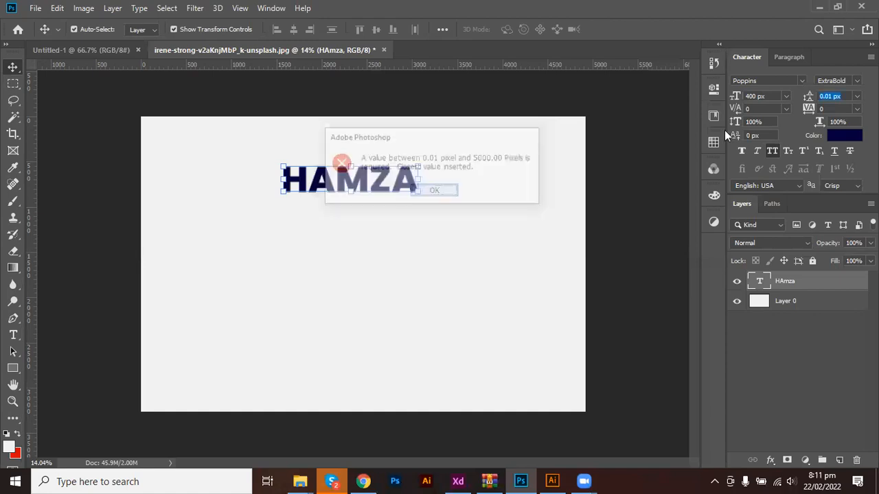
left_click(856, 96)
left_click(855, 109)
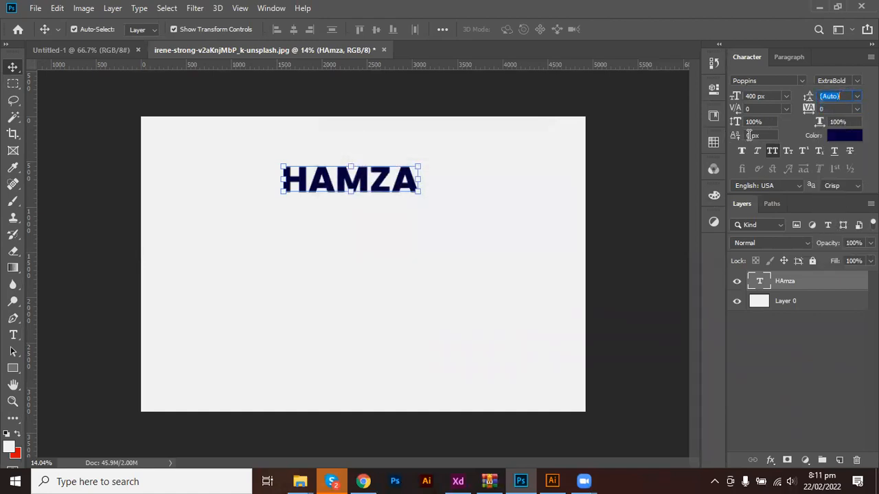
key("Escape")
left_click(857, 96)
left_click(847, 109)
Try 150% vertical scale on the name text, then restore it to 100%.
left_click(770, 121)
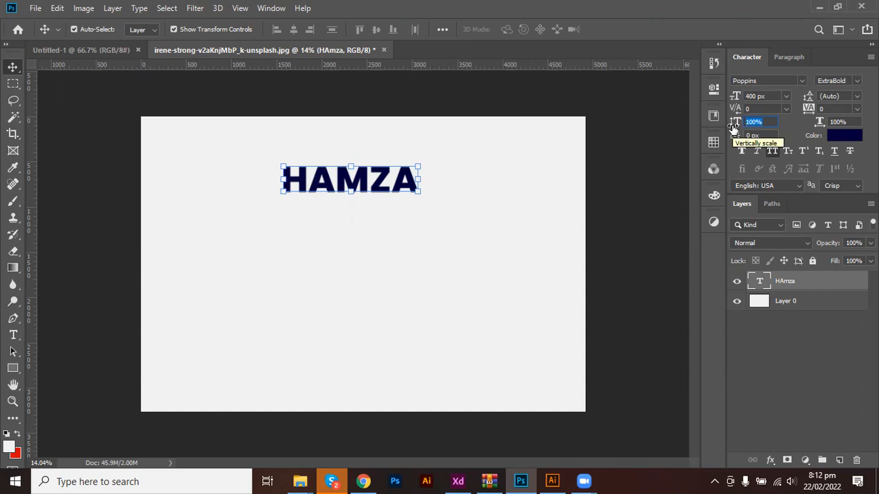
type("150")
key("Return")
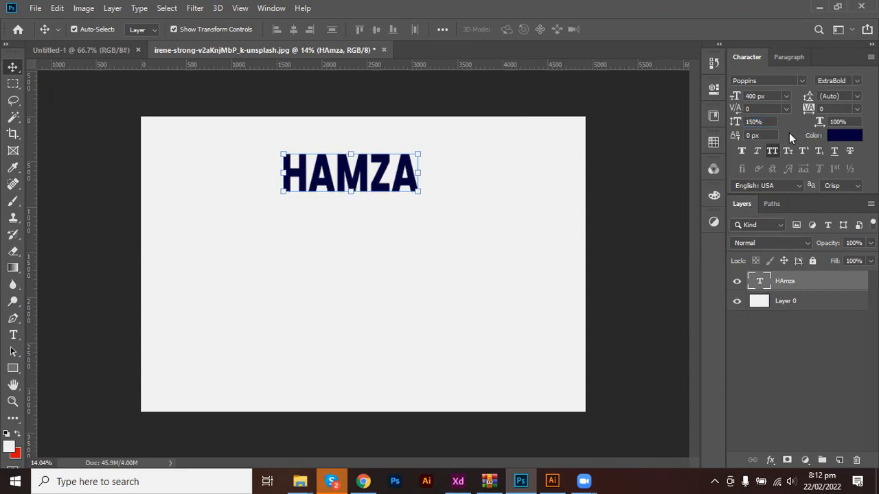
type("100")
key("Return")
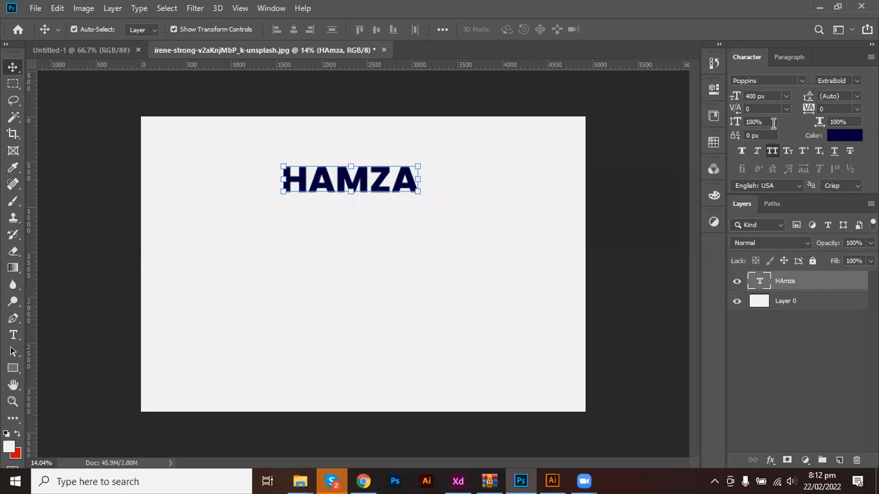
Try 150% horizontal scale on the name text, then undo it back to 100%.
left_click(839, 122)
left_click_drag(842, 121, 826, 121)
type("150")
key("Return")
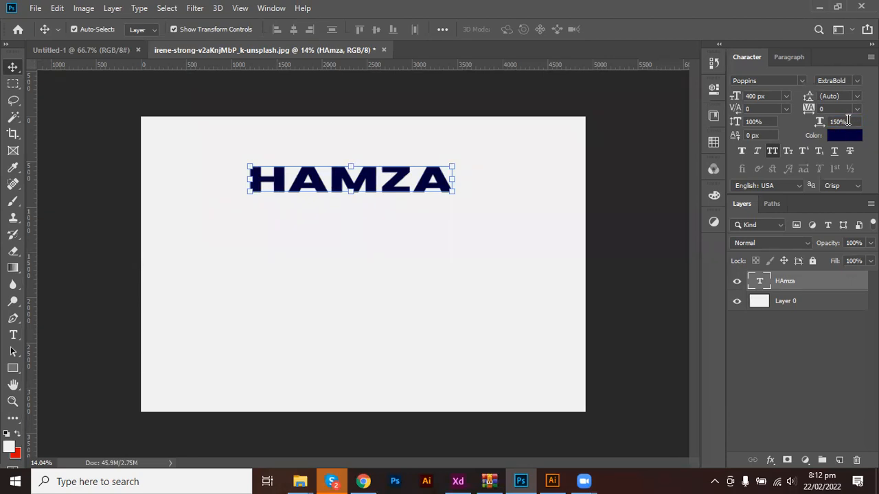
key("ctrl+z")
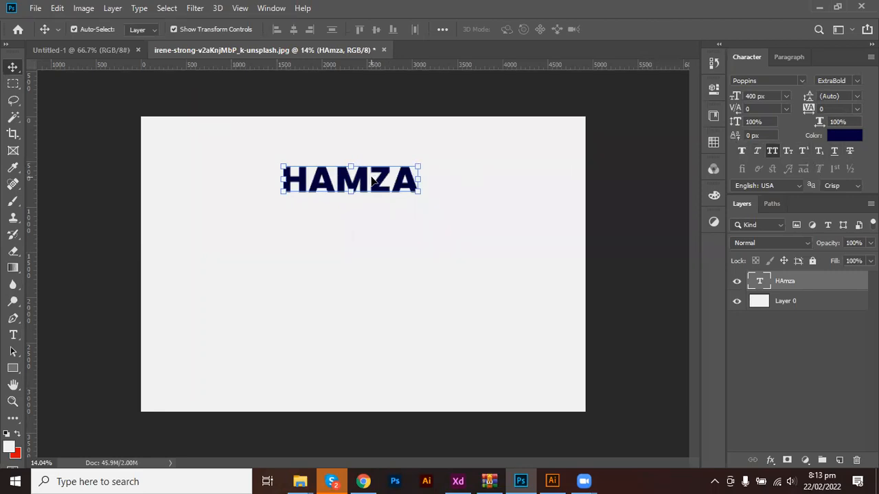
double_click(392, 178)
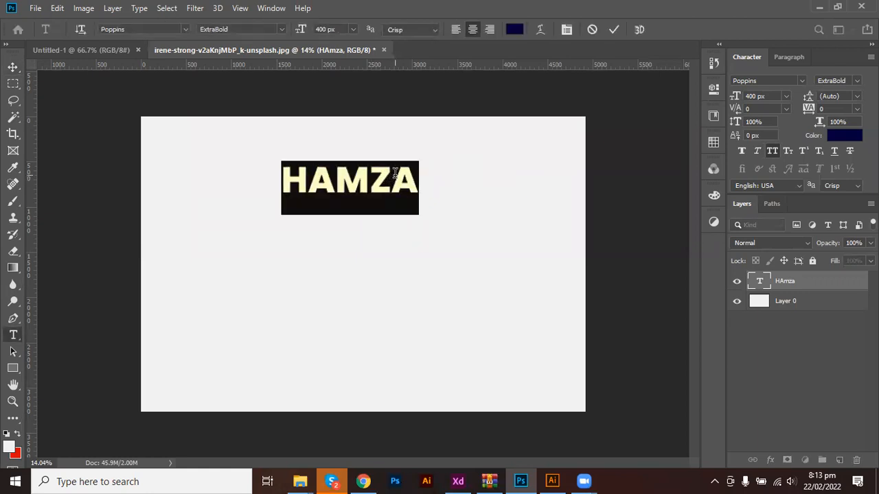
left_click_drag(393, 178, 420, 176)
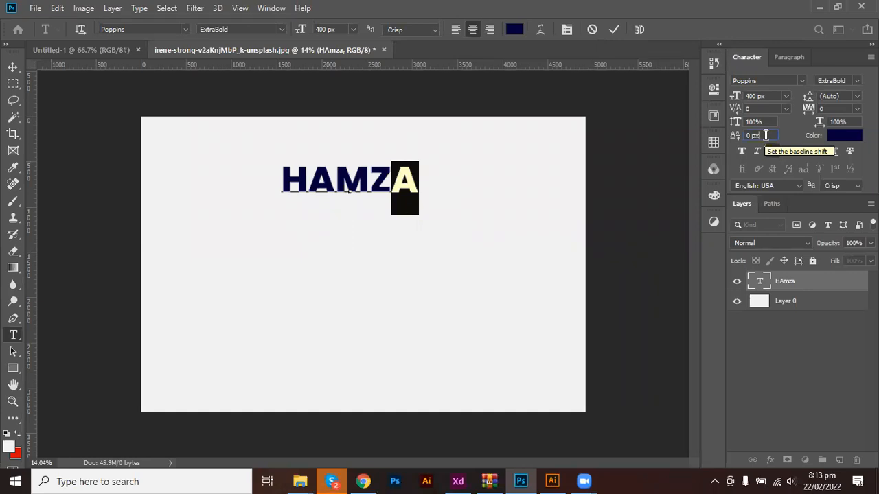
key("Up")
left_click(613, 31)
key("v")
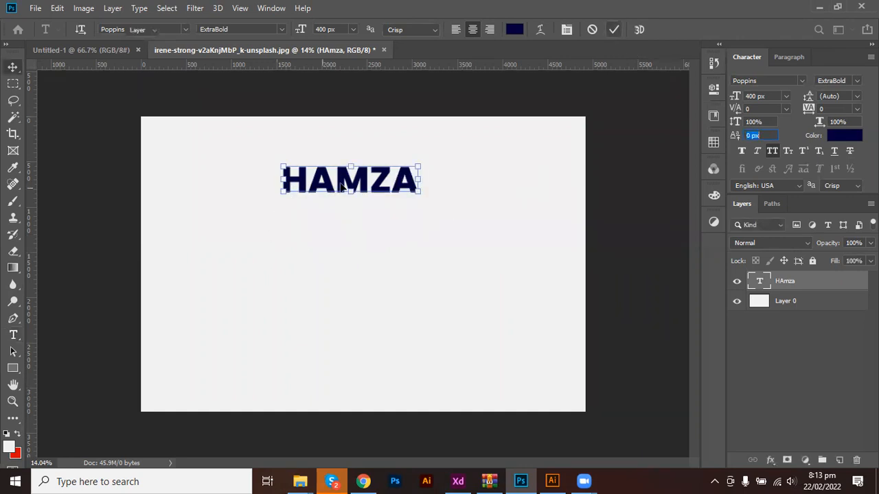
left_click_drag(348, 180, 445, 261)
double_click(348, 265)
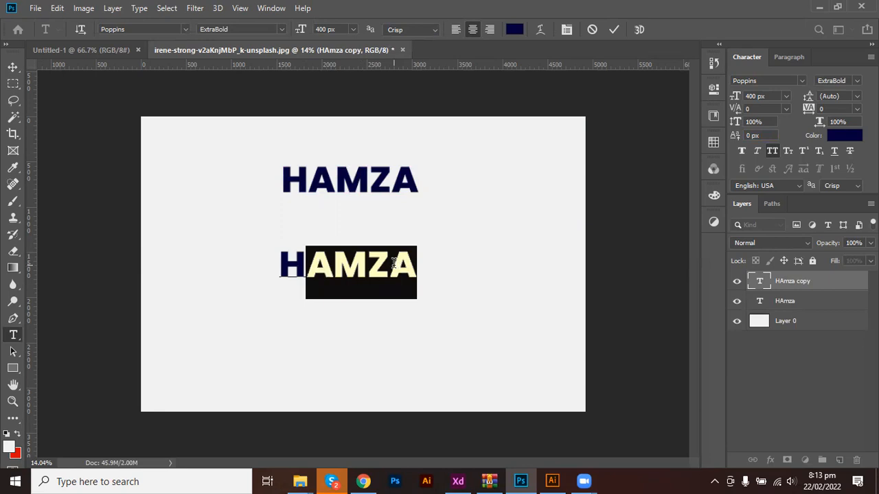
double_click(339, 264)
left_click_drag(390, 265, 265, 257)
key("BackSpace")
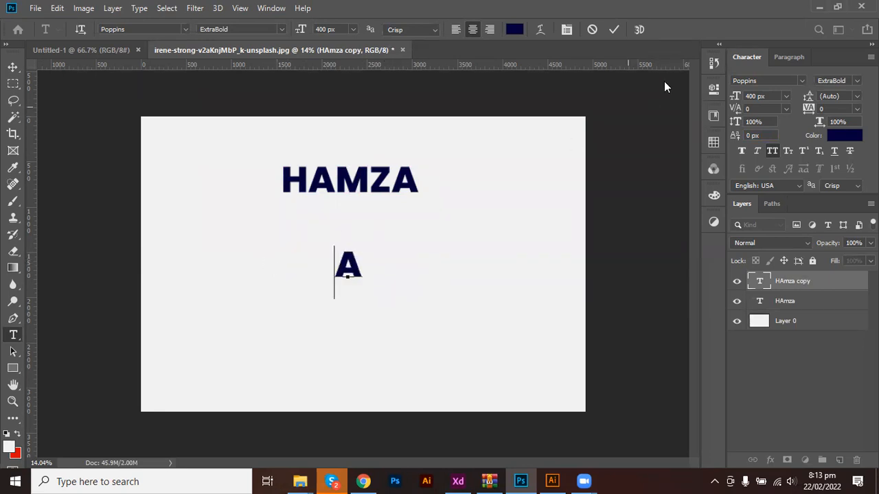
key("ctrl")
double_click(395, 184)
left_click_drag(393, 184, 412, 168)
key("BackSpace")
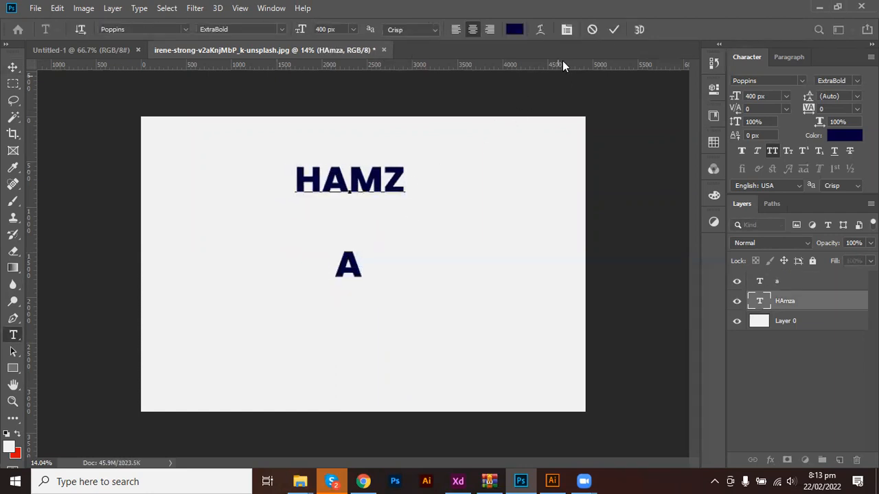
left_click(615, 29)
key("v")
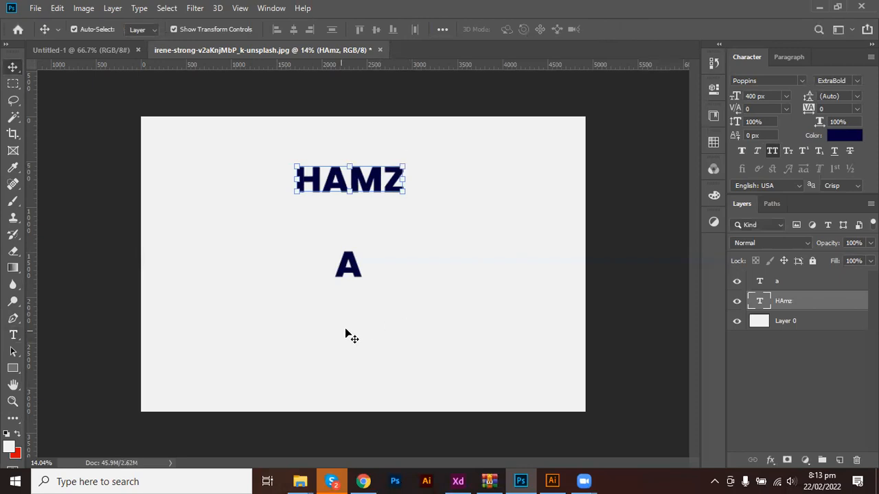
left_click_drag(355, 275, 428, 183)
left_click(293, 407)
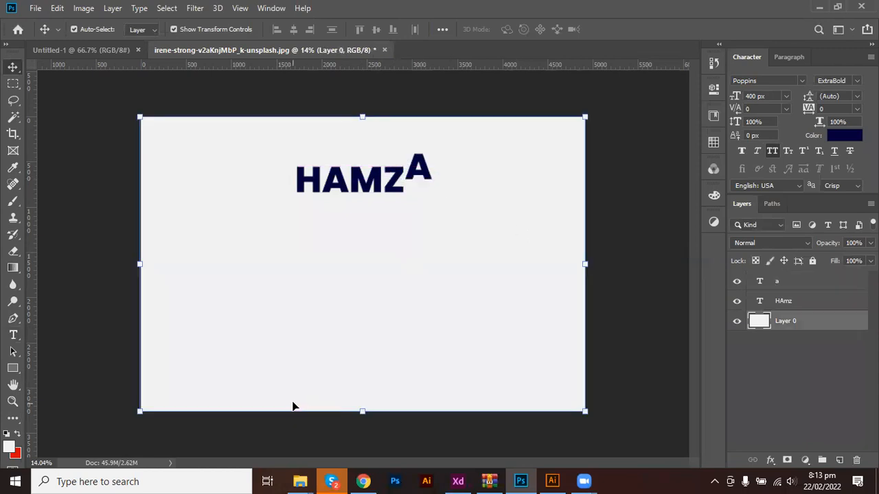
key("ctrl+z")
key("ctrl+z")
key("ctrl+z")
key("ctrl+z")
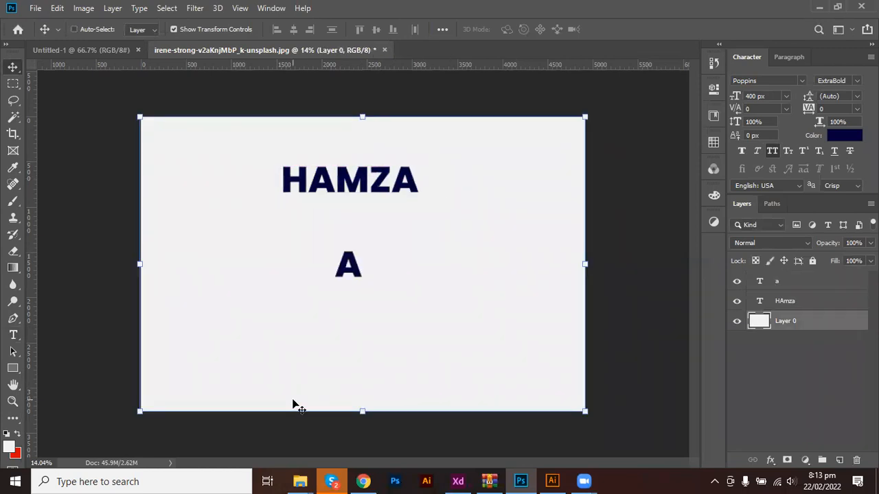
key("ctrl+z")
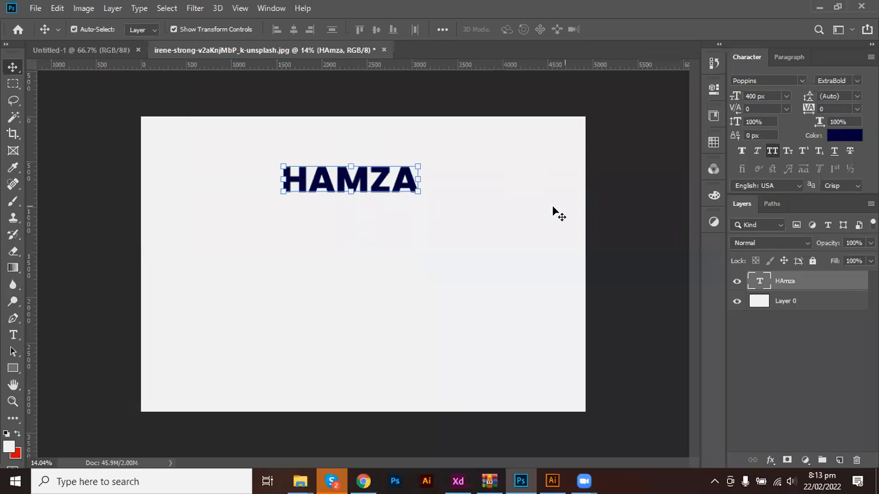
key("t")
double_click(404, 188)
left_click_drag(392, 180, 418, 226)
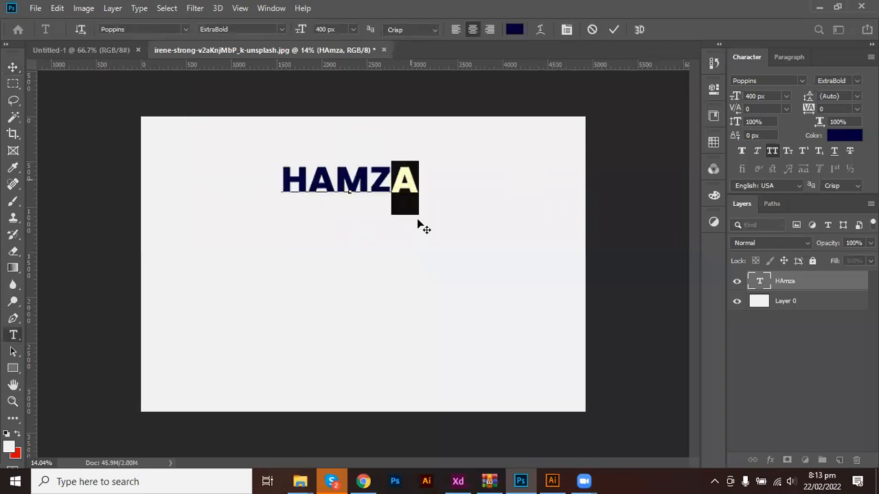
left_click(757, 135)
type("13")
key("Up")
key("Up")
key("Up")
key("Up")
key("Up")
key("Up")
key("Up")
key("Up")
key("Up")
key("Up")
key("Up")
key("Up")
key("Up")
key("Up")
key("Up")
key("Up")
key("Up")
key("Up")
key("Up")
key("Up")
key("Up")
key("Up")
key("Up")
key("Up")
key("Up")
key("Up")
key("Up")
key("Up")
key("Up")
key("Up")
key("Up")
key("Up")
key("Up")
key("Up")
key("Up")
key("Up")
key("Up")
key("Up")
key("Up")
key("Up")
key("Up")
key("Up")
key("Up")
key("Up")
key("Up")
key("Up")
key("Up")
key("Up")
key("Up")
key("Up")
key("Up")
key("Up")
key("Up")
key("Up")
key("Up")
key("Up")
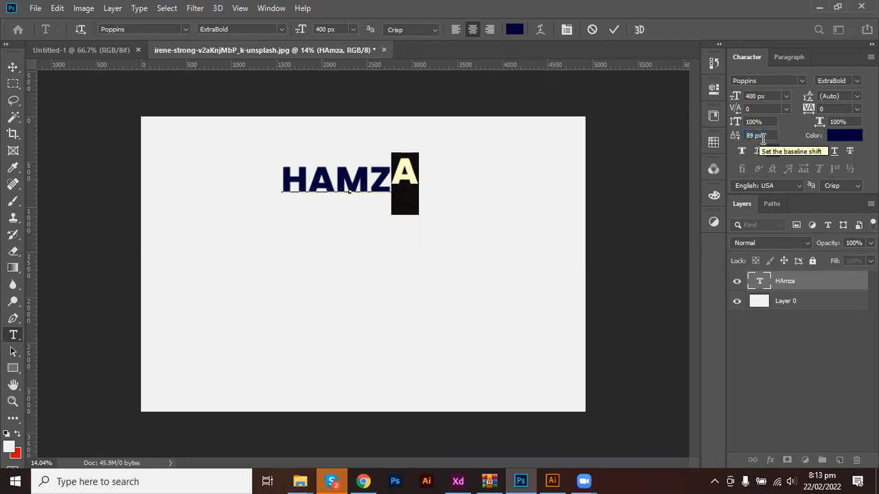
left_click(618, 29)
key("v")
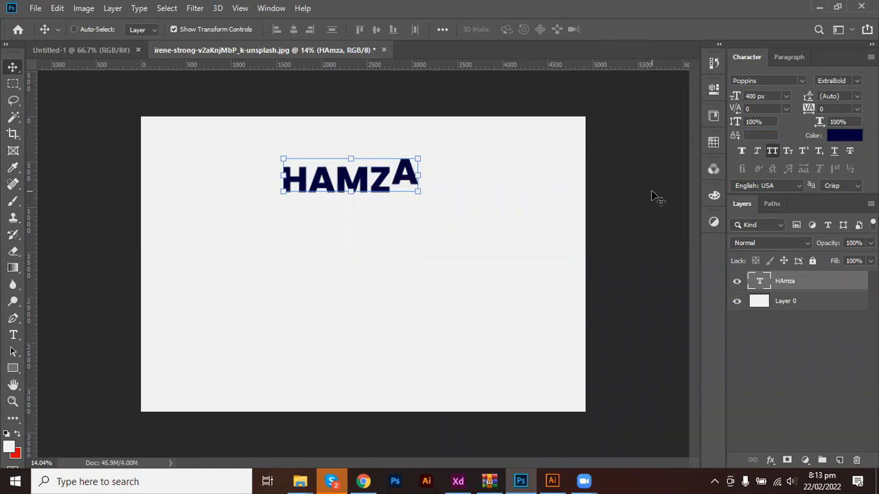
key("ctrl+z")
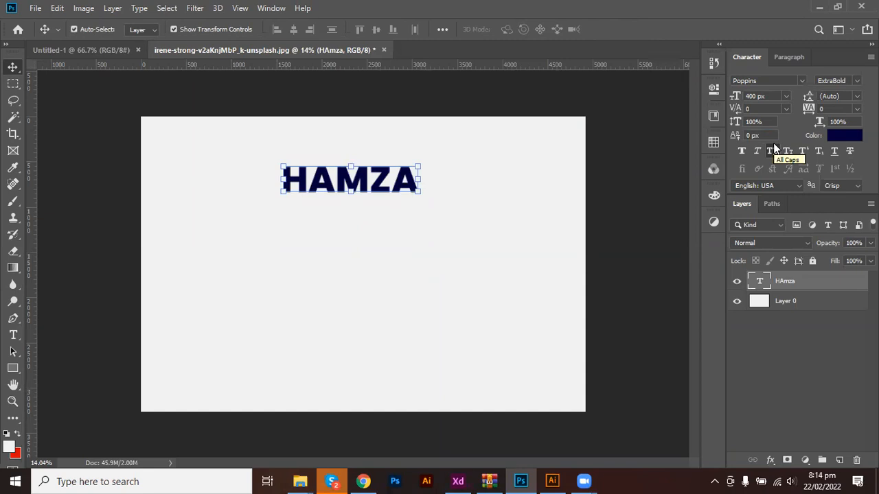
With the background layer selected, set the Character colour to light purple 8b8bd3.
left_click(843, 136)
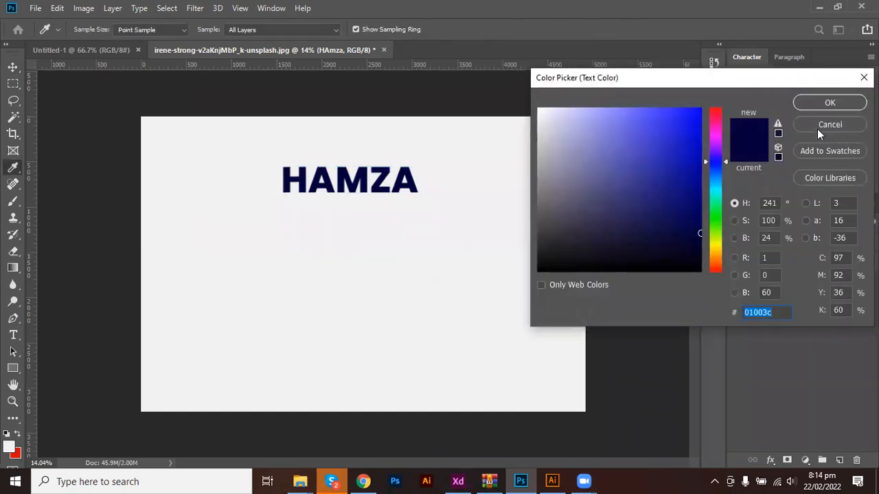
left_click(816, 124)
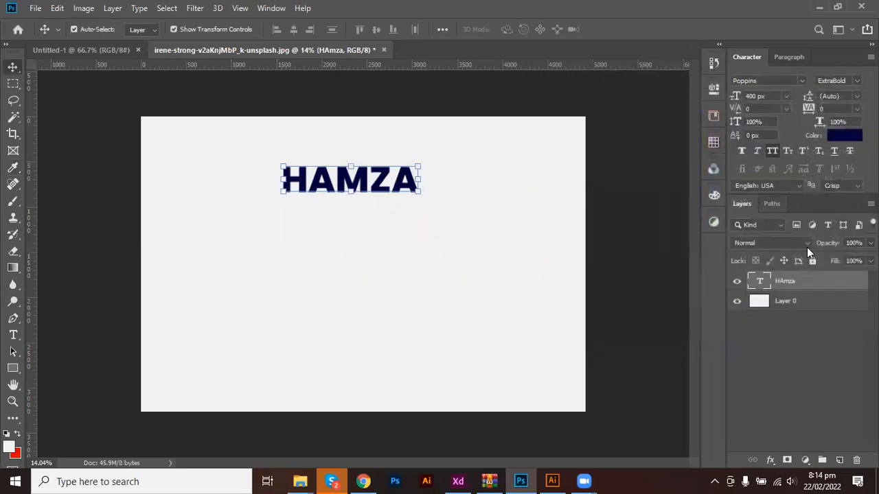
left_click(788, 301)
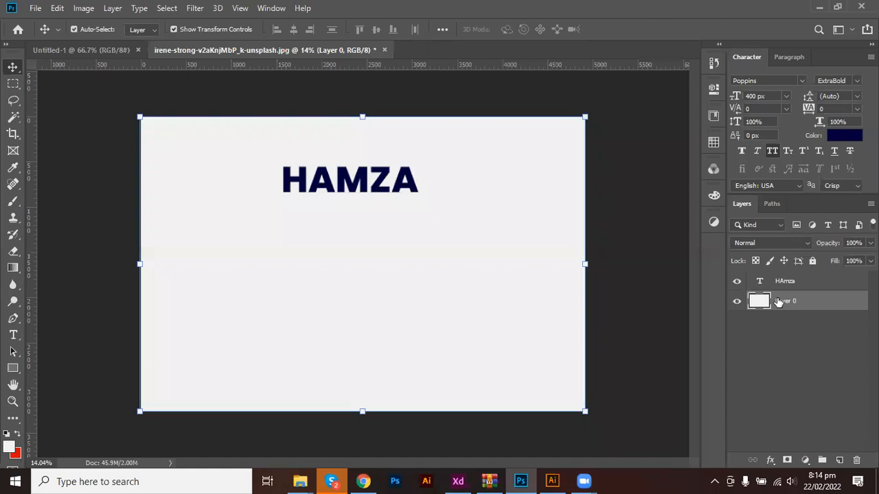
left_click(832, 136)
type("8b8bd3")
left_click(830, 102)
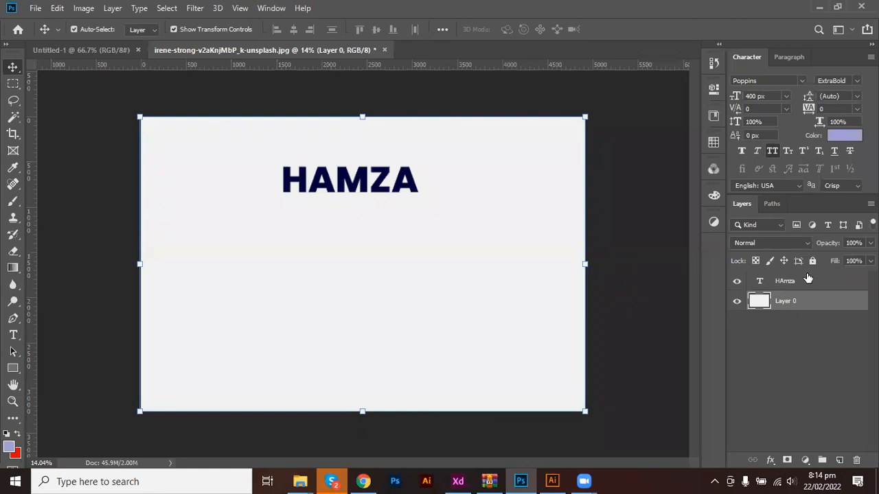
Select the name text layer and change its colour to red f80e34.
left_click(764, 285)
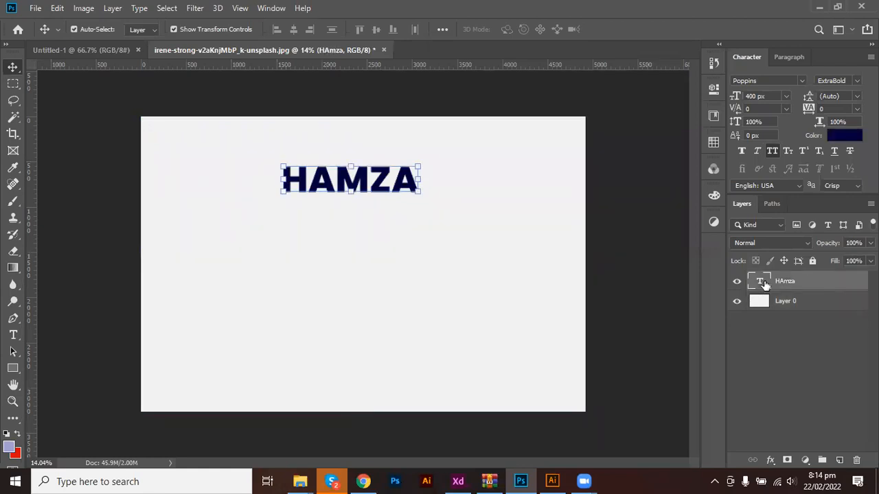
left_click(843, 136)
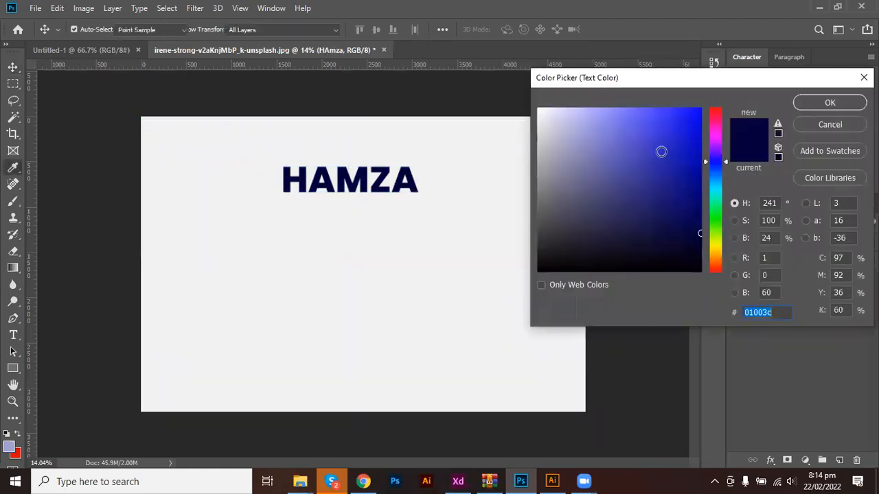
left_click_drag(661, 153, 668, 225)
mouse_move(716, 198)
left_mouse_down()
mouse_move(716, 163)
mouse_move(692, 112)
left_mouse_up()
left_click(718, 112)
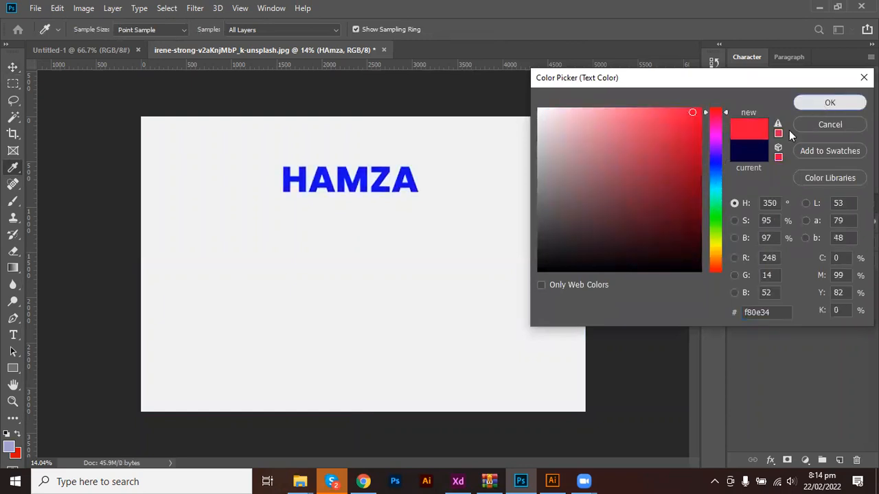
key("Return")
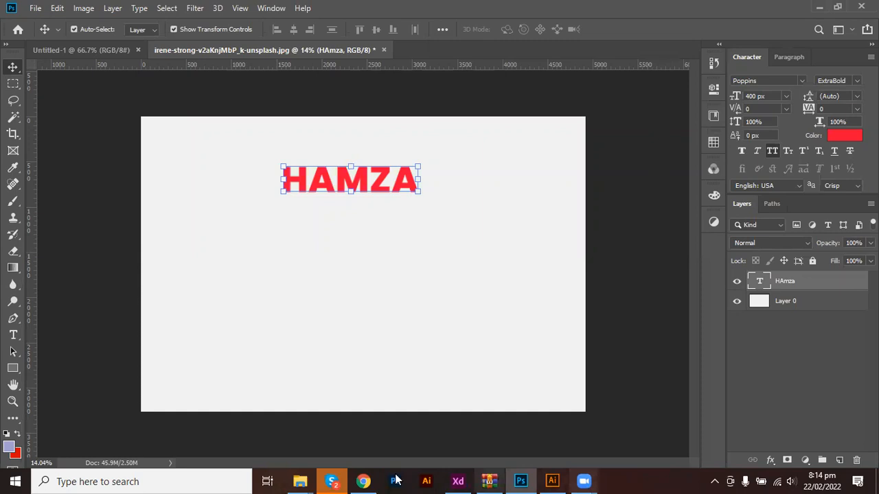
mouse_move(521, 481)
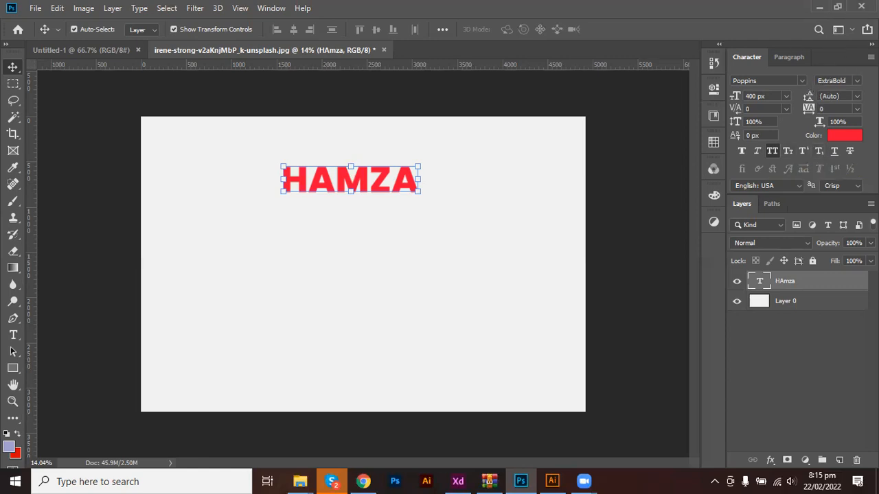
Change the name text to Poppins Black, then to Dancing Script Regular.
left_click(856, 81)
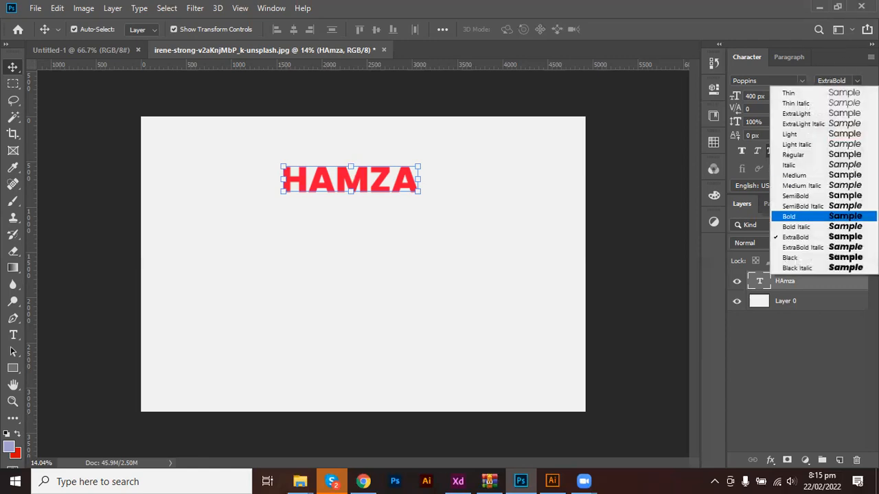
left_click(842, 256)
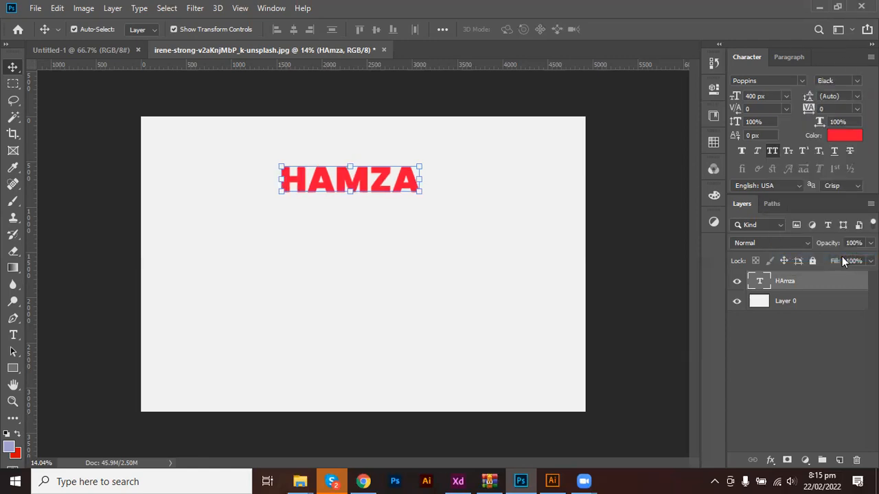
left_click(773, 81)
type("d")
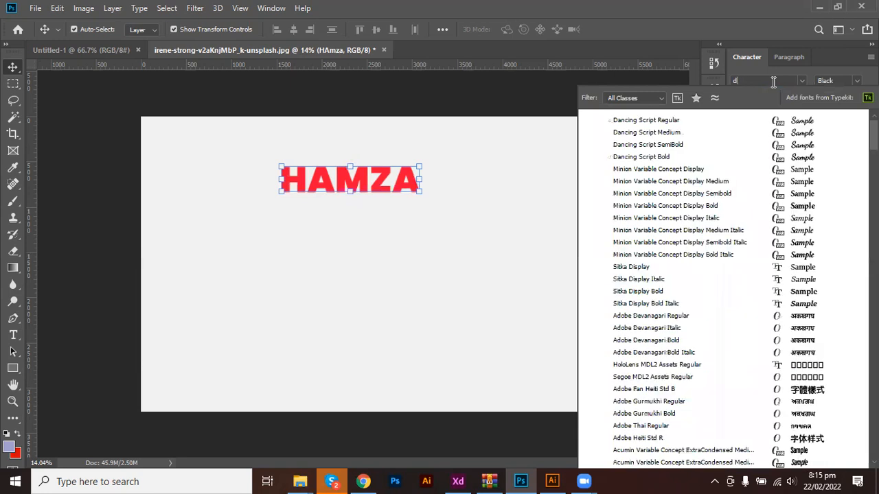
type("eancing Script")
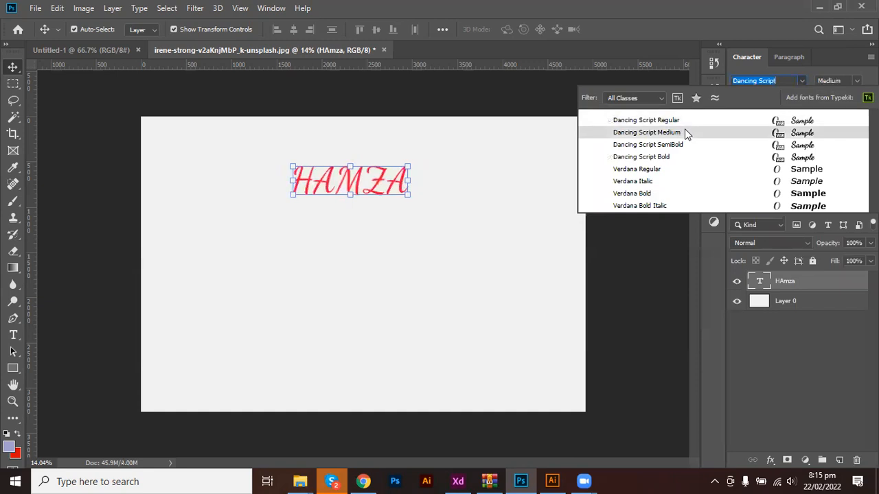
left_click(785, 78)
Switch the font to Bebas Neue Regular, leaving the font style unchanged.
key("ctrl+a")
type("beb")
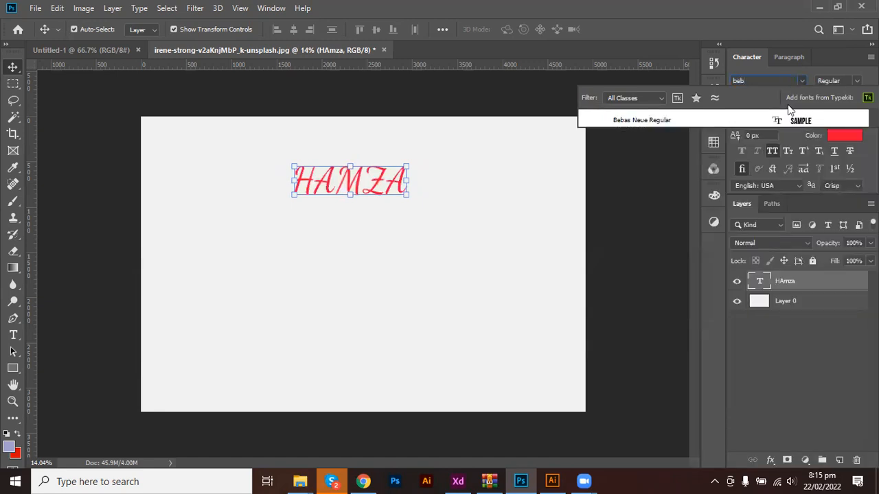
left_click(780, 118)
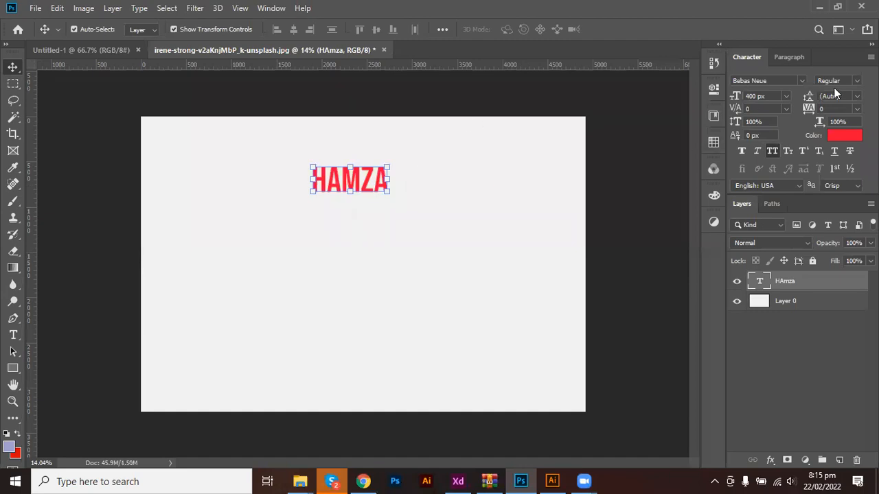
left_click(856, 81)
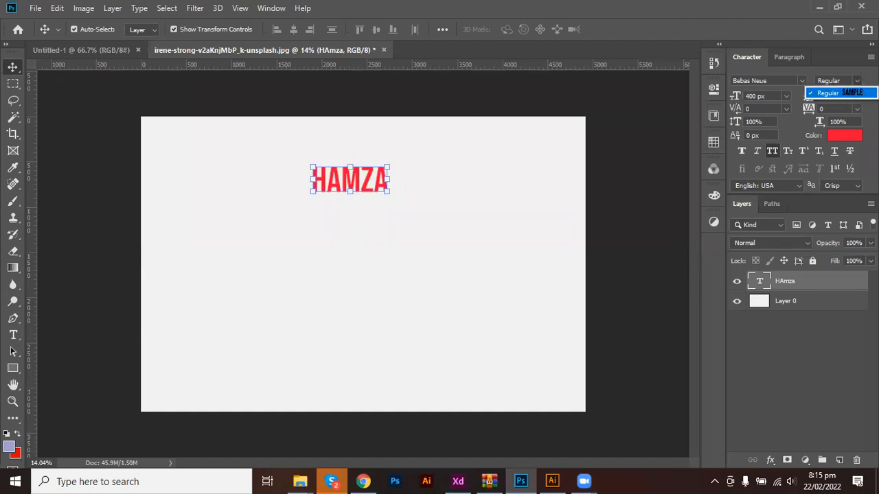
left_click(831, 93)
Scale the red name text up in two committed transforms, reaching about 113.77%.
left_click_drag(350, 193, 353, 237)
left_click_drag(354, 254, 355, 256)
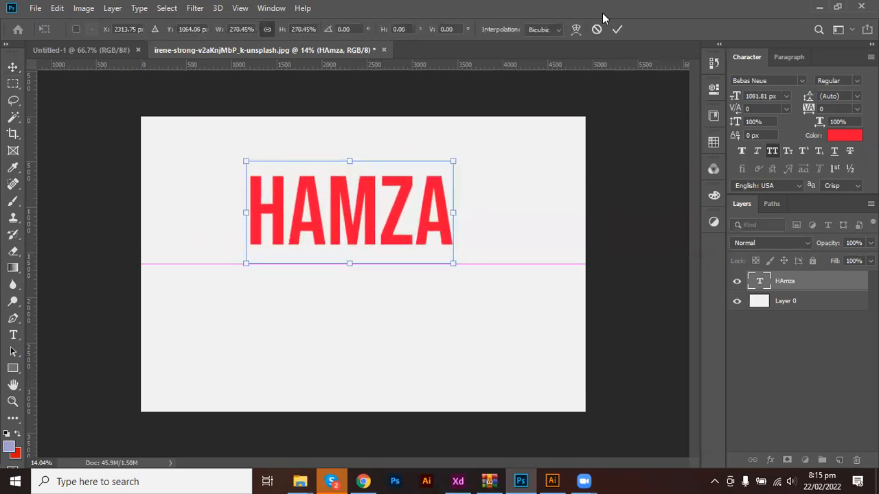
left_click(617, 30)
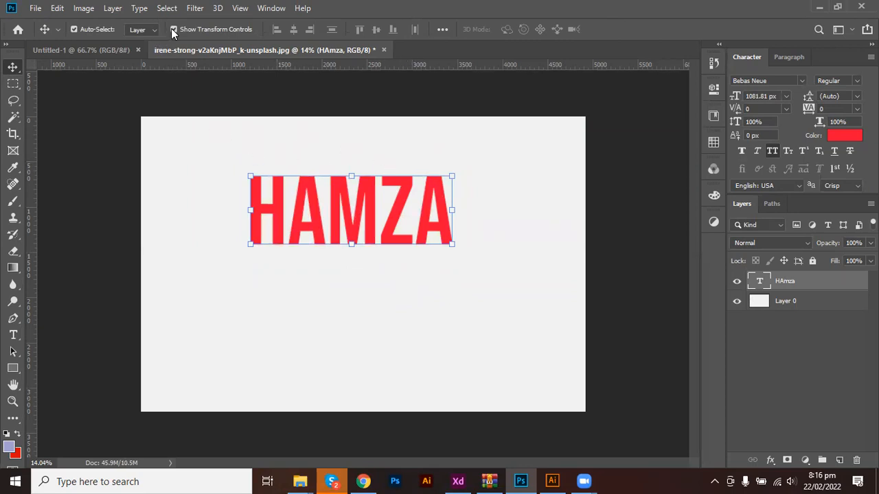
mouse_move(349, 179)
left_mouse_down()
mouse_move(350, 208)
mouse_move(345, 182)
left_mouse_up()
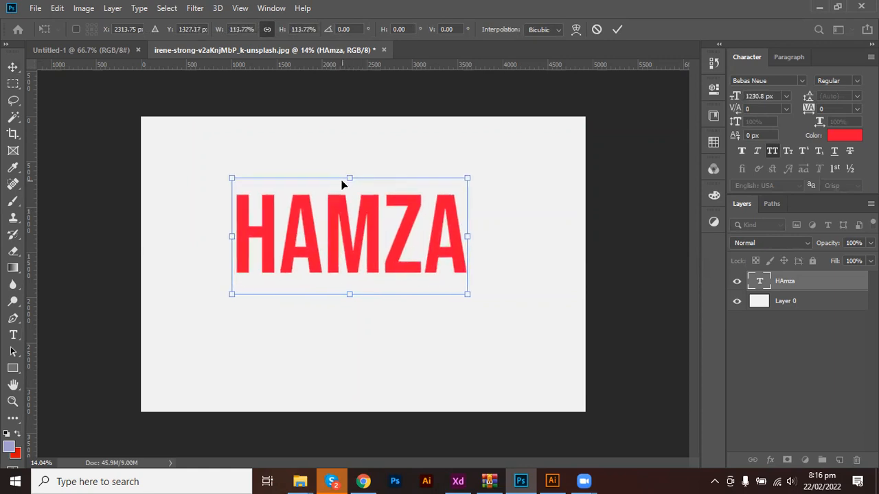
left_click(616, 29)
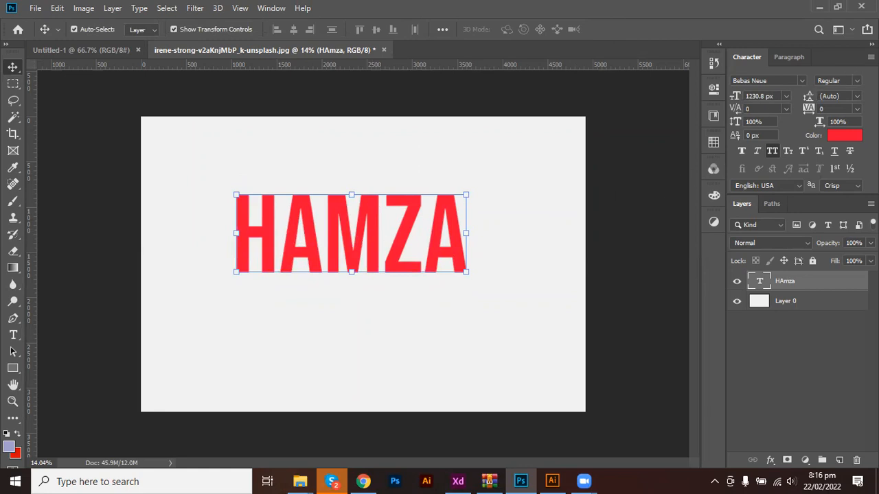
Toggle Faux Bold on and off several times, leaving the name at normal weight.
left_click(856, 83)
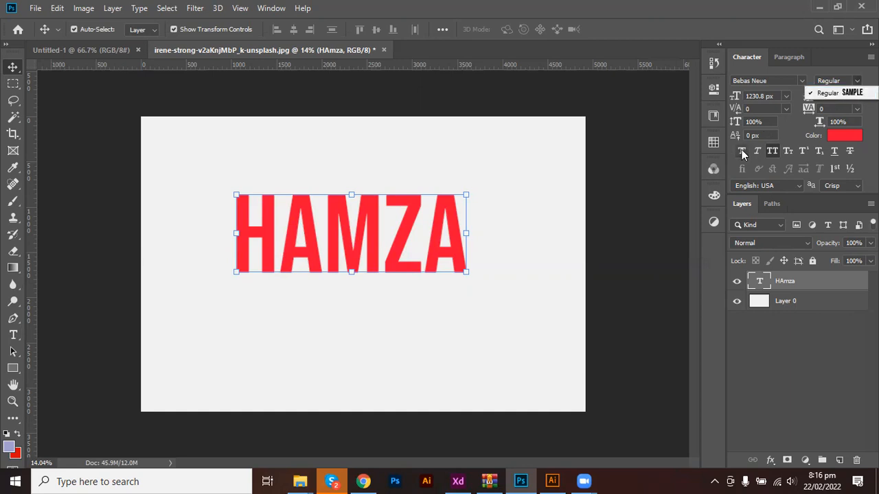
left_click(766, 152)
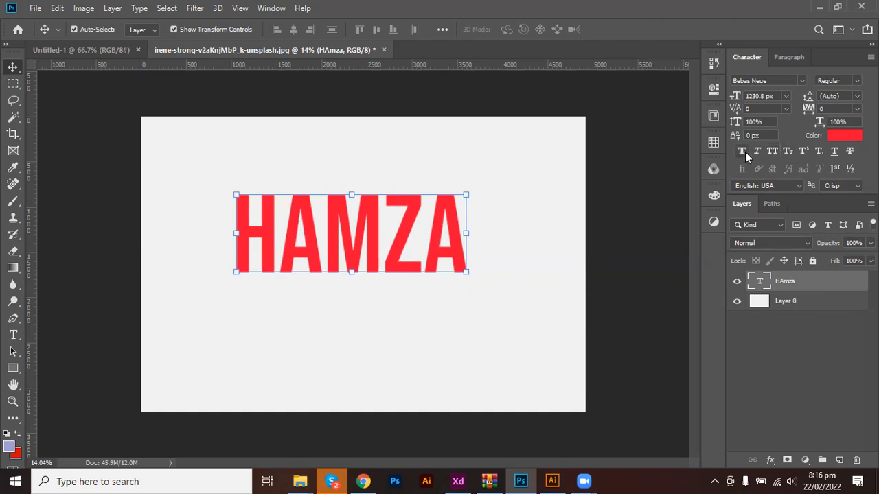
left_click(743, 150)
left_click(743, 151)
left_click(742, 150)
left_click(742, 151)
left_click(742, 151)
left_click(742, 151)
Set the name in Cambria Math and select its capital second letter.
left_click(782, 81)
left_click(800, 81)
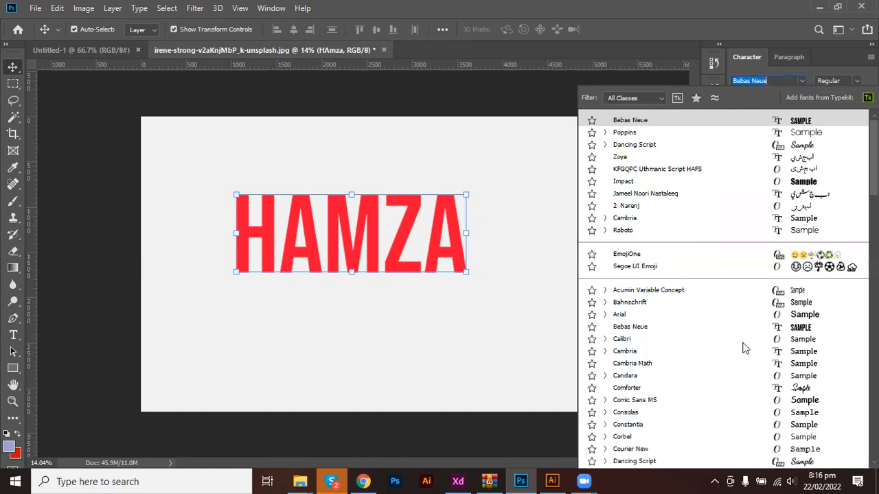
left_click(651, 365)
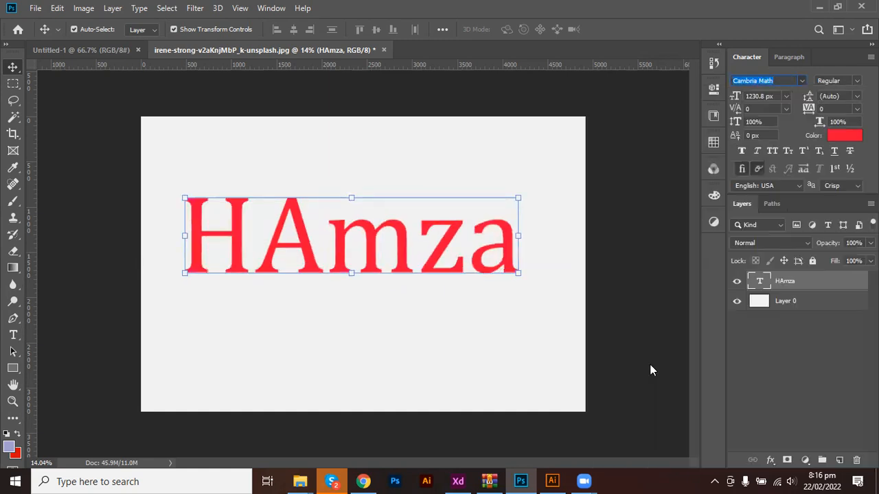
key("t")
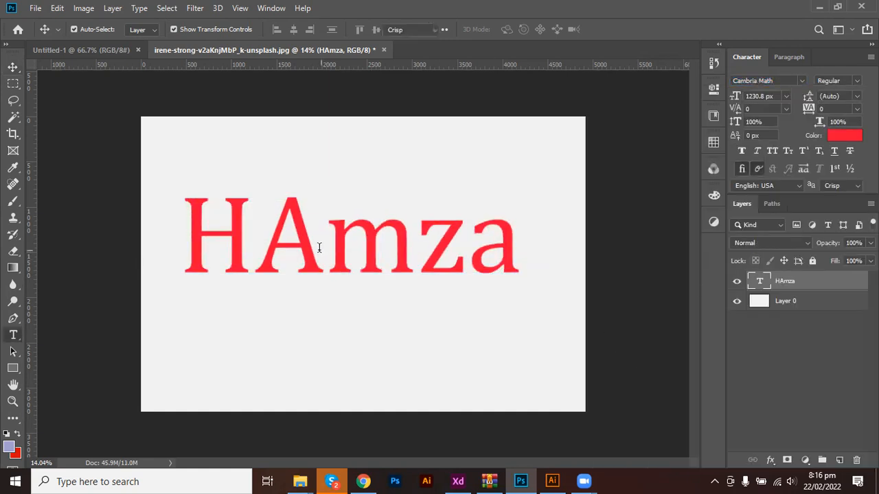
double_click(319, 248)
left_click_drag(317, 246, 285, 245)
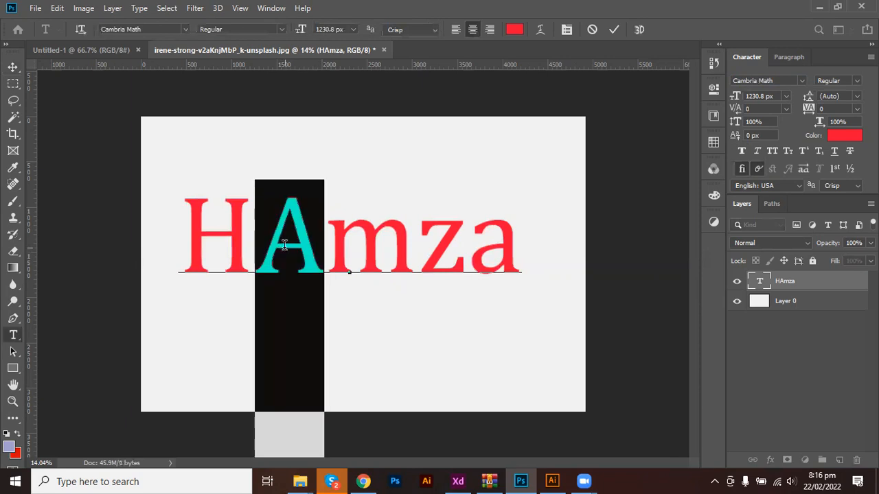
Replace the selected capital A with lowercase 'a' and commit the edit.
type("a")
key("ctrl")
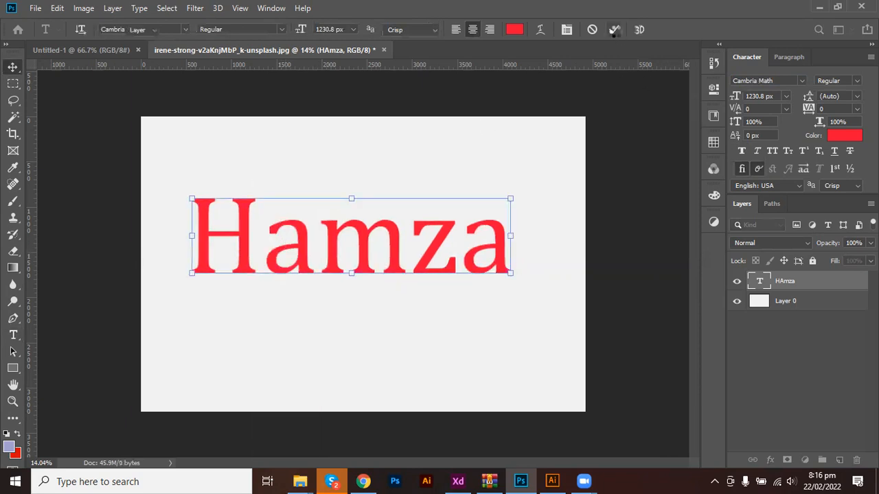
left_click(615, 30)
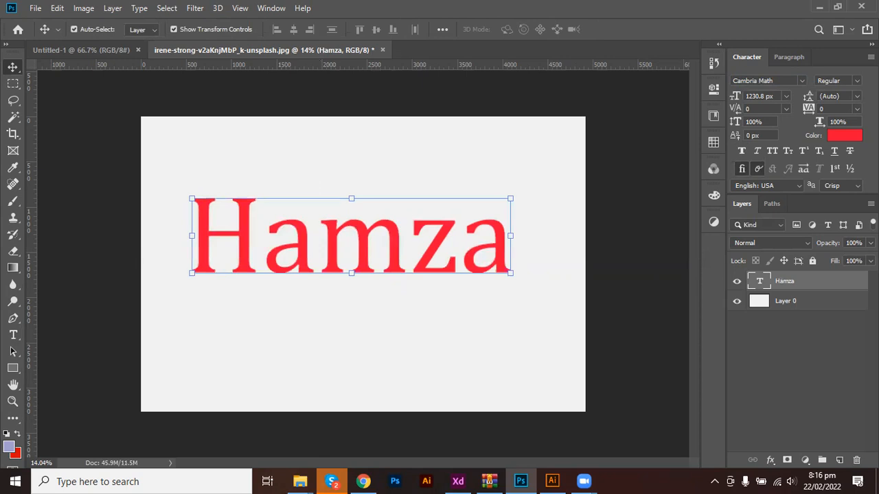
Toggle Faux Bold on and off repeatedly, ending at regular weight with the style unchanged.
left_click(857, 80)
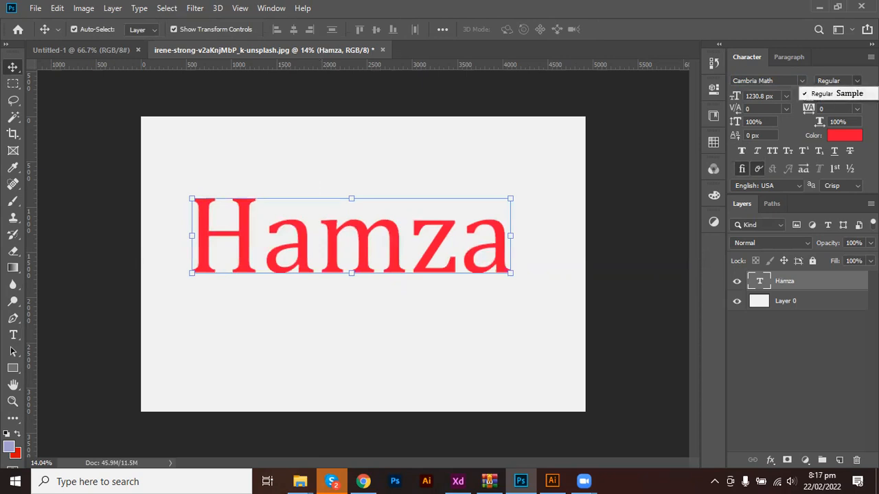
left_click(857, 80)
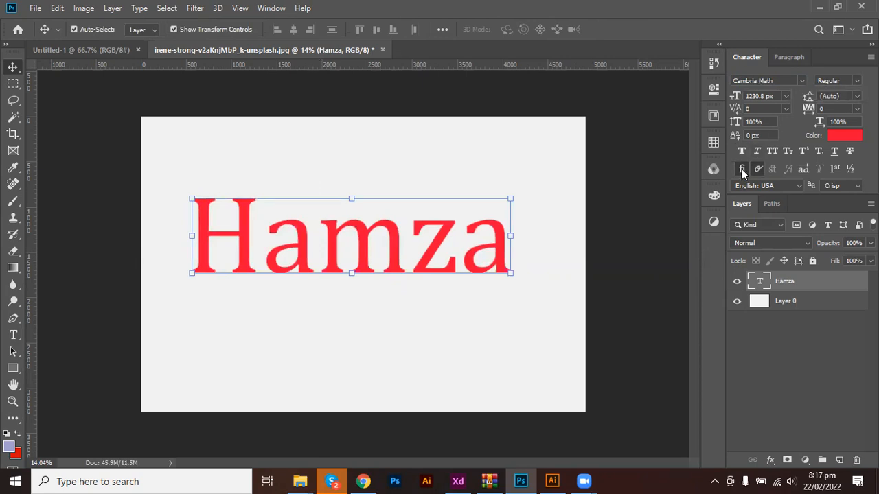
left_click(742, 152)
left_click(741, 151)
left_click(742, 150)
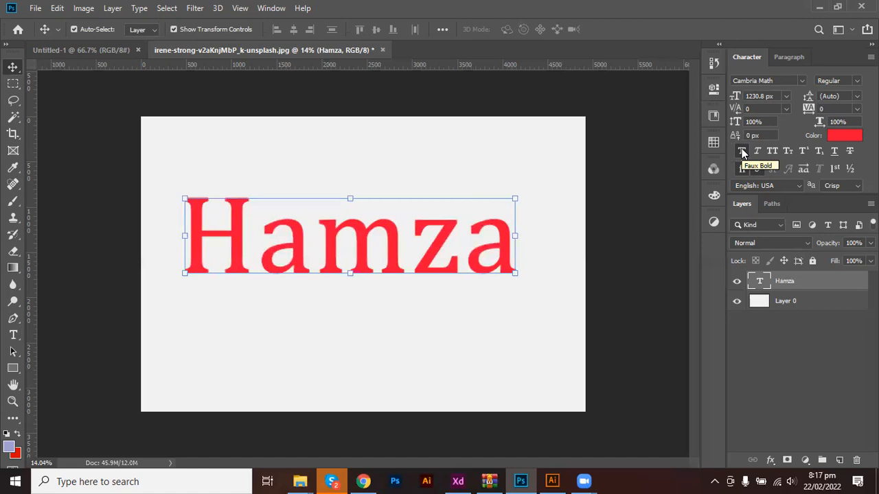
left_click(742, 150)
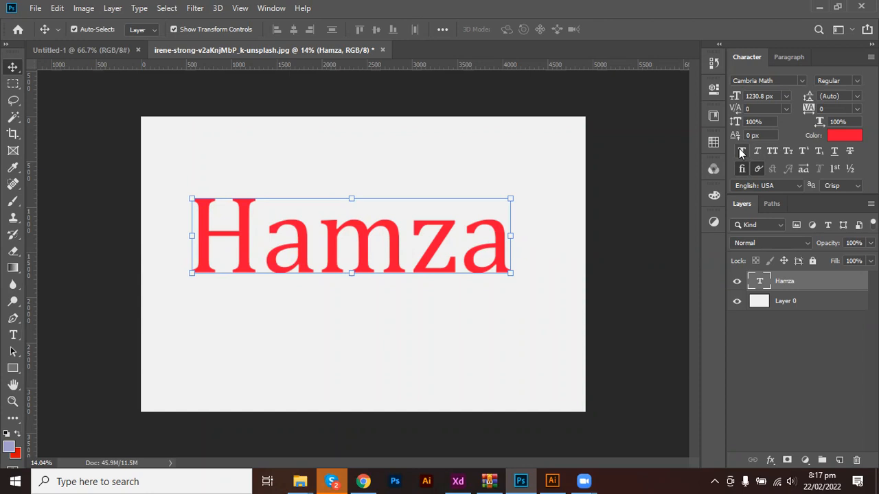
left_click(742, 151)
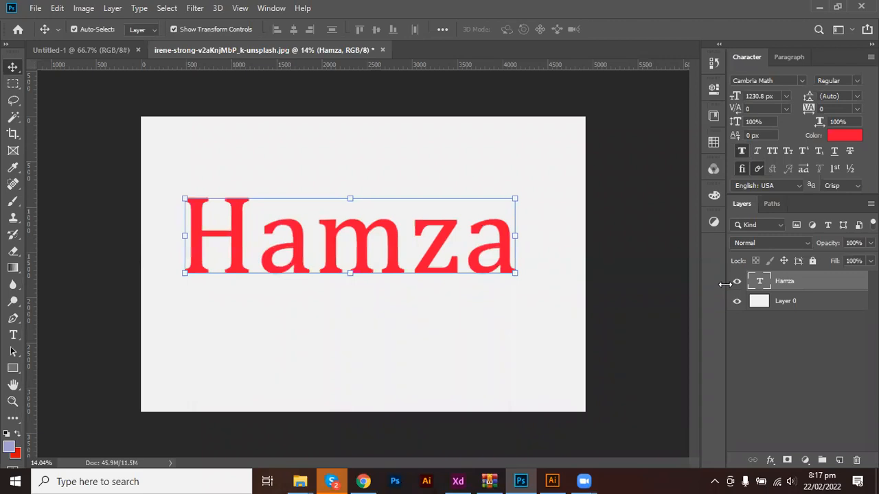
left_click(741, 154)
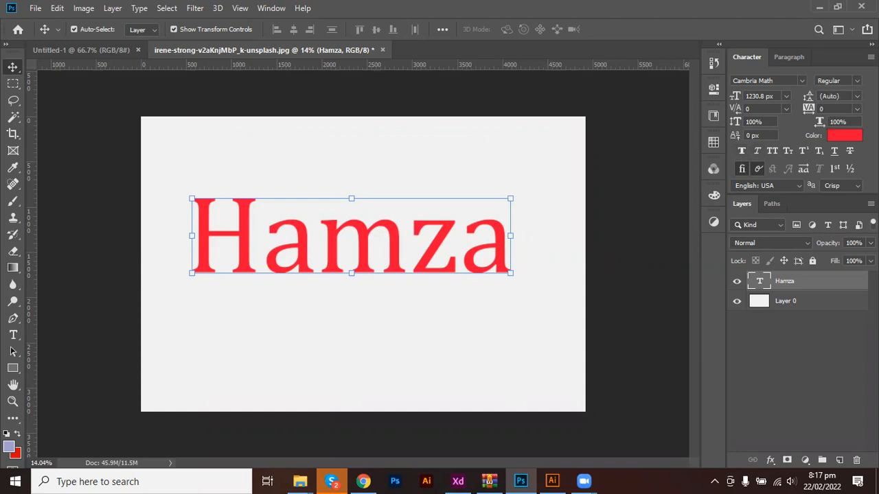
left_click(856, 81)
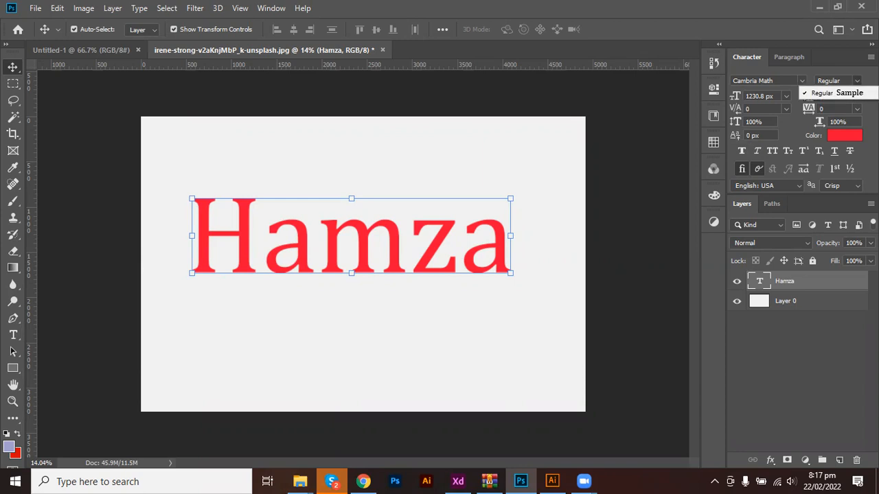
left_click(822, 93)
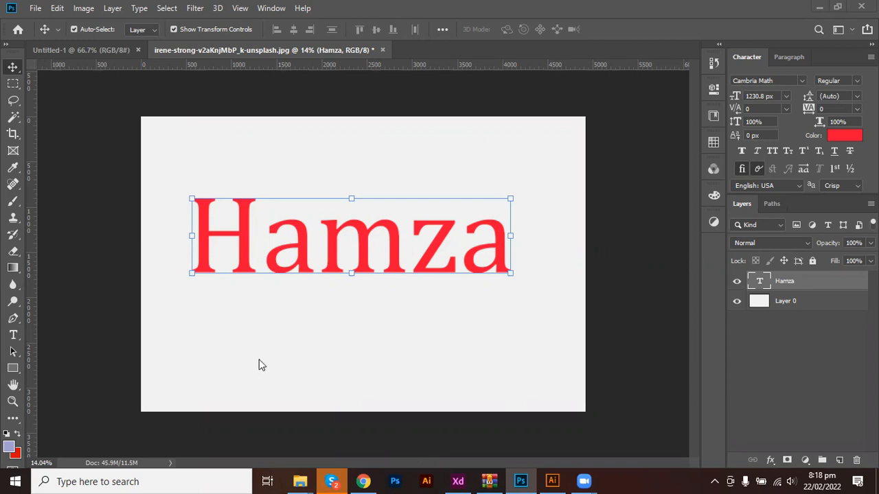
left_click(756, 151)
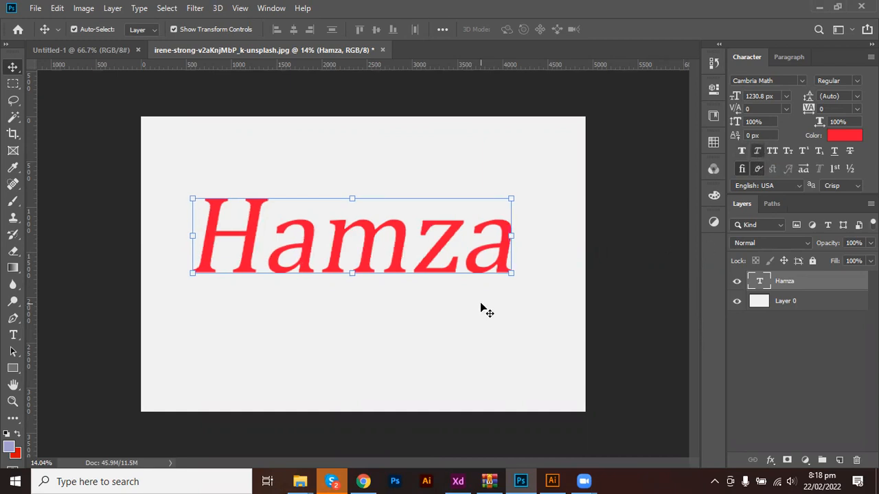
left_click(756, 152)
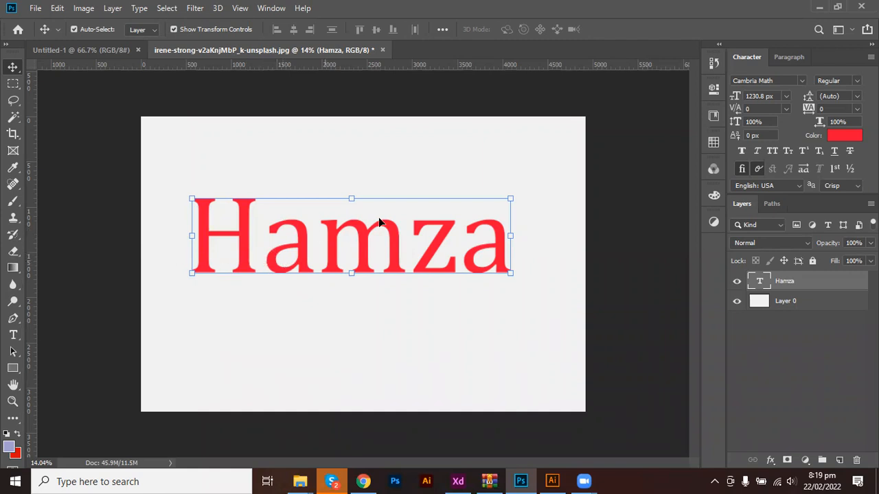
left_click(772, 151)
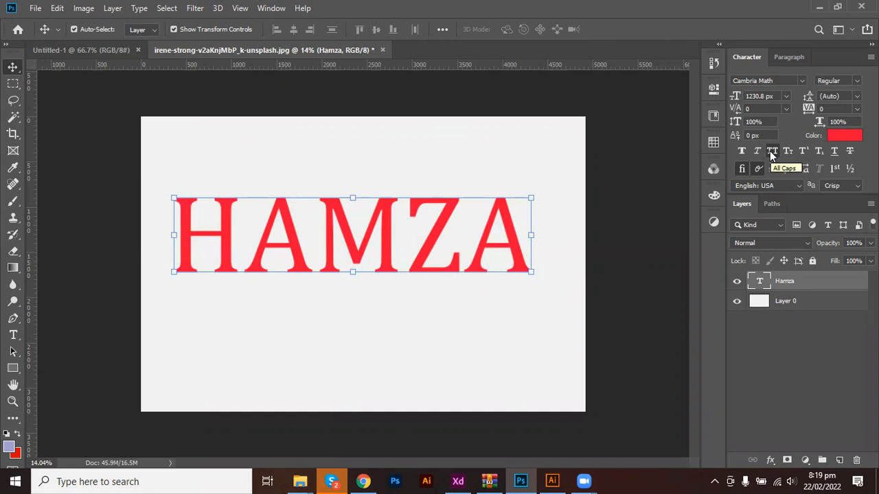
left_click(771, 151)
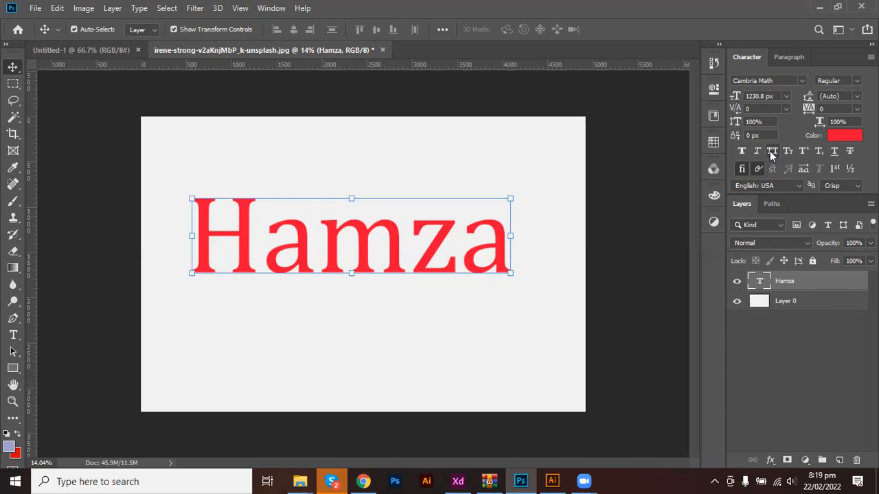
left_click(771, 152)
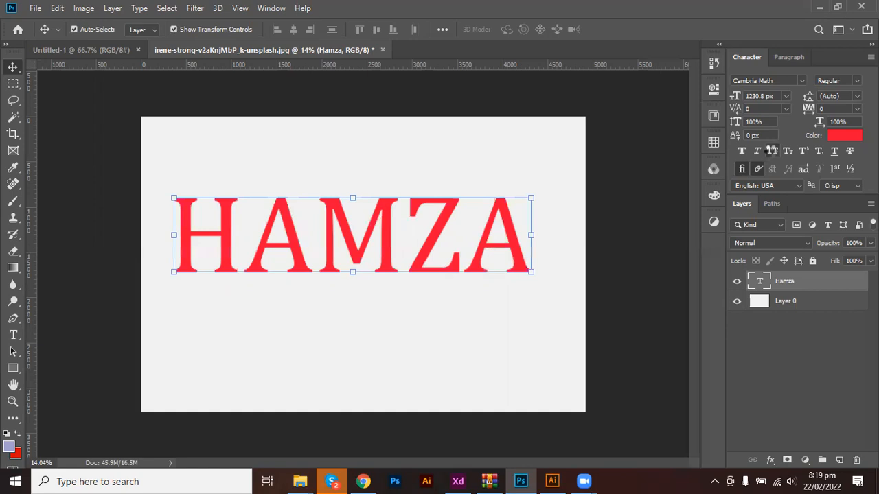
left_click(770, 151)
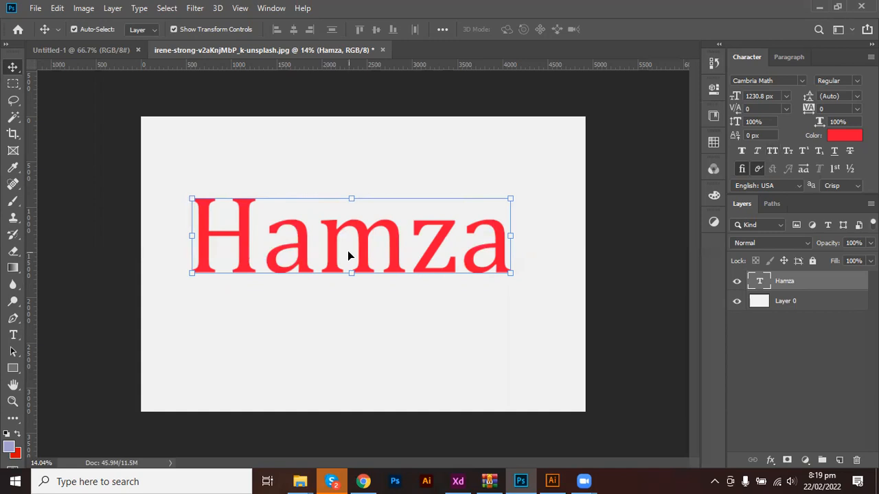
Enlarge the name text by transforming it and move it toward the canvas top.
double_click(334, 237)
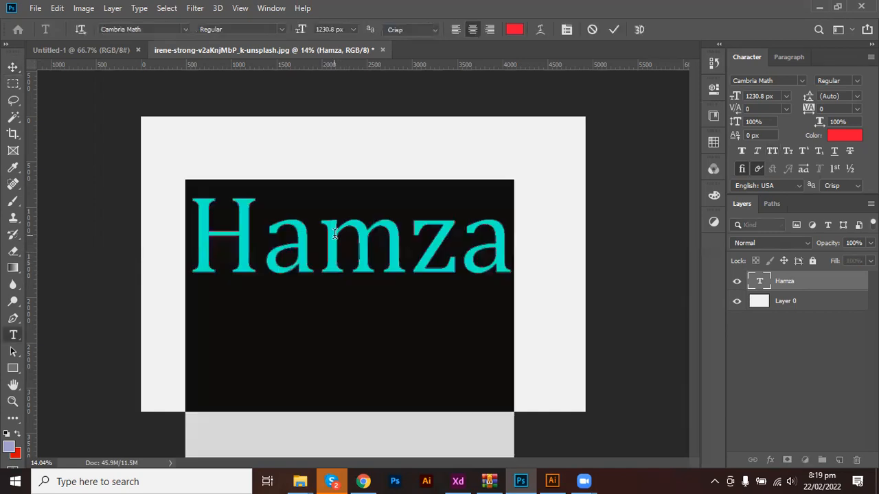
left_click(611, 29)
left_click_drag(351, 231, 346, 309)
left_click_drag(346, 345, 307, 208)
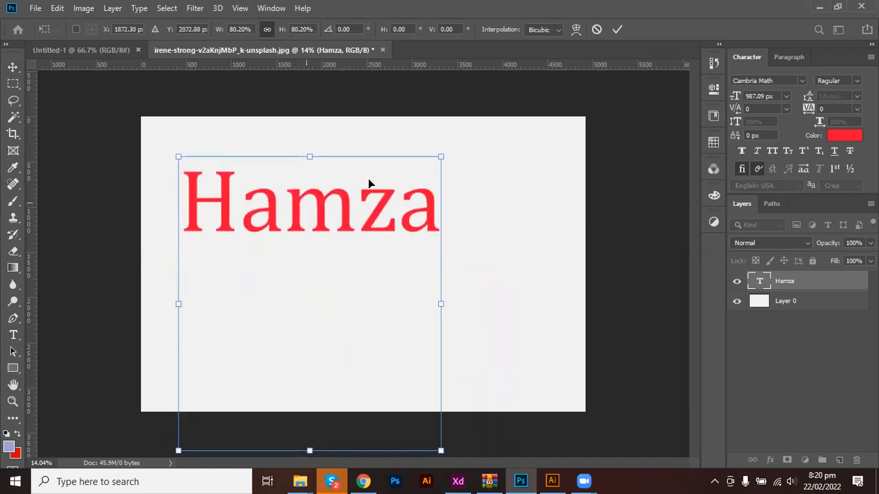
left_click(617, 29)
Set all of the name text to 500 px with automatic leading.
double_click(328, 234)
left_click(326, 321)
key("End")
key("ctrl+a")
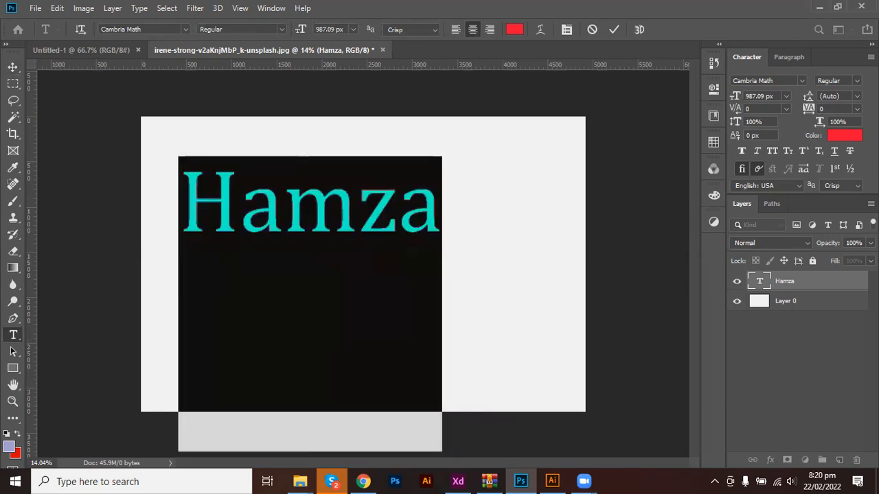
left_click(857, 97)
left_click(853, 109)
left_click_drag(774, 96, 721, 99)
type("500")
key("Return")
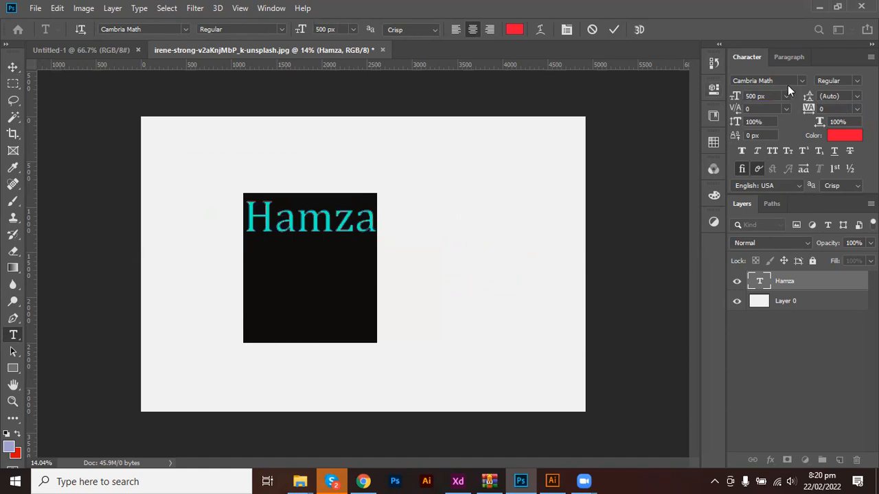
left_click(614, 30)
Reopen the name text for editing with the cursor at its end.
key("v")
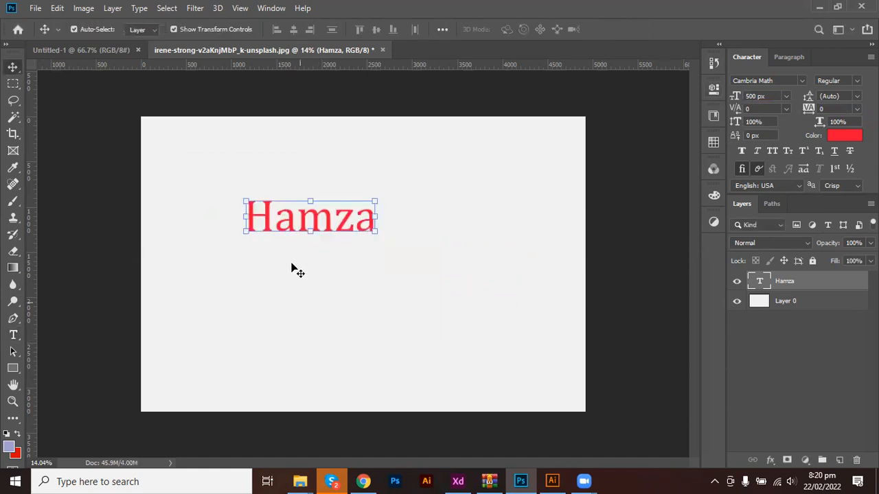
double_click(343, 217)
left_click(376, 218)
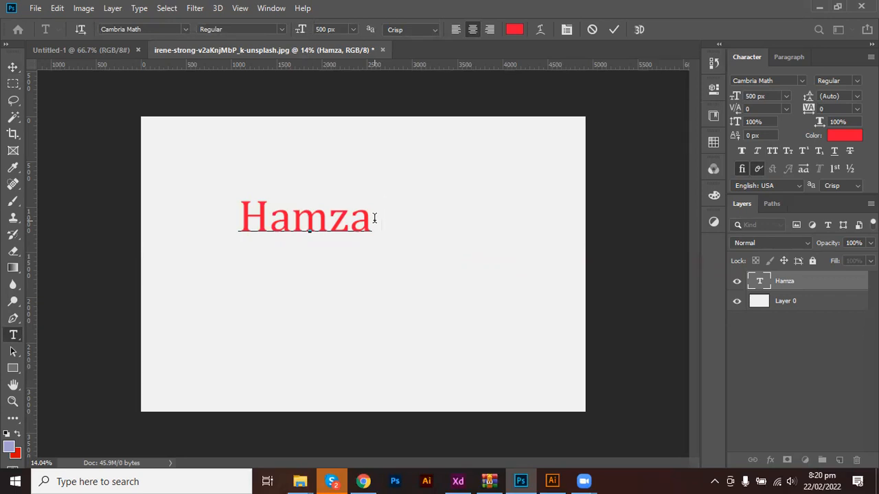
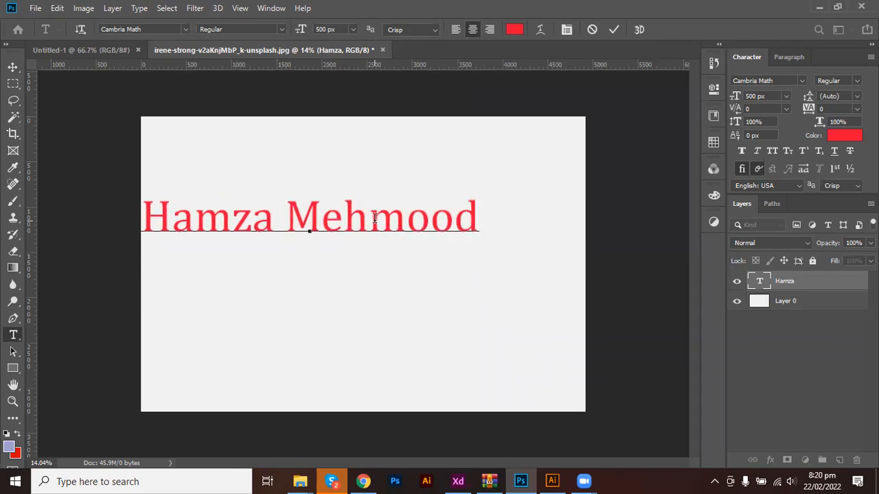
Append the surname, nudge the text right, and set it in Small Caps.
key("ctrl+Return")
left_click_drag(335, 218, 377, 221)
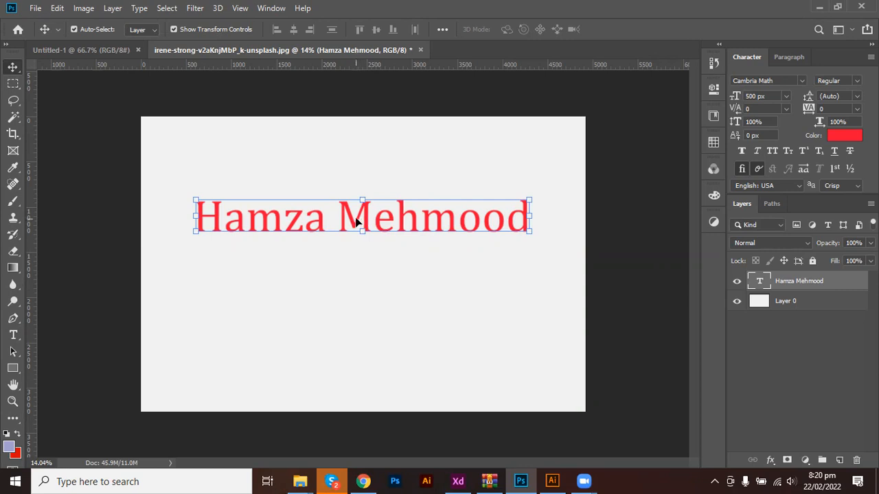
left_click(792, 153)
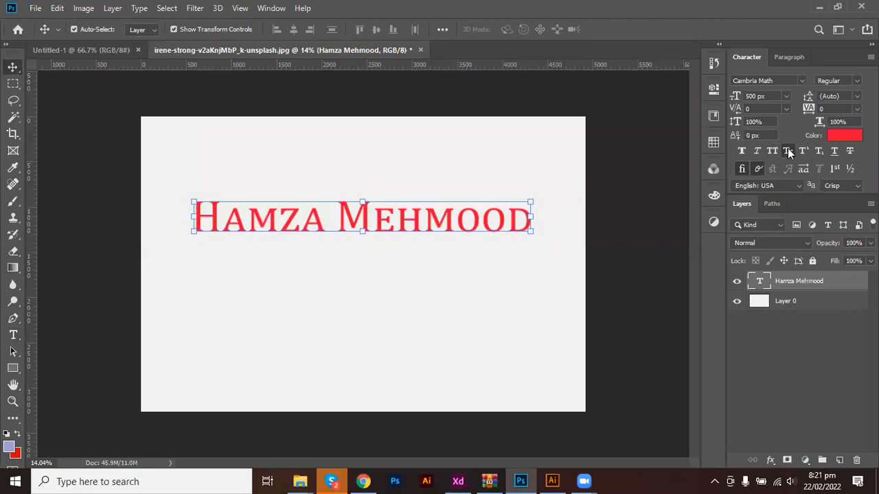
Duplicate the name text below itself and turn off Small Caps on both layers.
left_click_drag(390, 217, 393, 279)
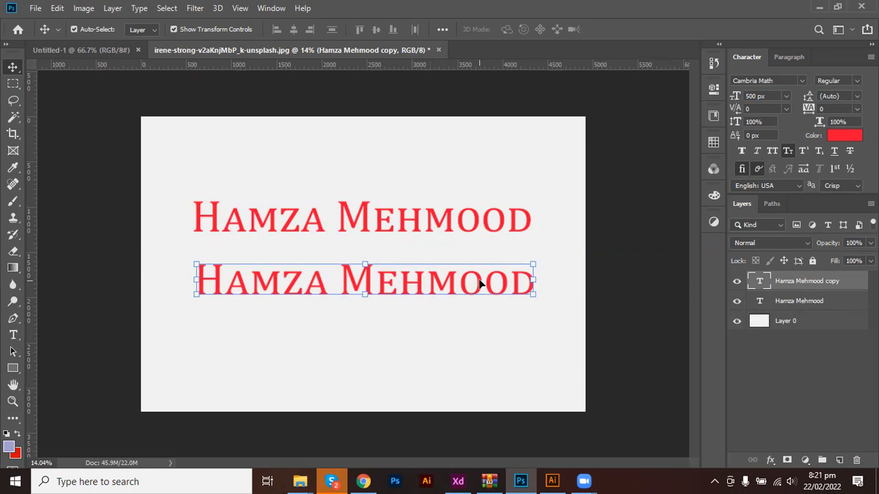
left_click(787, 151)
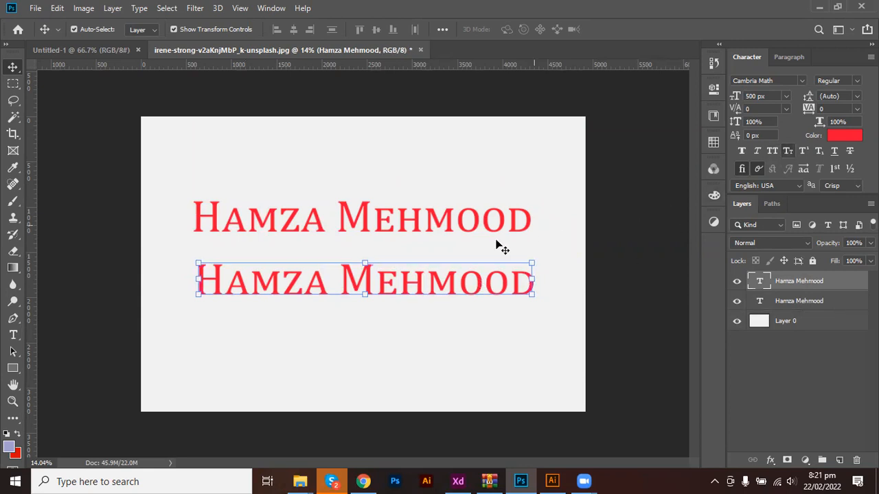
left_click(427, 232)
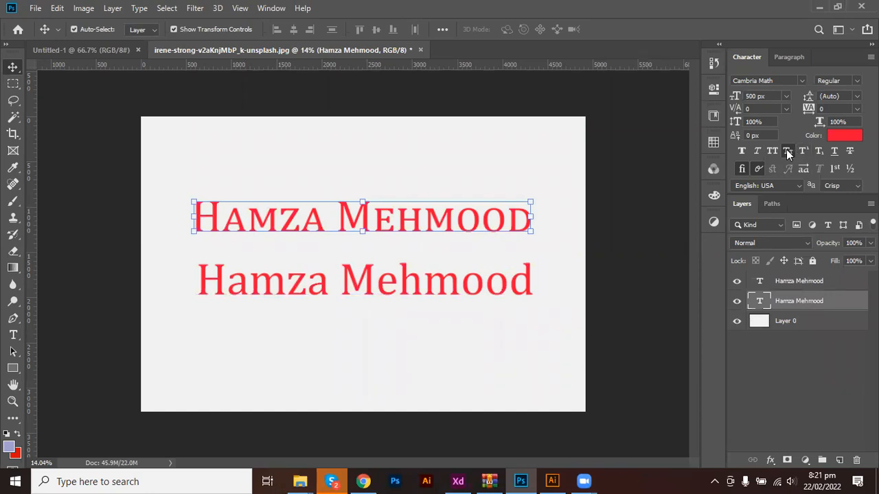
left_click(787, 151)
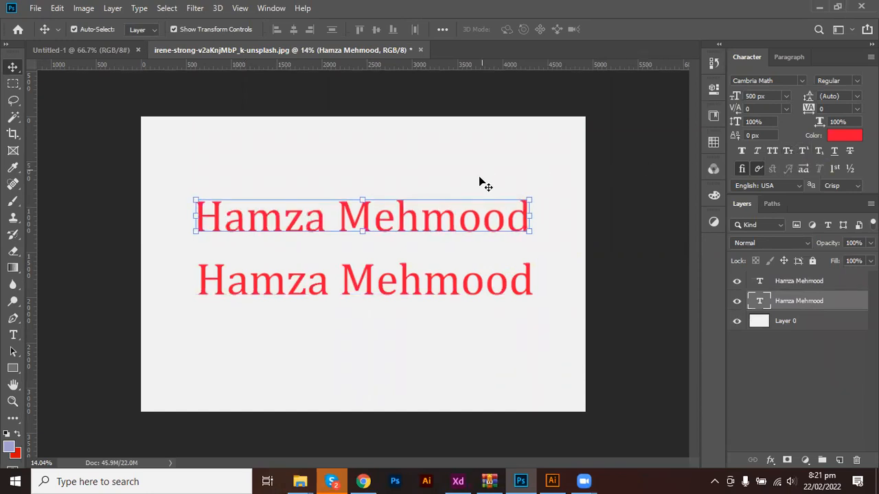
Retype the lower copy as 'X2', then change it to '1st' and commit.
double_click(375, 282)
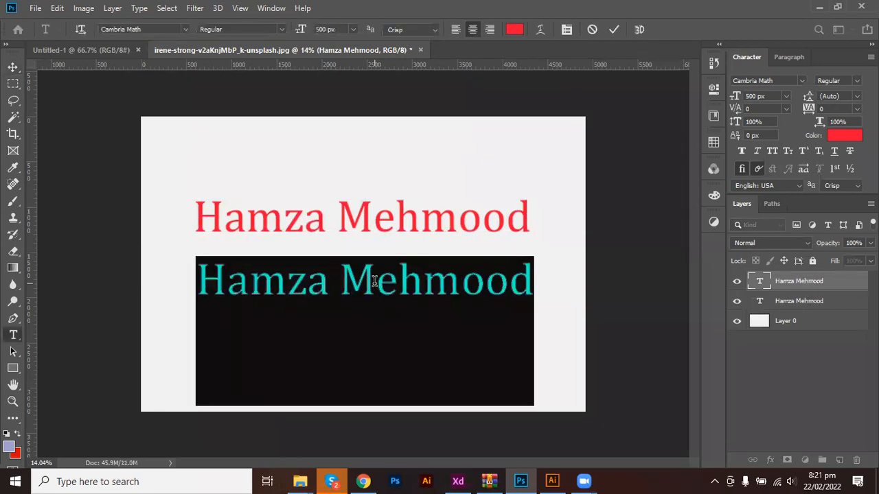
type("X")
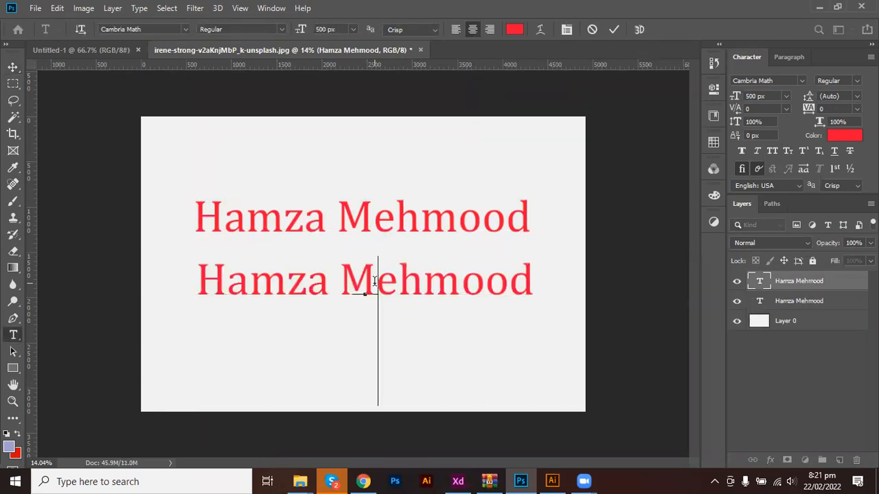
type("2")
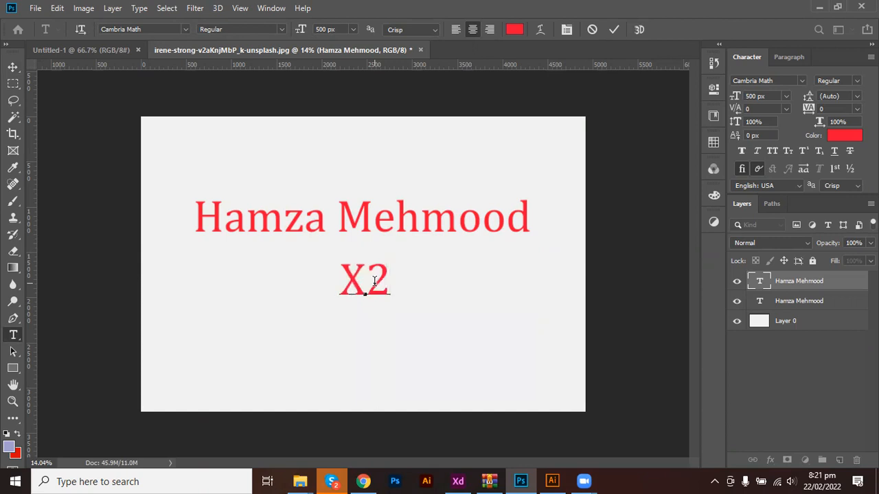
key("ctrl+Return")
key("v")
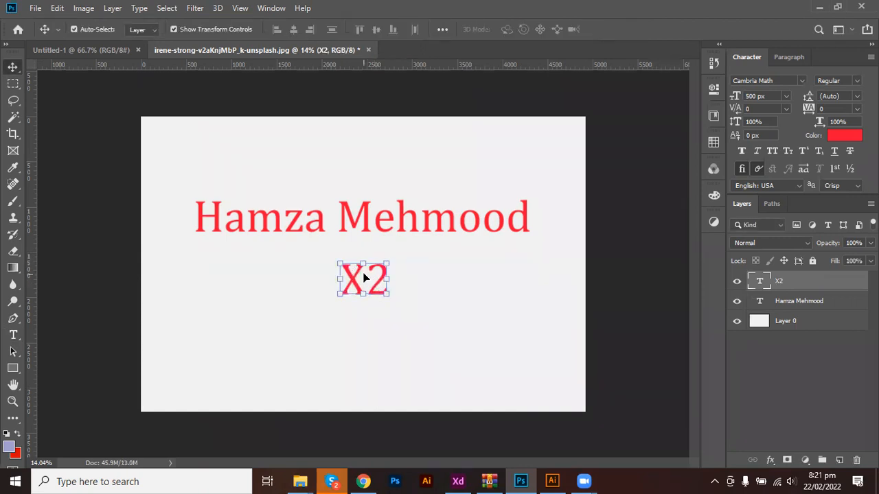
double_click(364, 273)
left_click(365, 273)
key("BackSpace")
key("Delete")
type("!")
key("BackSpace")
type("1st")
key("ctrl+Return")
key("v")
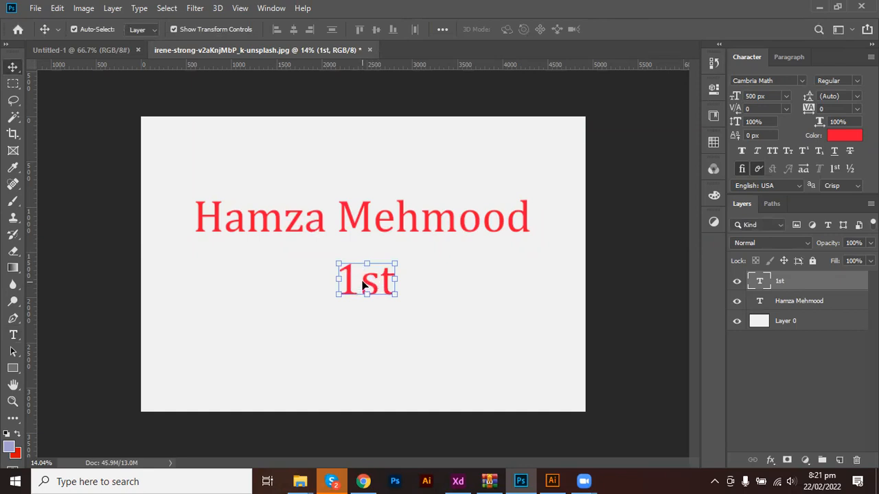
double_click(362, 281)
left_click_drag(360, 281, 388, 279)
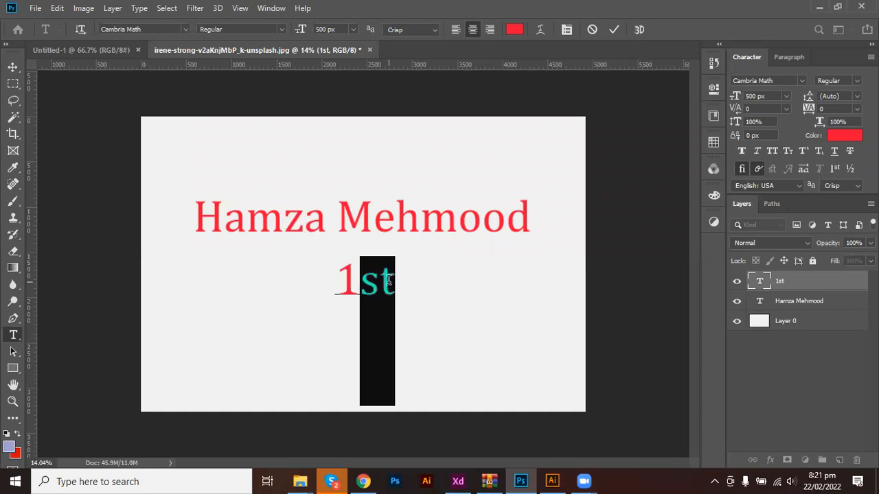
left_click(803, 151)
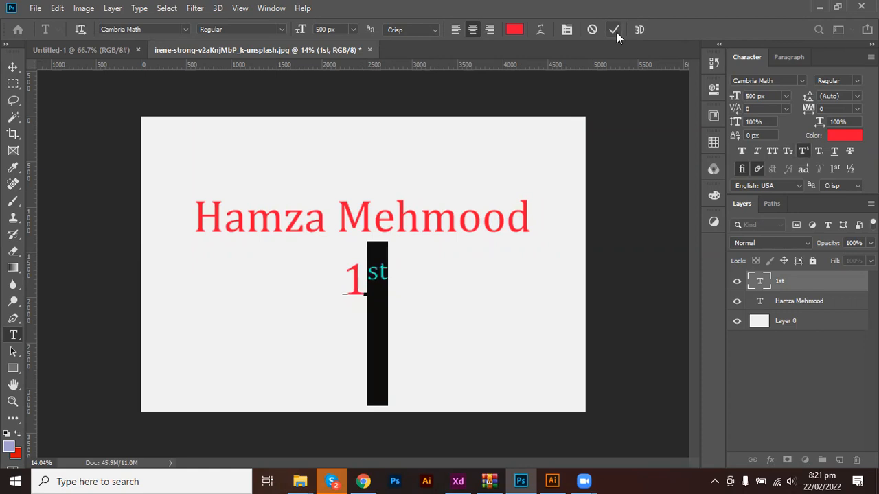
left_click(819, 151)
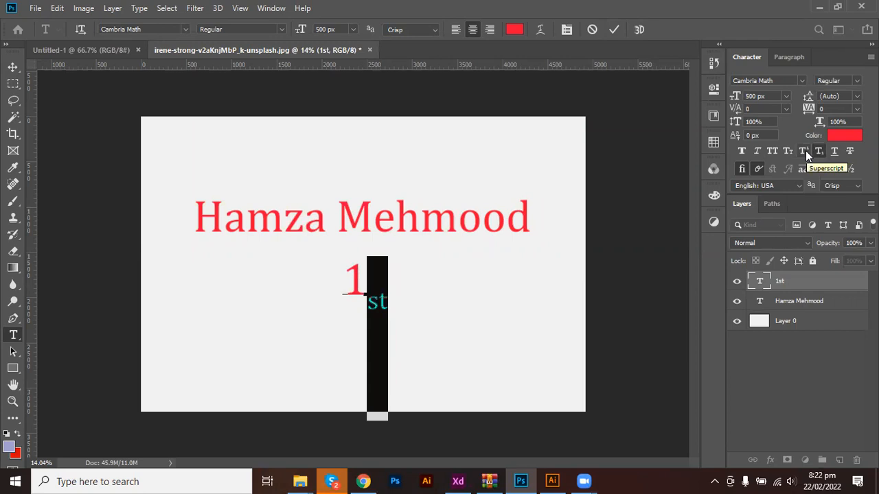
left_click(806, 150)
left_click(818, 151)
left_click(806, 149)
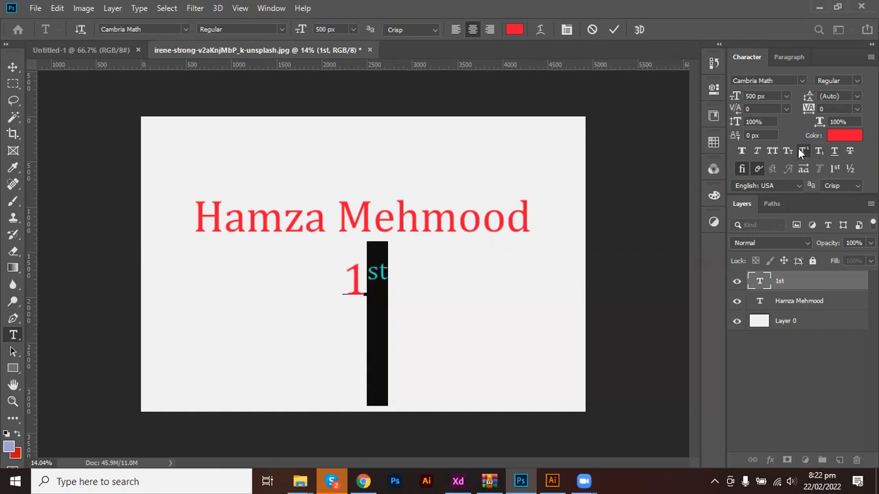
left_click(771, 152)
left_click(757, 151)
left_click(741, 152)
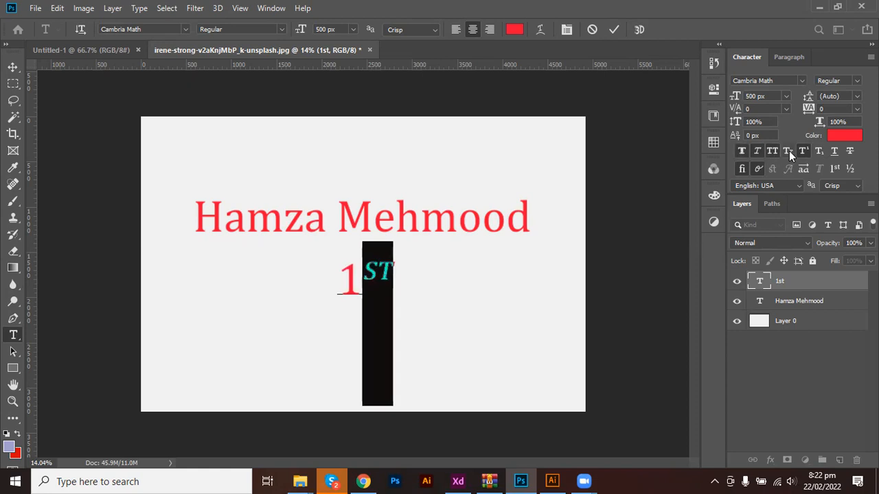
left_click(774, 152)
left_click(756, 152)
left_click(742, 151)
left_click(819, 151)
left_click(809, 150)
left_click(823, 148)
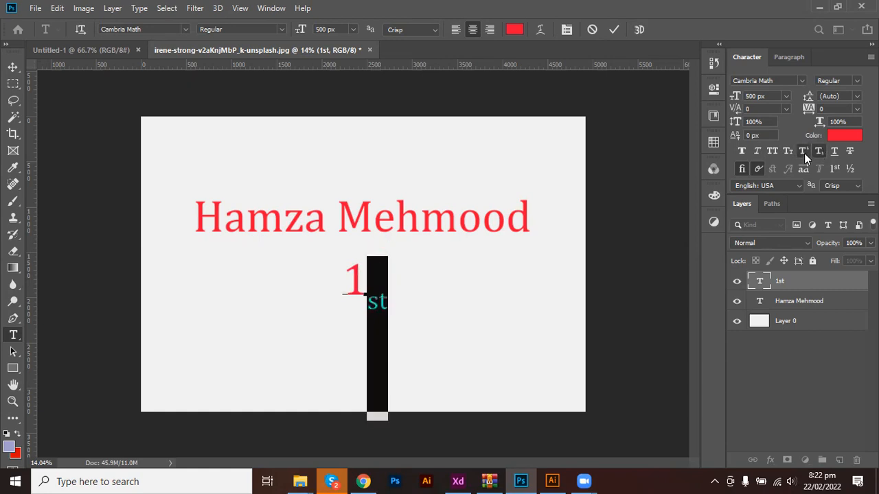
left_click(804, 153)
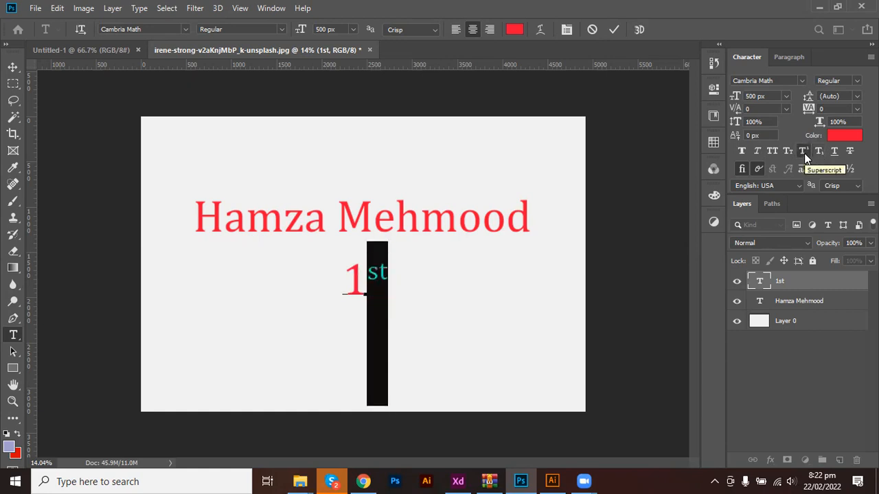
left_click(804, 152)
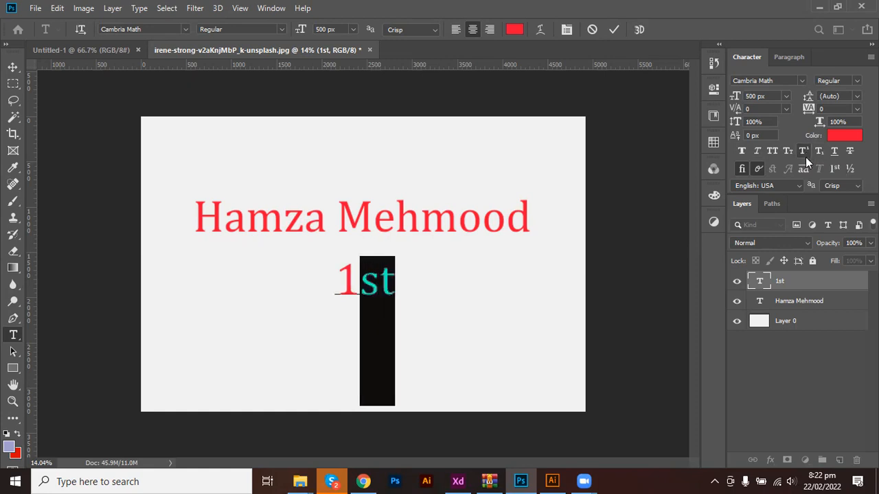
left_click(615, 30)
key("v")
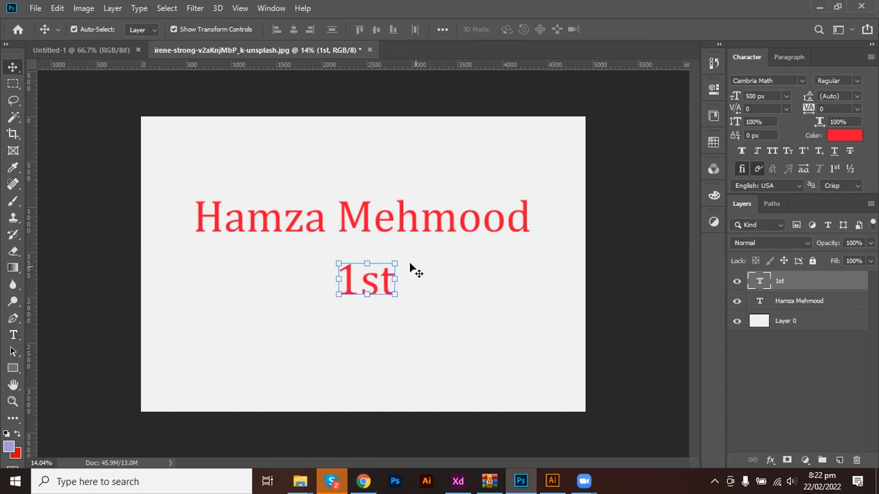
Underline the 1st text and open the Text Color picker at red f80e34.
left_click(834, 152)
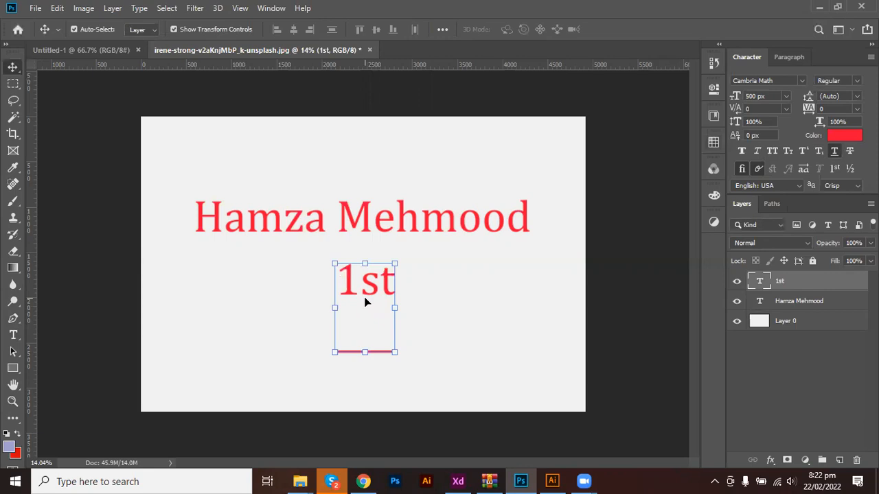
left_click(853, 136)
key("Escape")
left_click(842, 136)
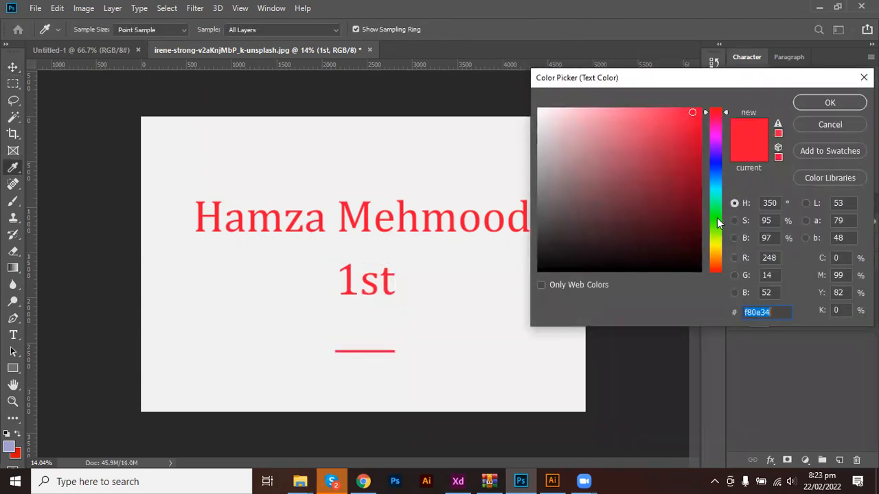
Recolour the 1st text dark green and remove its underline.
left_click(717, 218)
left_click(701, 139)
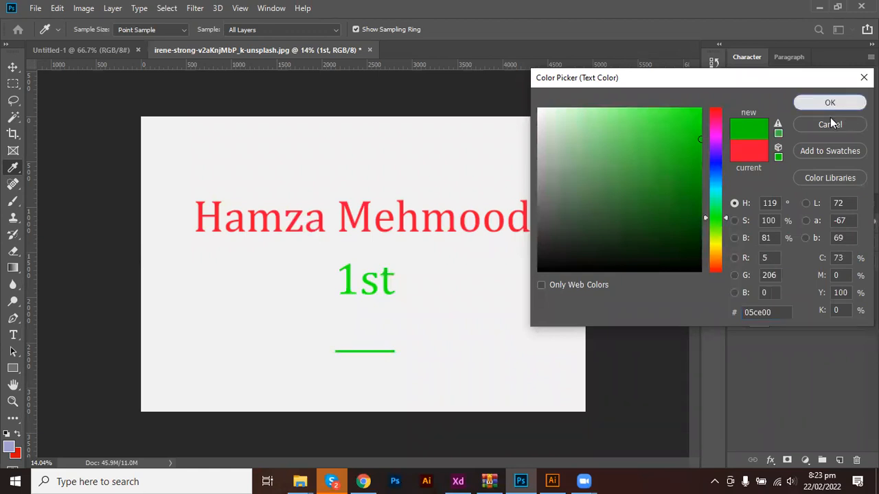
left_click(830, 102)
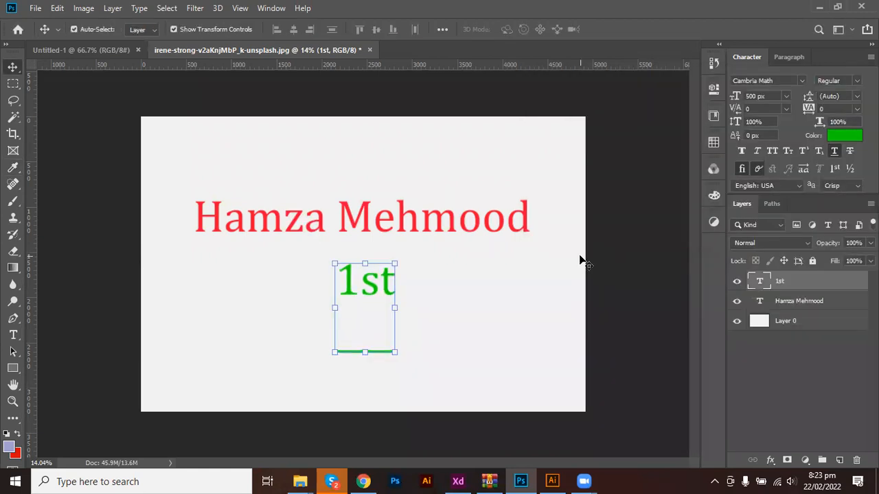
left_click(835, 151)
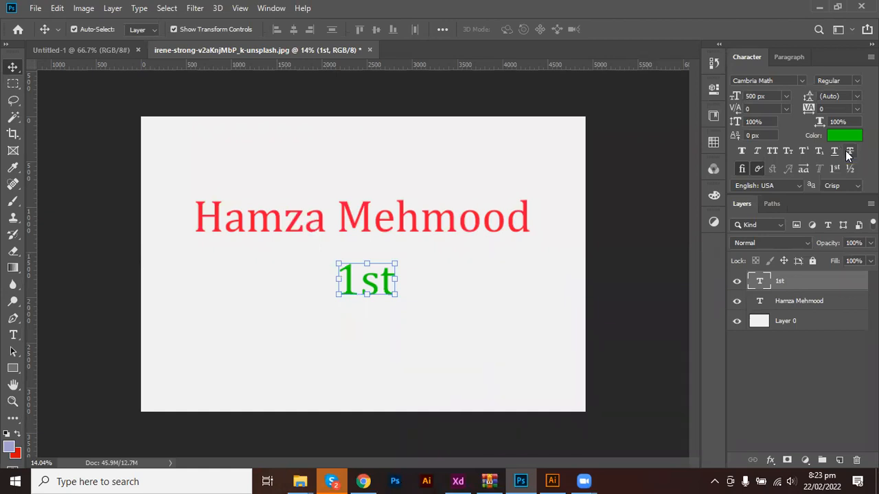
Strike through 1st, set its colour to 000000 black, then remove the strikethrough.
left_click(849, 153)
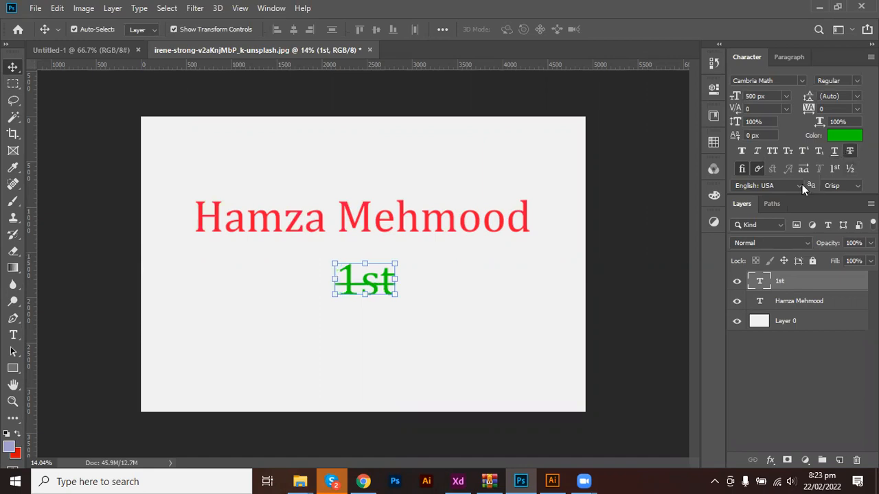
left_click(845, 137)
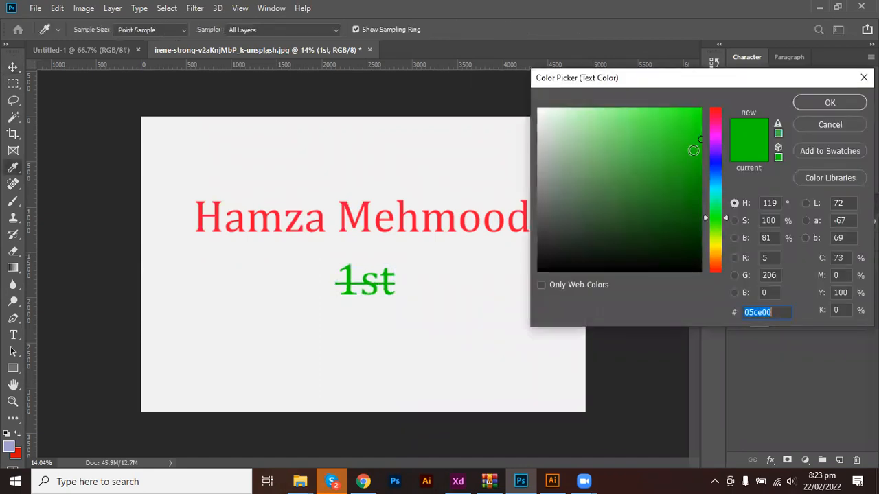
type("000000")
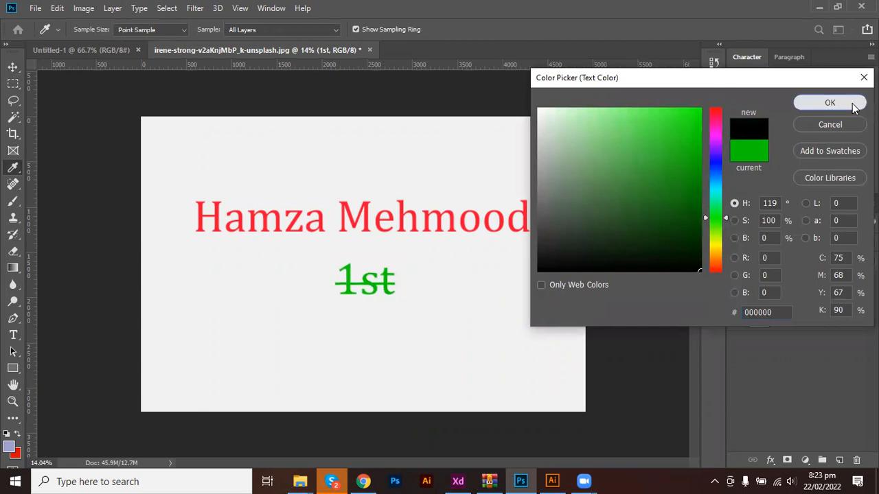
left_click(802, 102)
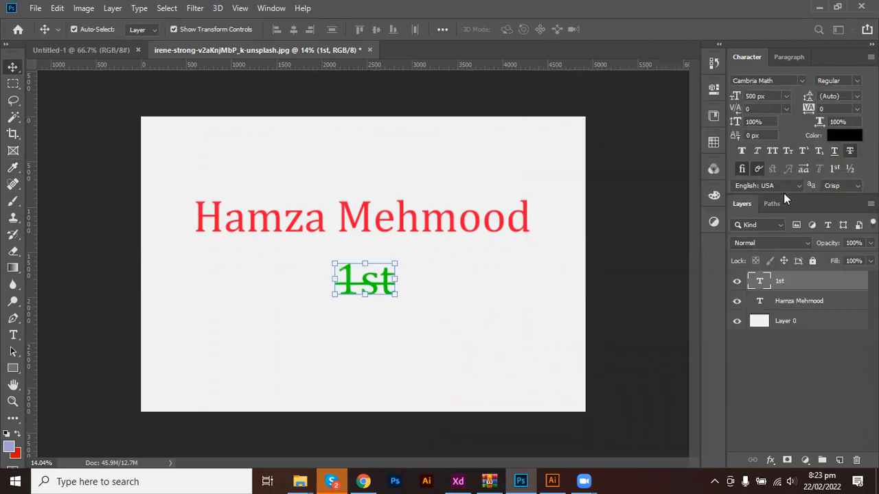
left_click(852, 153)
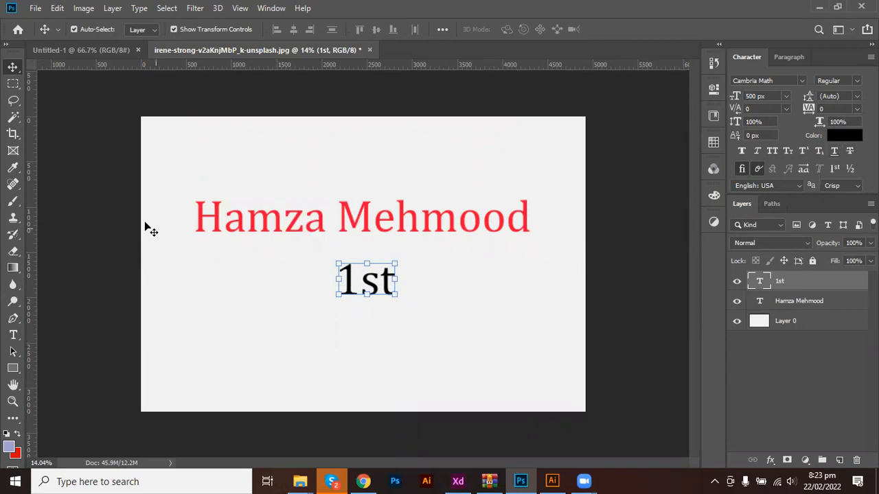
Draw a straight line across the 1st text with the Line Tool and fill it red.
left_click(12, 368)
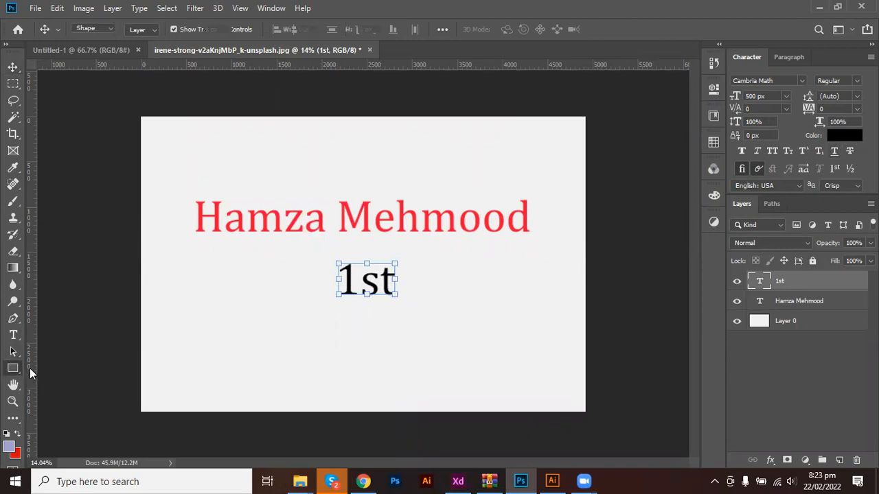
left_click(63, 417)
left_click_drag(324, 284, 408, 283)
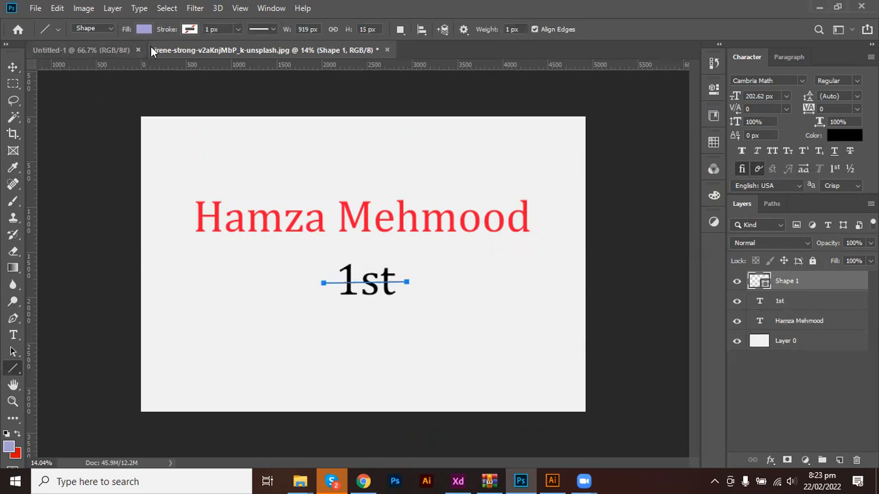
left_click(144, 29)
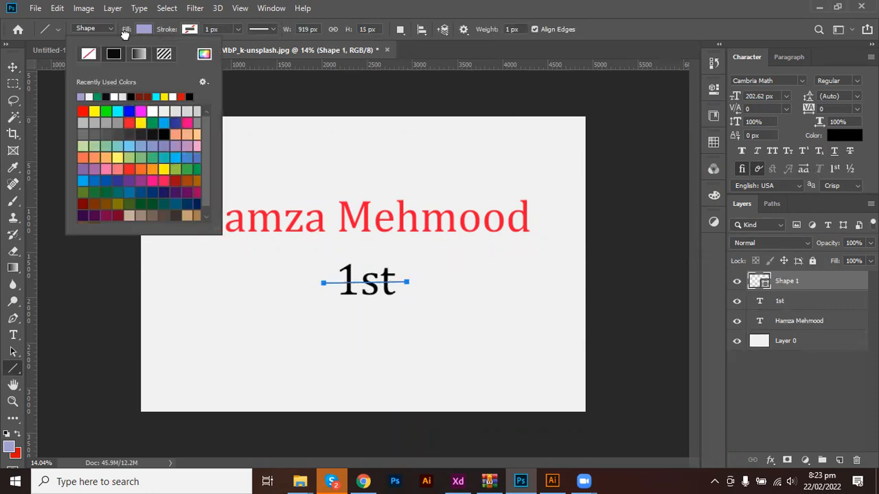
left_click(129, 122)
left_click(216, 26)
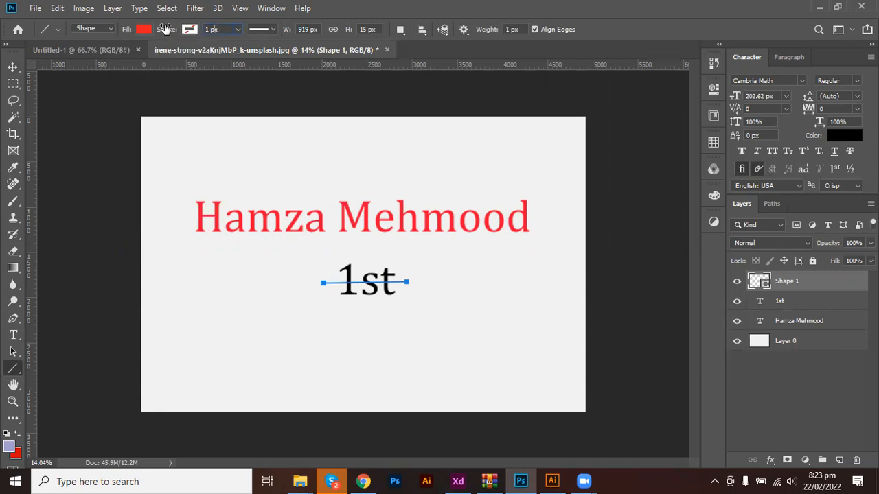
Give the line a red stroke 24 px wide.
left_click(189, 30)
left_click(128, 111)
left_click(223, 31)
scroll(226, 31, "up", 1)
scroll(224, 30, "up", 2)
key("Return")
With the Move tool, select the background layer, then the Shape 1 line.
key("v")
left_click(412, 309)
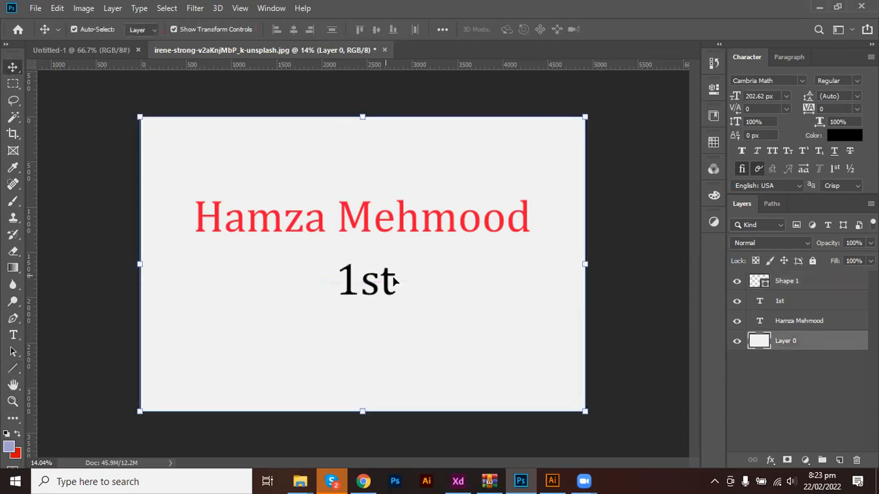
scroll(401, 285, "up", 3)
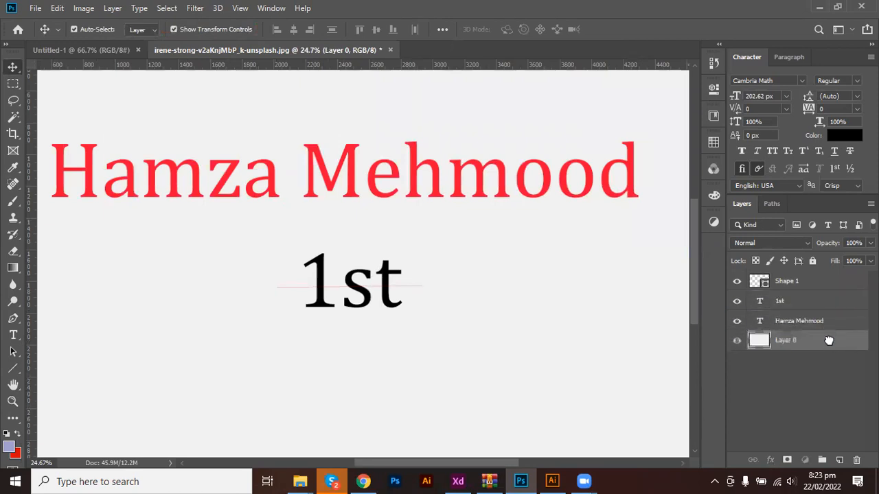
left_click(408, 284)
scroll(356, 318, "up", 6)
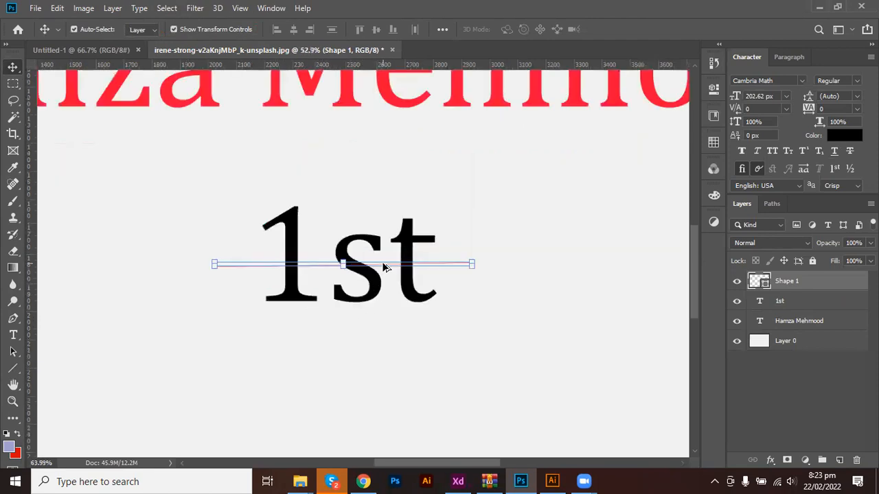
scroll(341, 265, "down", 6)
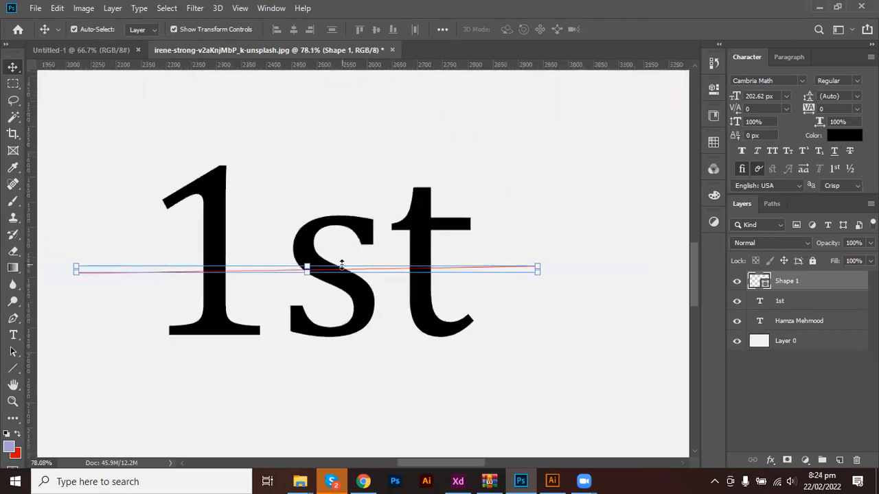
key("u")
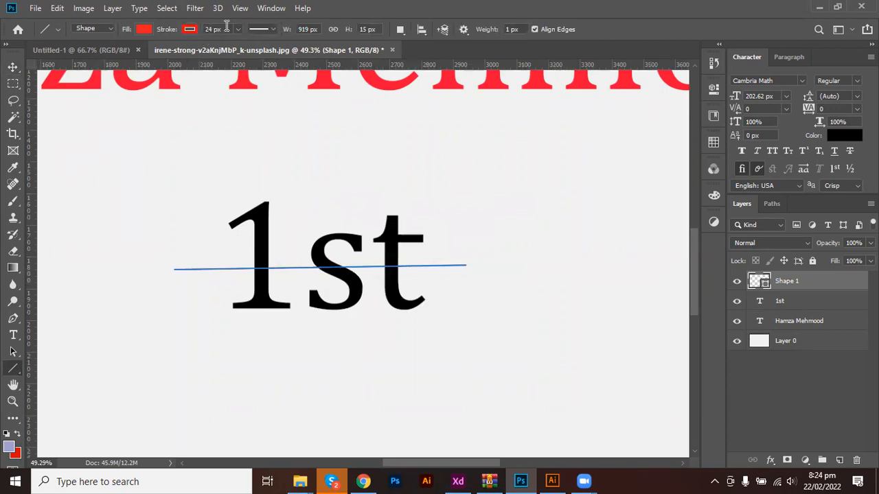
Set the line's stroke width to 200 px and remove its fill.
left_click(189, 30)
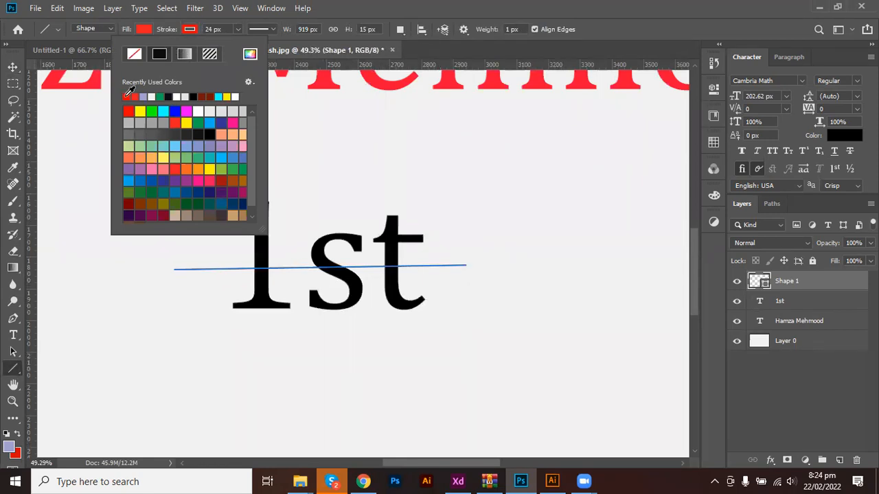
left_click(215, 29)
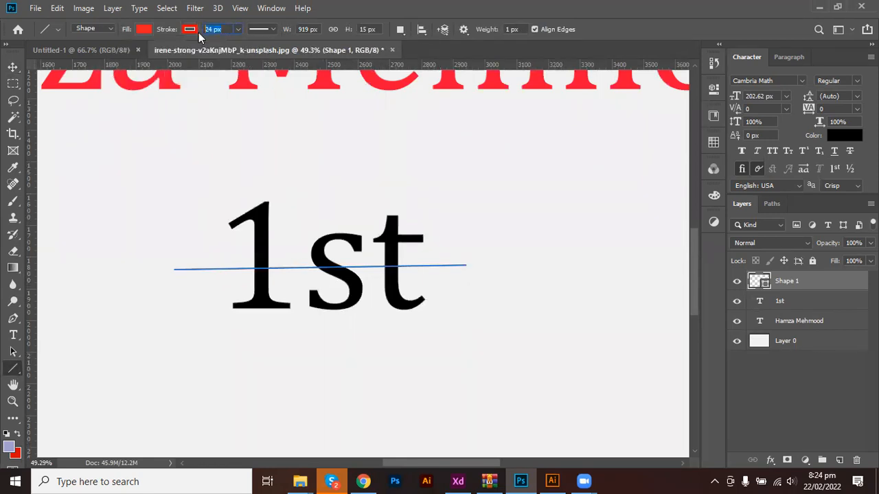
type("200")
key("Return")
left_click(143, 30)
left_click(89, 55)
left_click(139, 8)
left_click(260, 27)
Centre-align the line's stroke and reduce its width to 50 px.
left_click(259, 28)
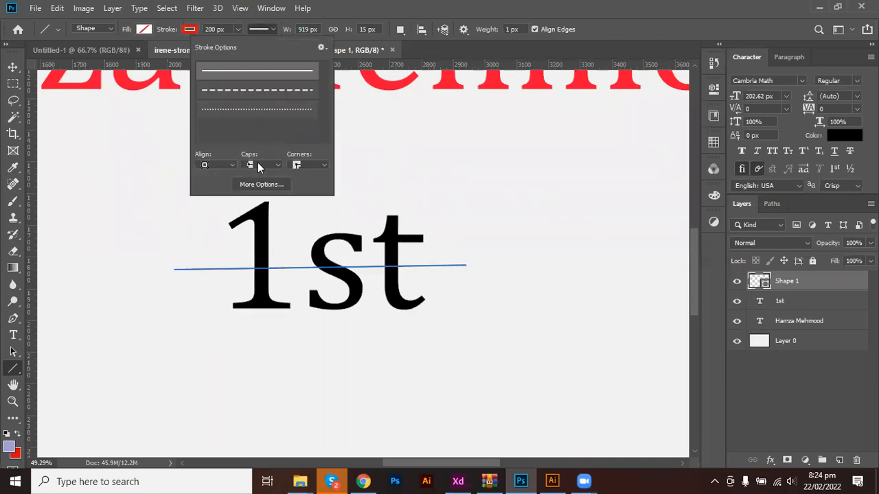
left_click(220, 168)
left_click(212, 181)
left_click(214, 28)
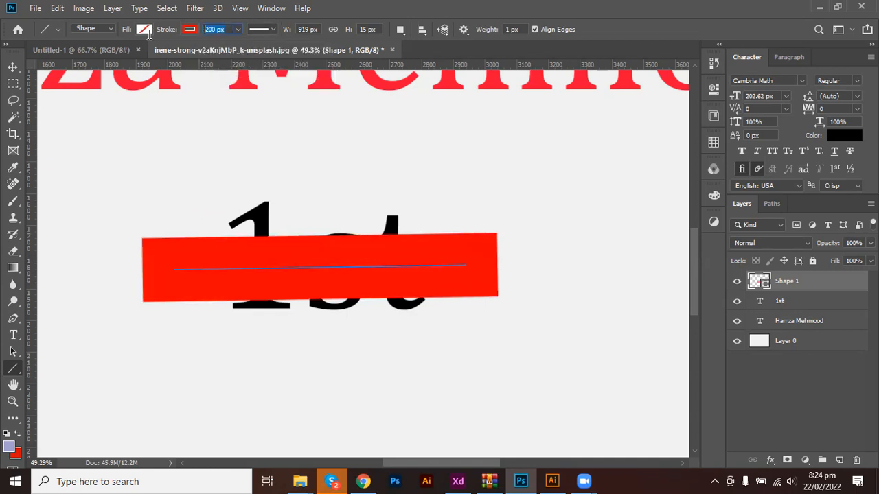
type("50")
key("Return")
Switch to the Move tool, select the background layer and zoom out.
key("v")
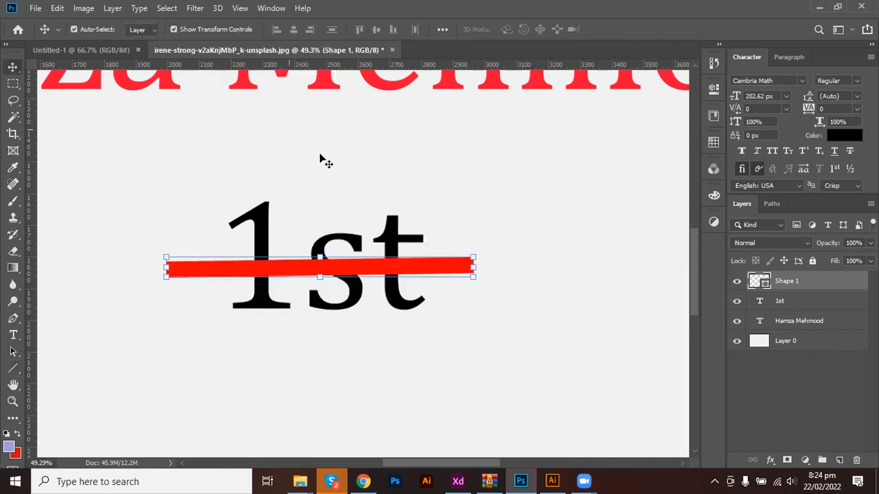
left_click(317, 199)
scroll(307, 203, "down", 3)
scroll(307, 204, "down", 2)
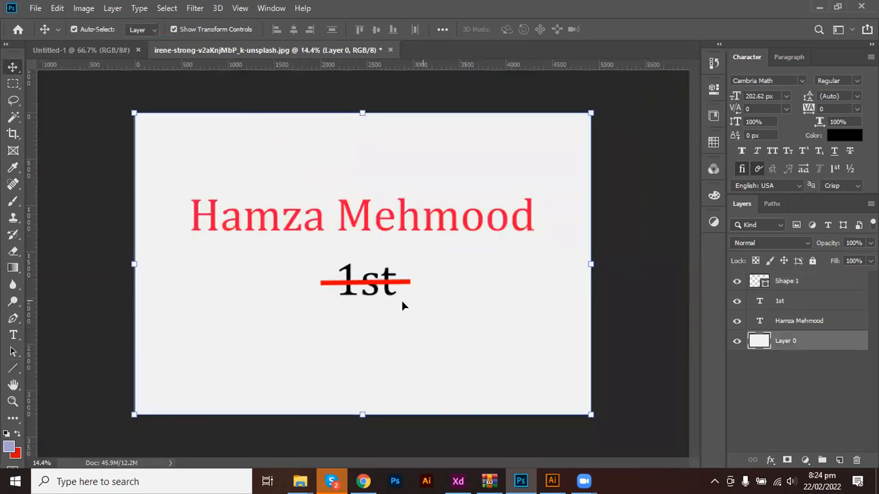
Undo an accidental move of Layer 0 and lock it.
left_click_drag(305, 267, 409, 310)
key("ctrl+z")
left_click(812, 261)
Delete the 1st text, its red bar and the name heading layers.
left_click_drag(278, 258, 455, 324)
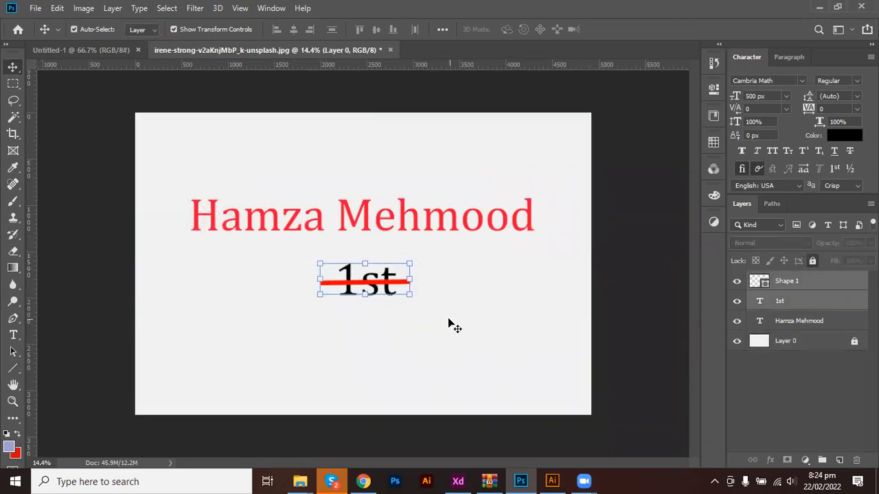
key("Delete")
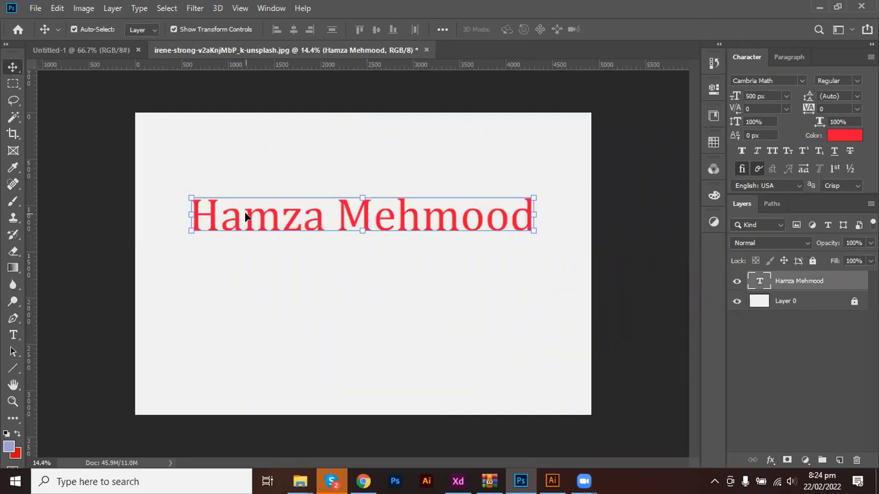
key("Delete")
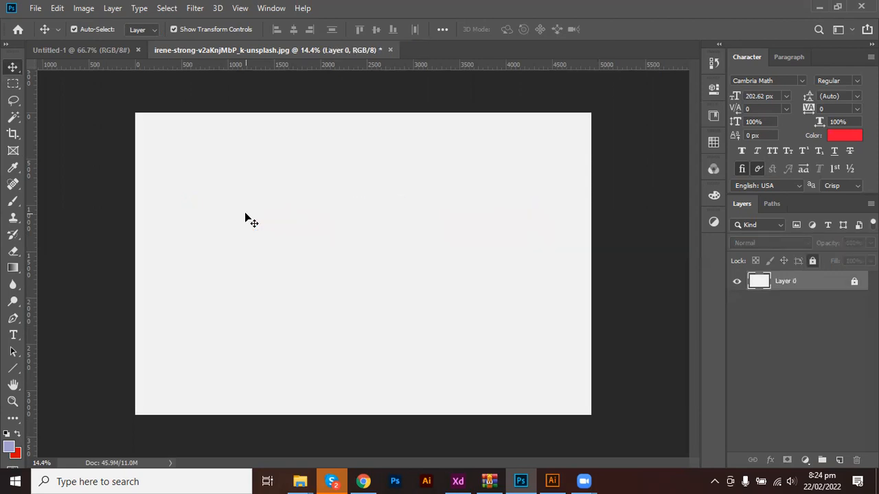
key("t")
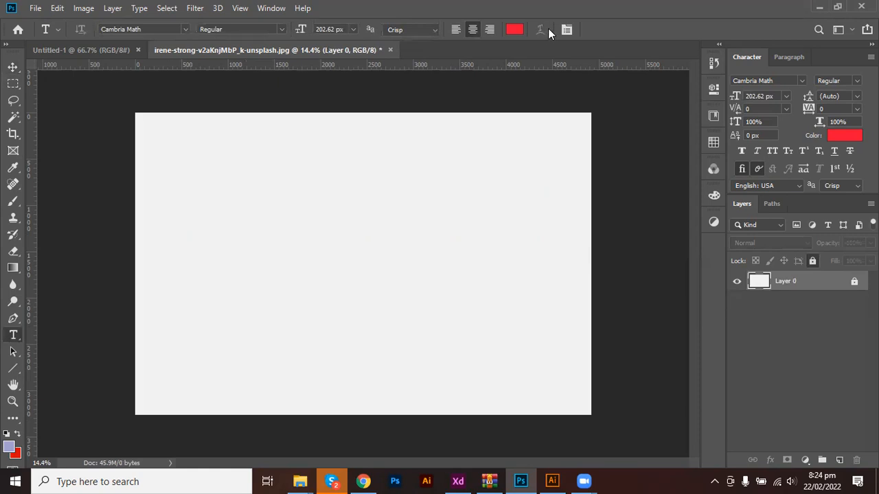
Start a text layer on the canvas and set its font to Poppins Medium.
left_click(298, 273)
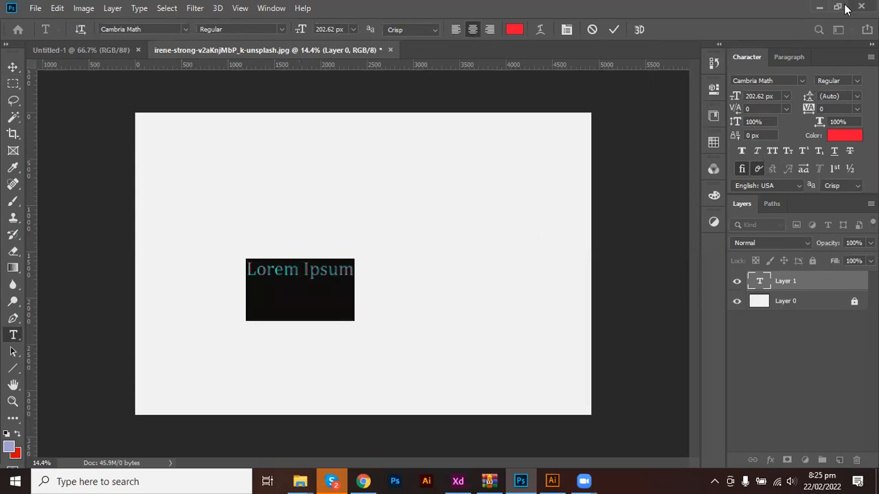
left_click(788, 79)
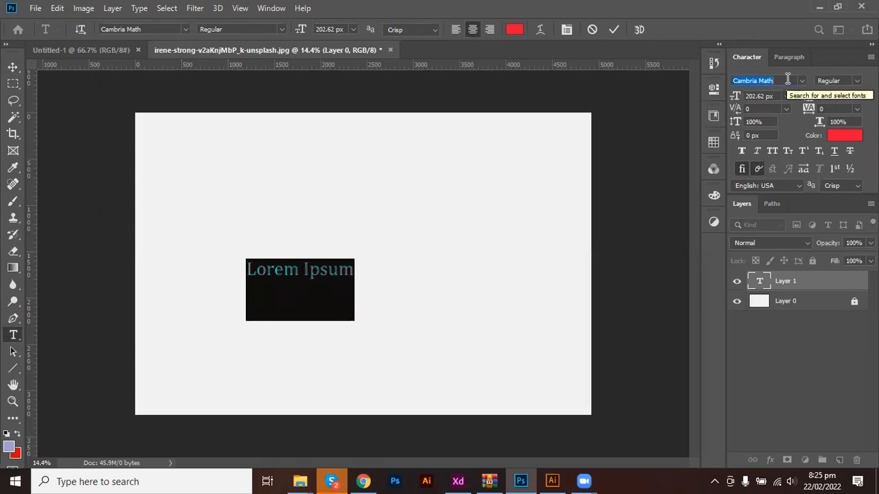
type("pop")
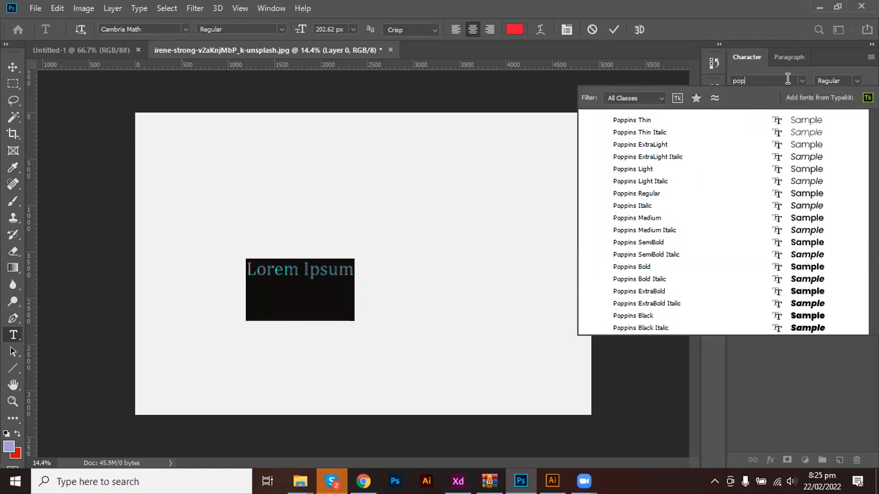
left_click(640, 219)
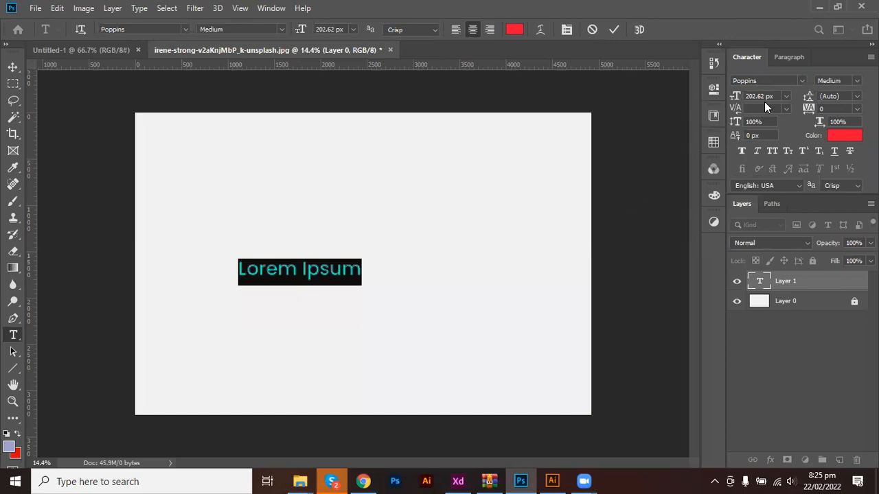
Set the font size to 300 px, commit, then select all the Lorem Ipsum text.
left_click_drag(775, 96, 721, 102)
type("3000")
key("BackSpace")
key("Return")
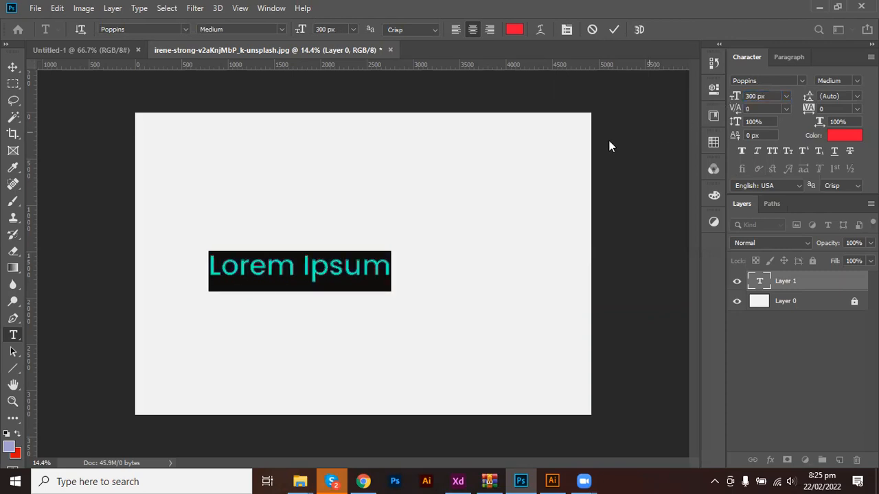
left_click(616, 30)
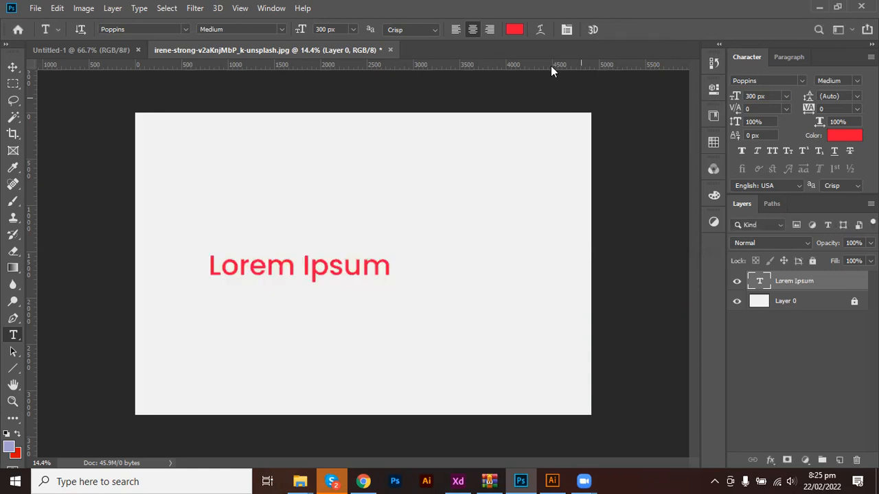
left_click(314, 263)
key("ctrl+a")
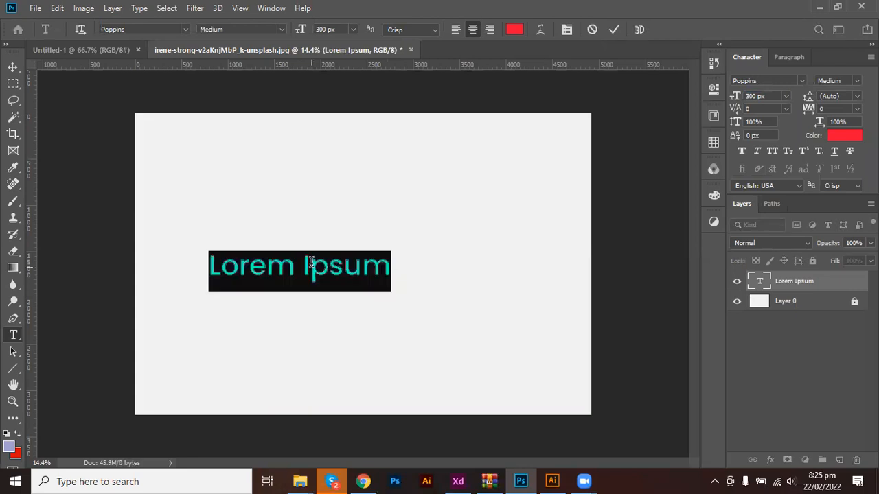
left_click(540, 30)
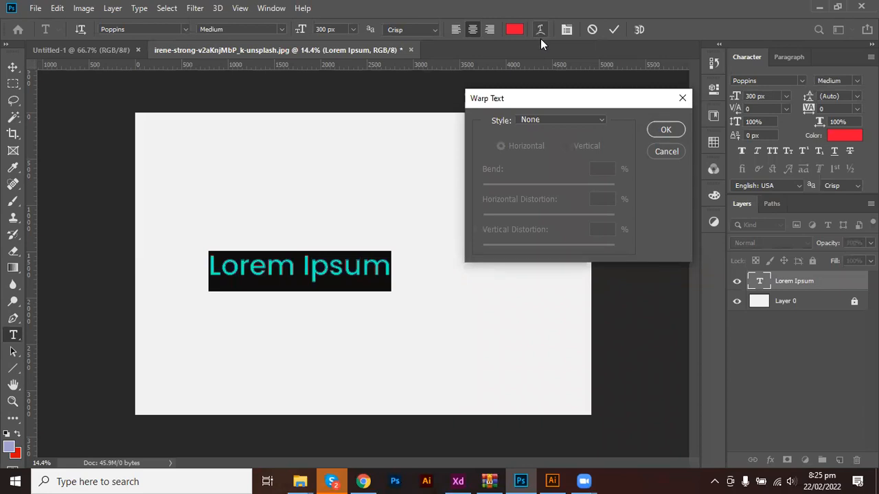
left_click(564, 120)
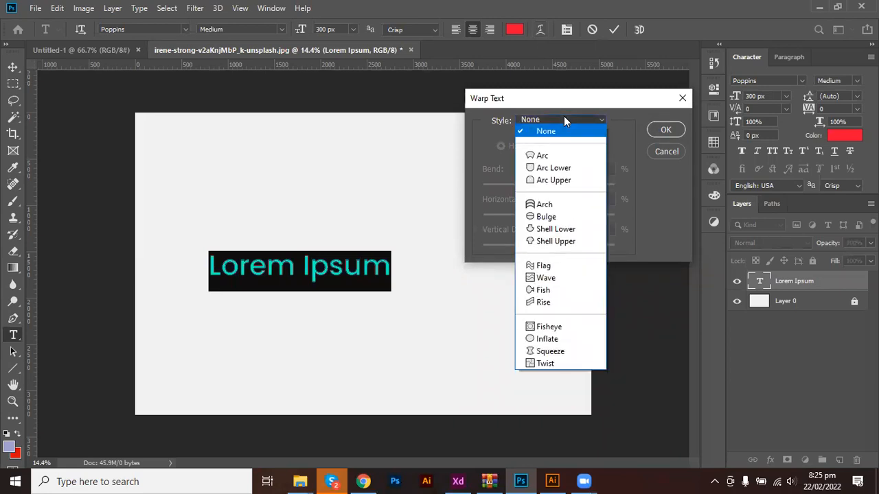
left_click(557, 157)
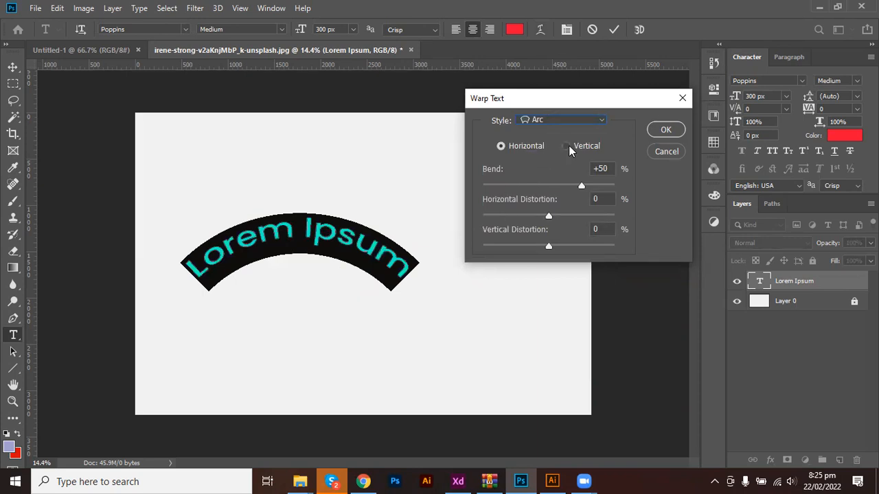
left_click(565, 146)
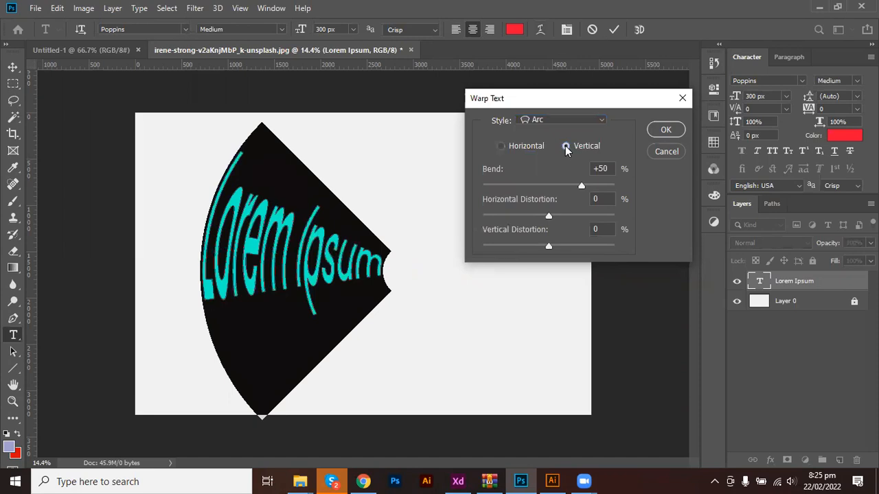
left_click(501, 147)
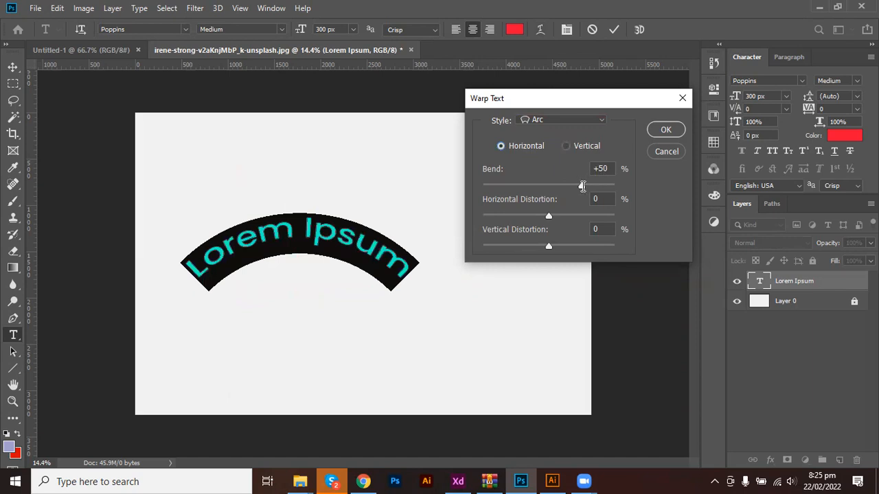
left_click_drag(582, 186, 614, 190)
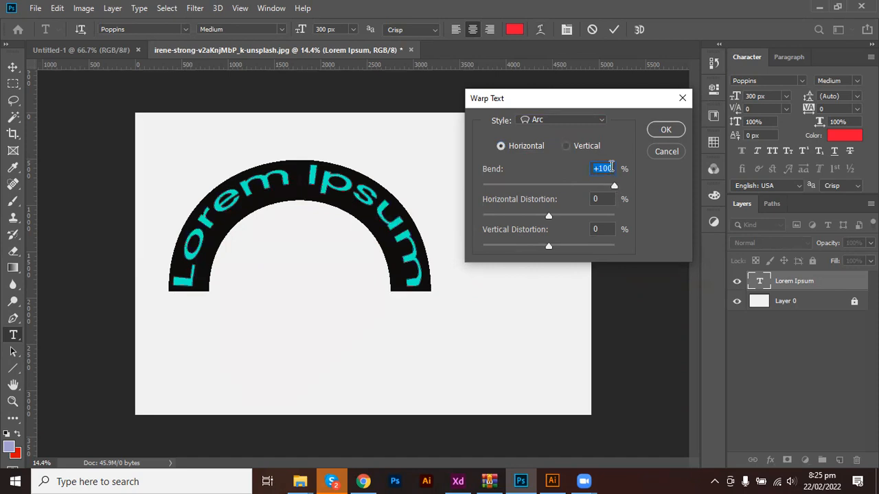
type("50")
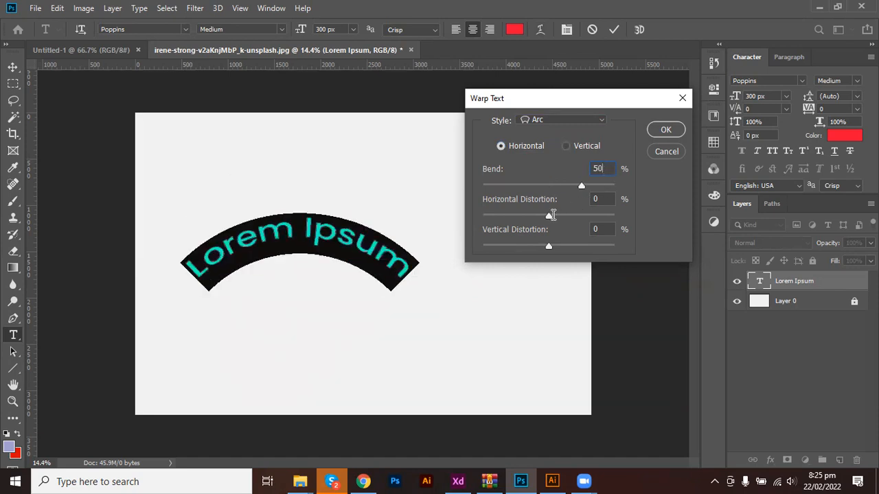
left_click_drag(550, 216, 594, 219)
left_click_drag(608, 217, 609, 219)
left_click_drag(547, 249, 516, 246)
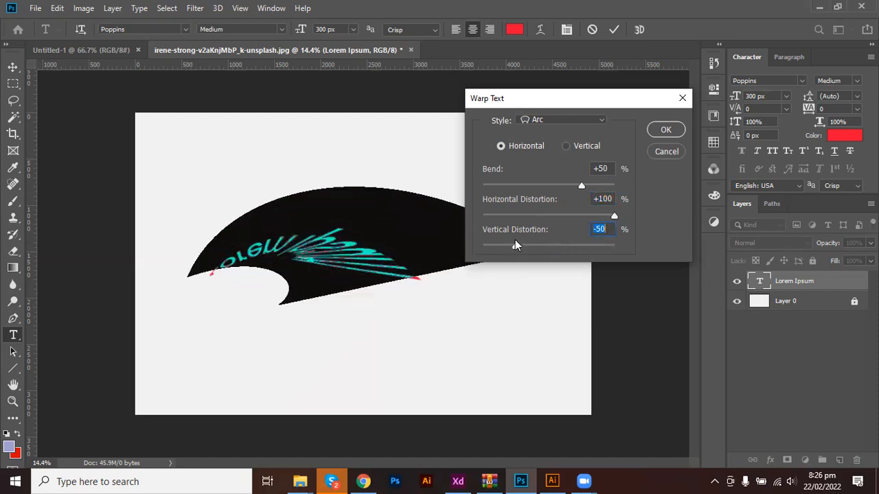
type("0")
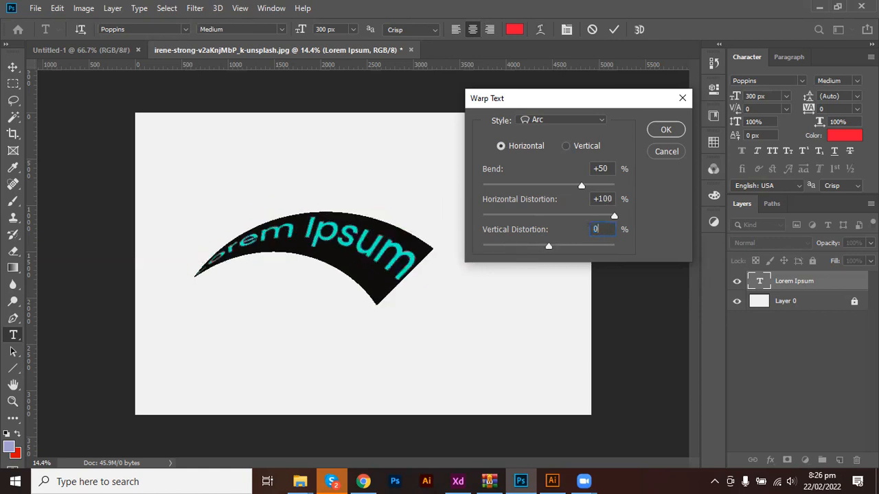
double_click(602, 199)
type("0")
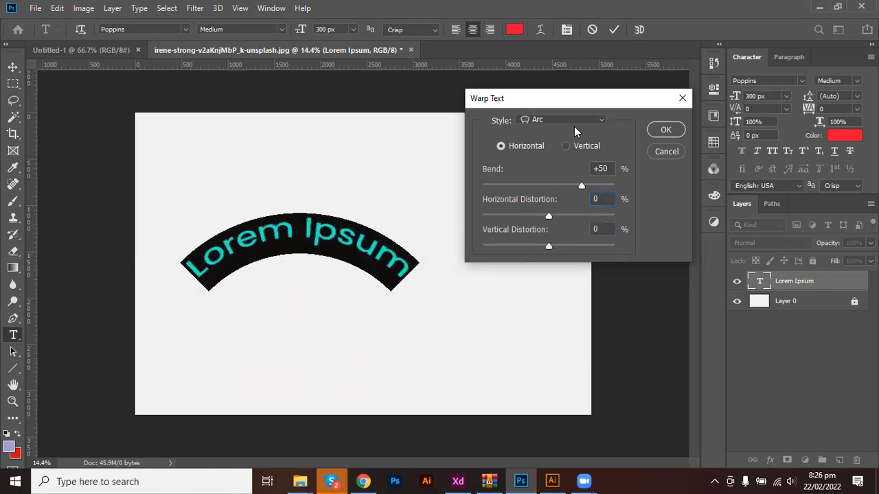
left_click(572, 119)
left_click(565, 167)
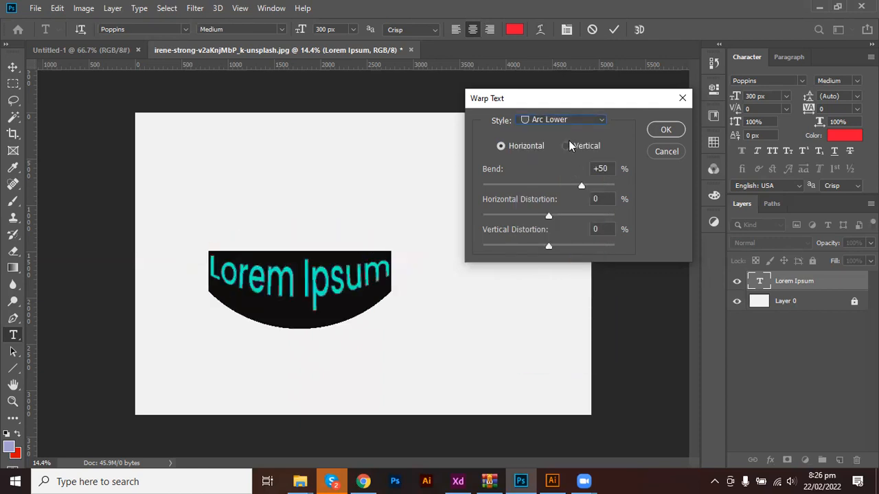
left_click(574, 120)
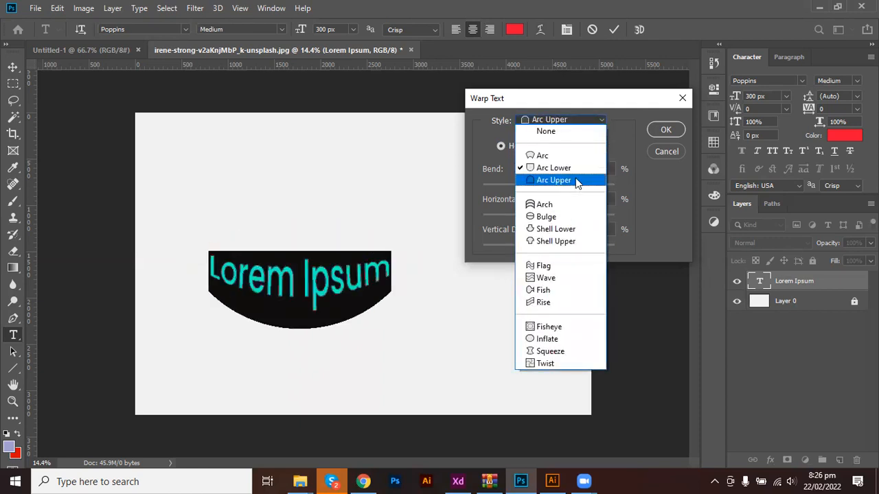
left_click(576, 181)
left_click(582, 123)
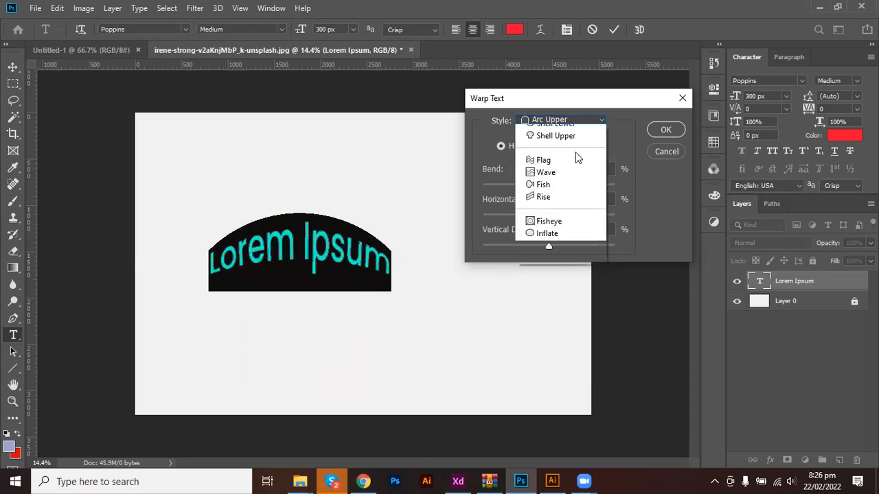
left_click(560, 287)
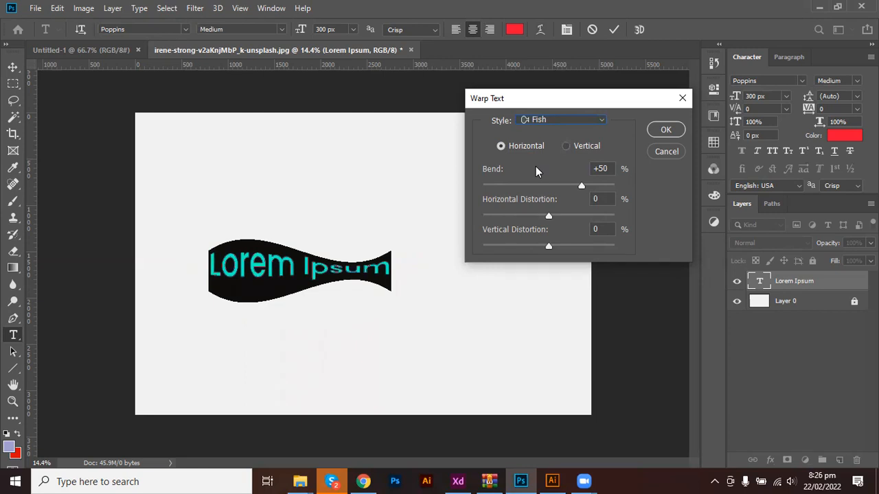
left_click(666, 152)
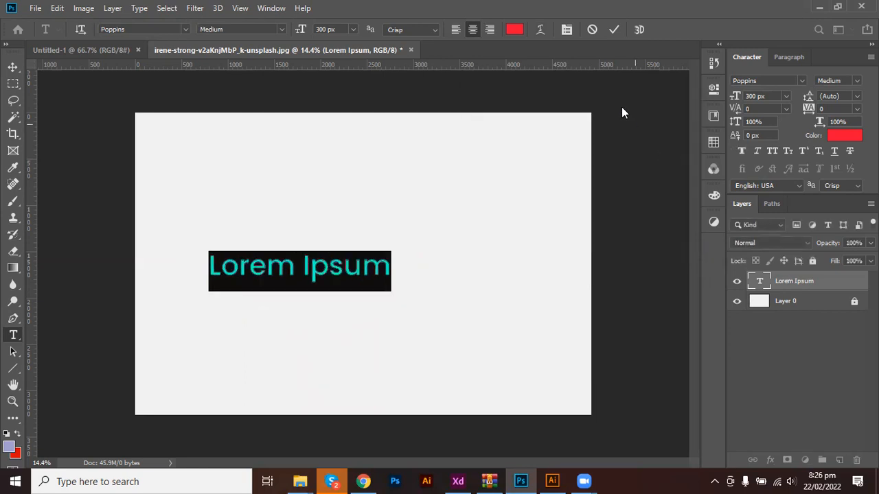
Commit the red Poppins 'Lorem Ipsum' text edit and switch to the Move tool (V).
left_click(594, 30)
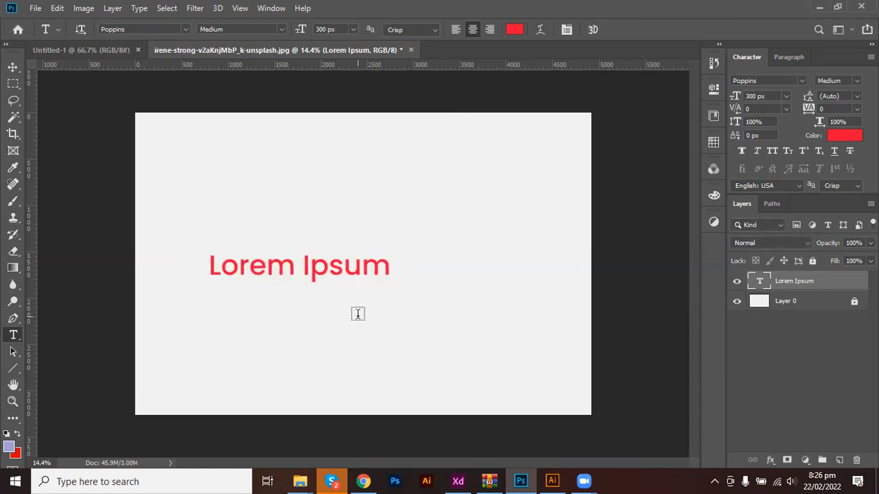
key("v")
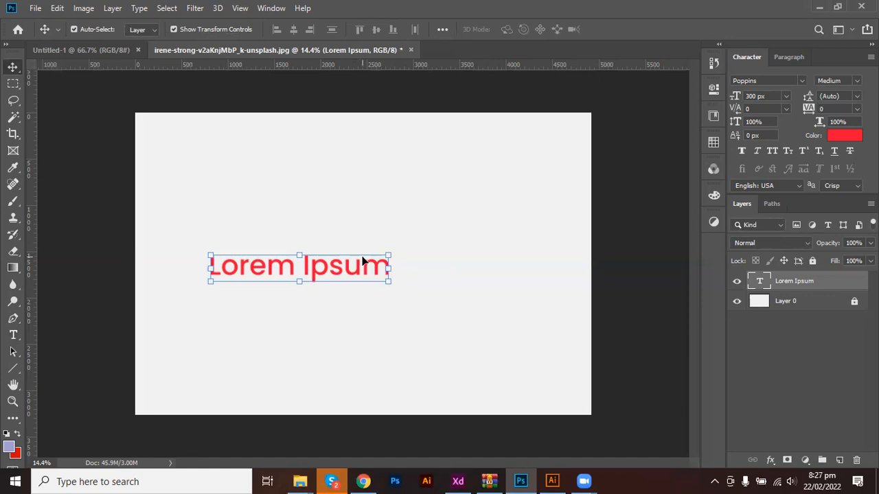
Move Lorem Ipsum up and right, then start and discard a new horizontal text layer.
left_click_drag(281, 260, 299, 221)
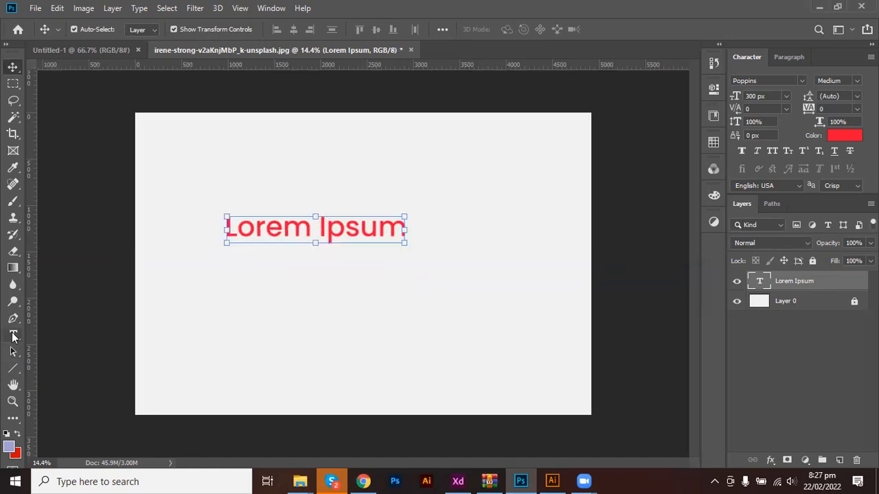
left_click(13, 335)
left_click(299, 296)
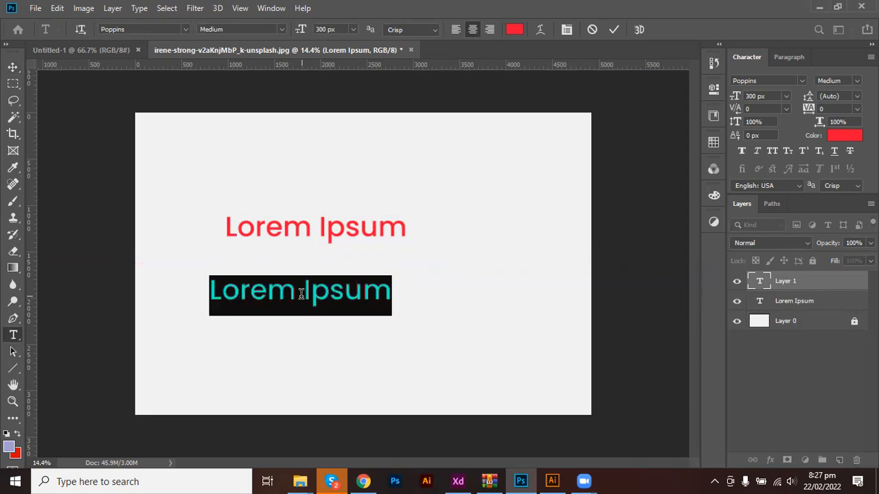
left_click(592, 30)
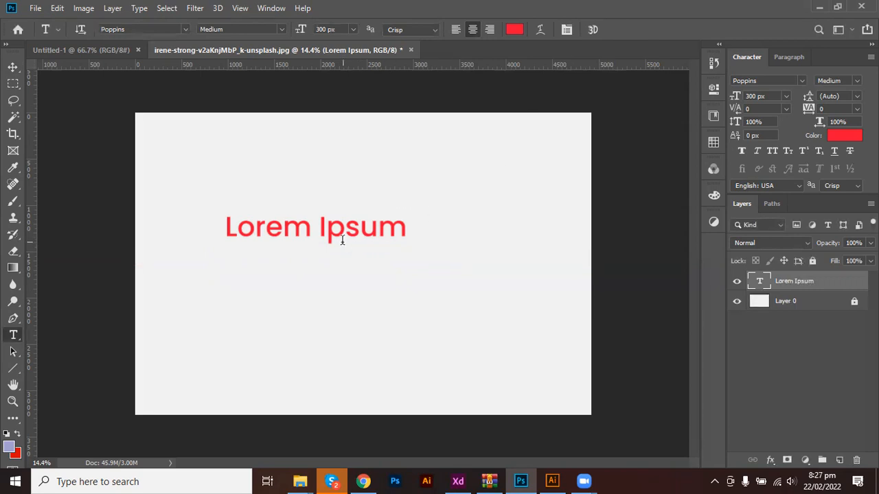
Try the Vertical Type Tool near the canvas's left edge, then dismiss it.
right_click(14, 337)
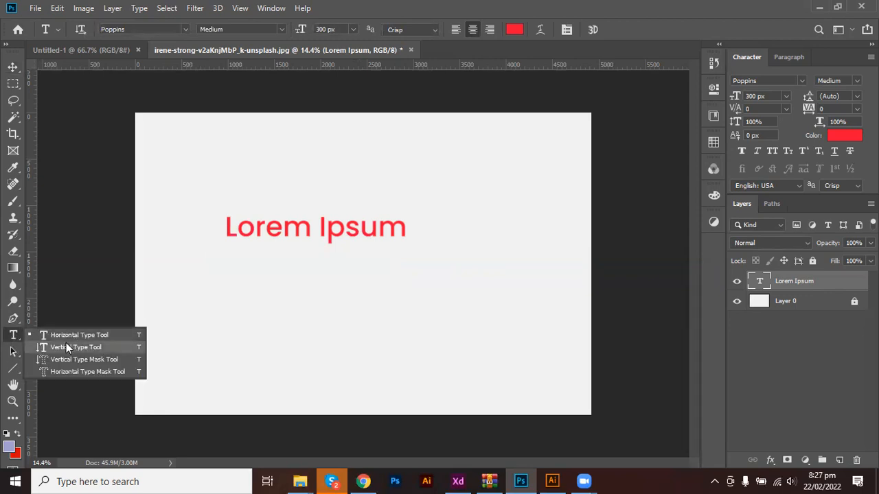
left_click(65, 344)
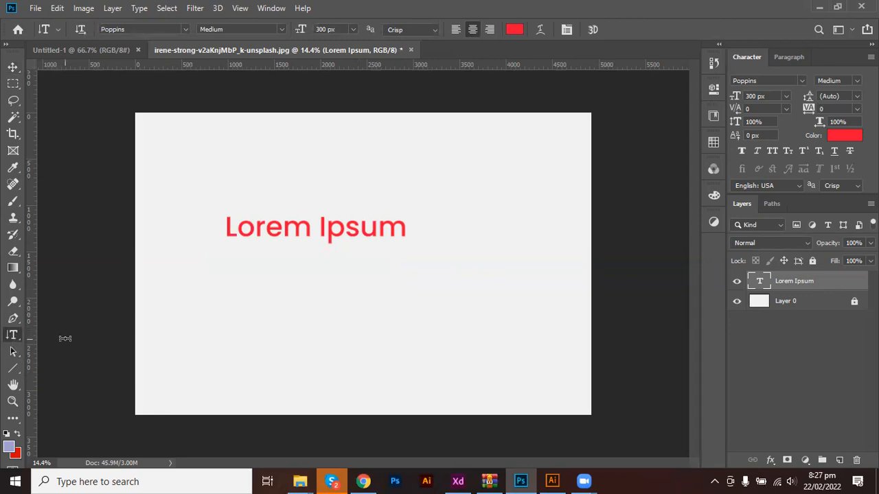
left_click(176, 180)
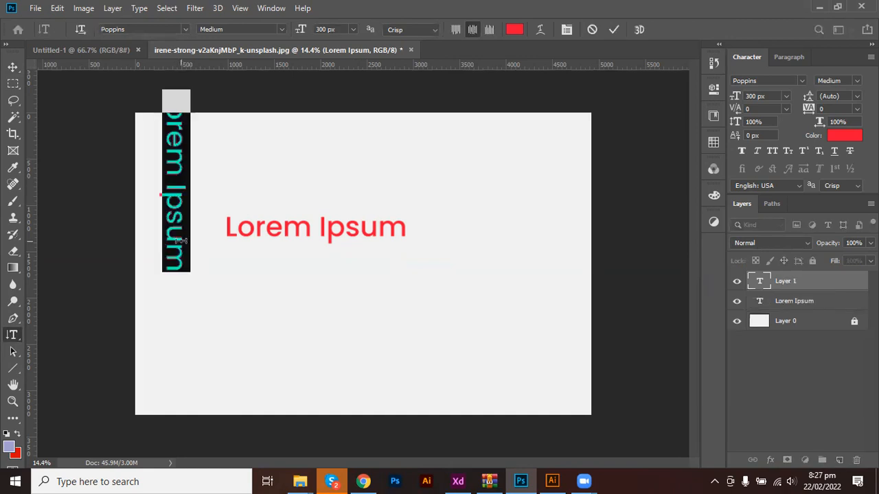
left_click(592, 30)
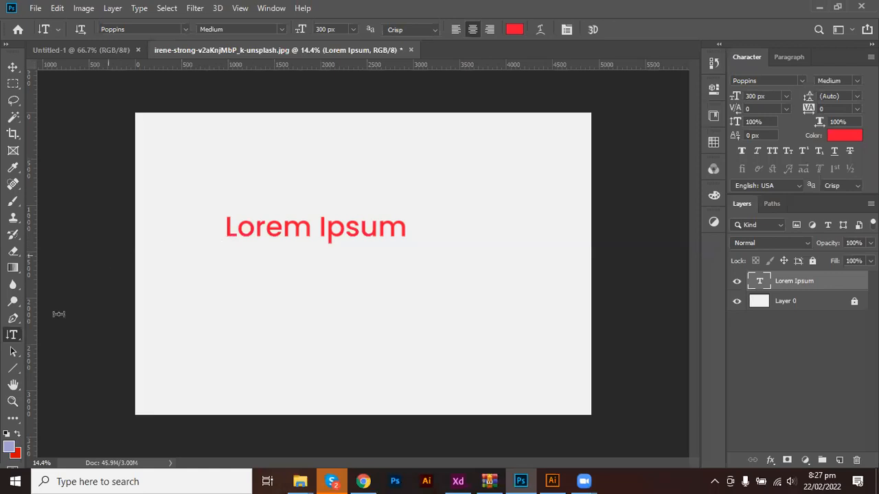
Click into Lorem Ipsum with the Horizontal Type Tool, commit, and switch to Move.
right_click(14, 337)
left_click(60, 334)
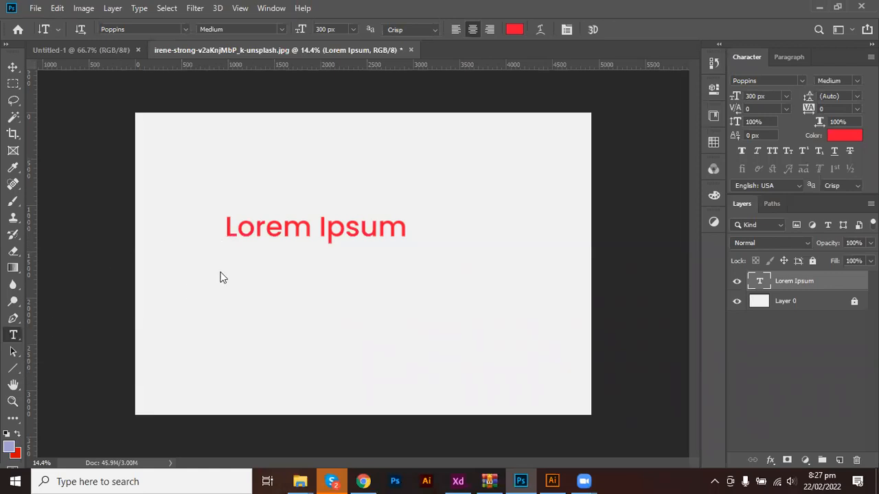
left_click(313, 227)
left_click(613, 29)
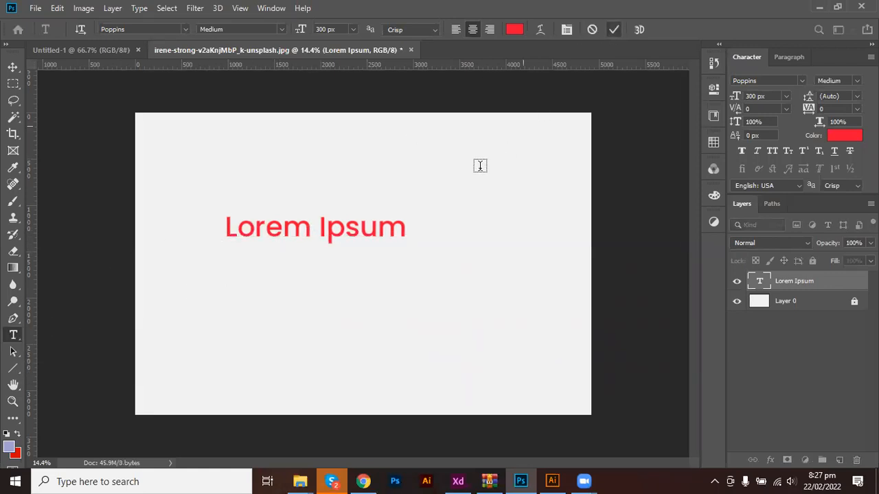
key("v")
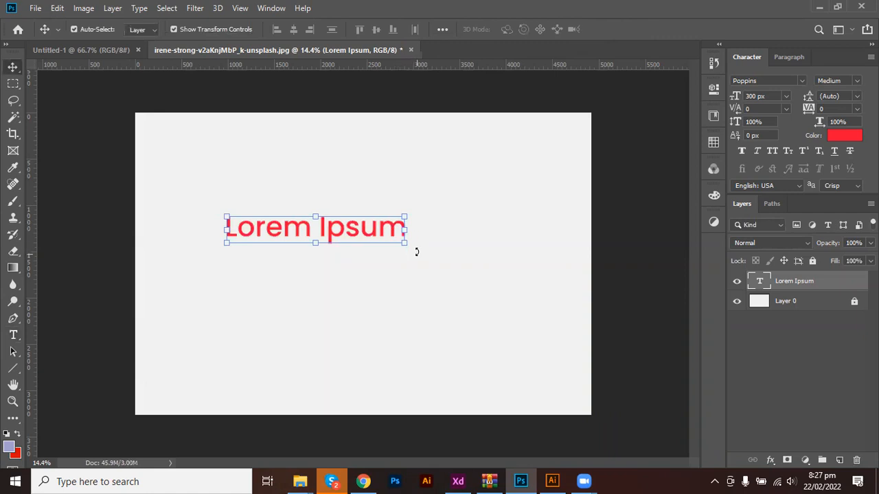
Try rotating and scaling Lorem Ipsum, cancel each transform, then delete the text layer.
mouse_move(405, 269)
left_mouse_down()
mouse_move(356, 320)
mouse_move(304, 332)
mouse_move(272, 314)
mouse_move(267, 229)
mouse_move(292, 180)
mouse_move(339, 177)
mouse_move(398, 226)
mouse_move(403, 255)
left_mouse_up()
left_click(597, 28)
left_click_drag(413, 207, 413, 227)
key("ctrl+z")
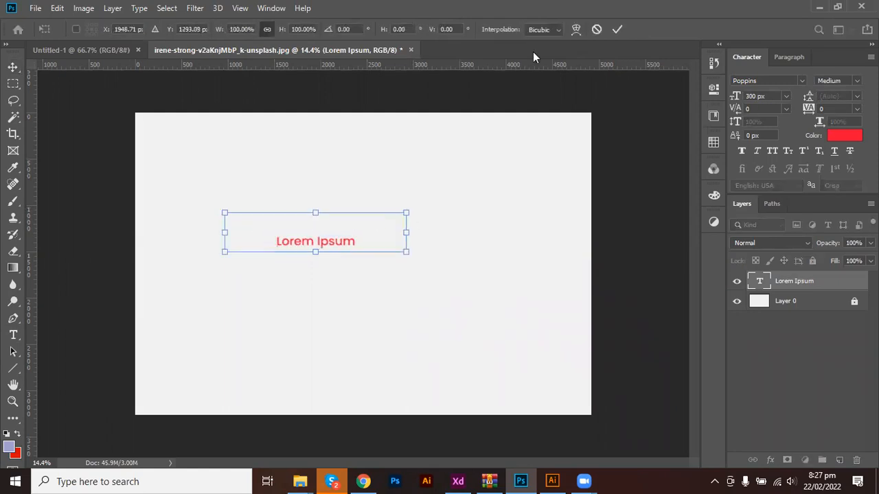
left_click(596, 30)
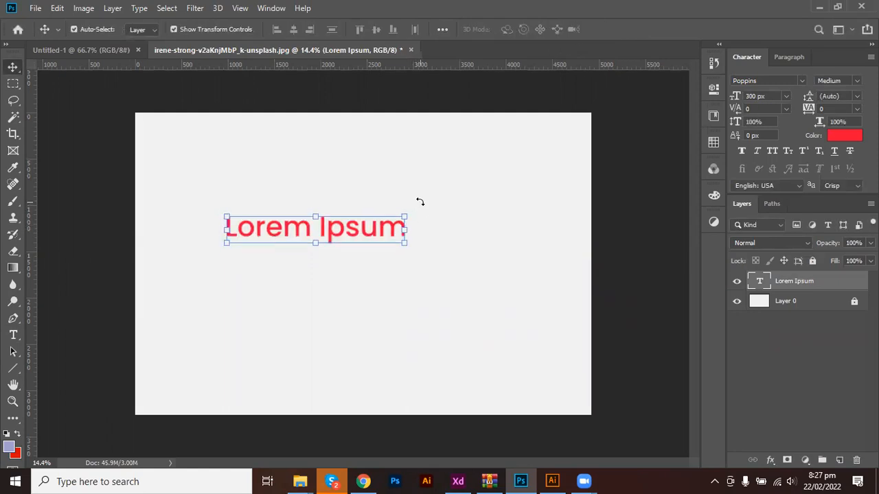
left_click_drag(420, 201, 361, 255)
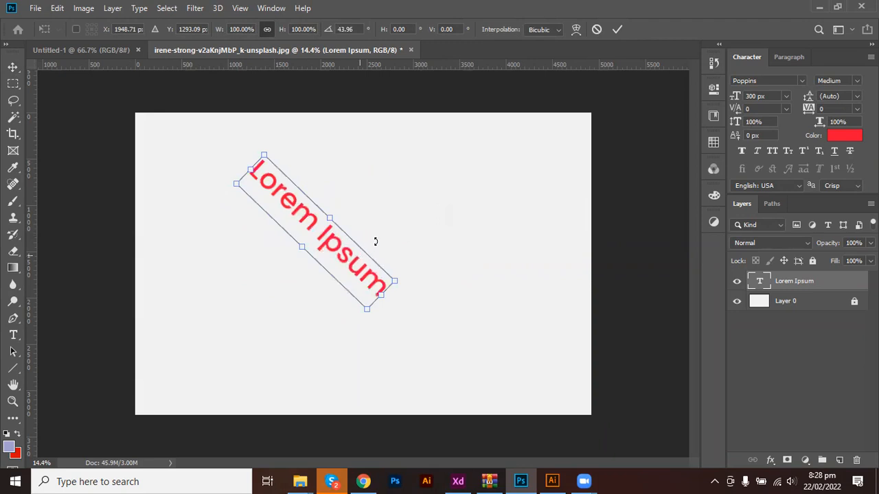
left_click(596, 30)
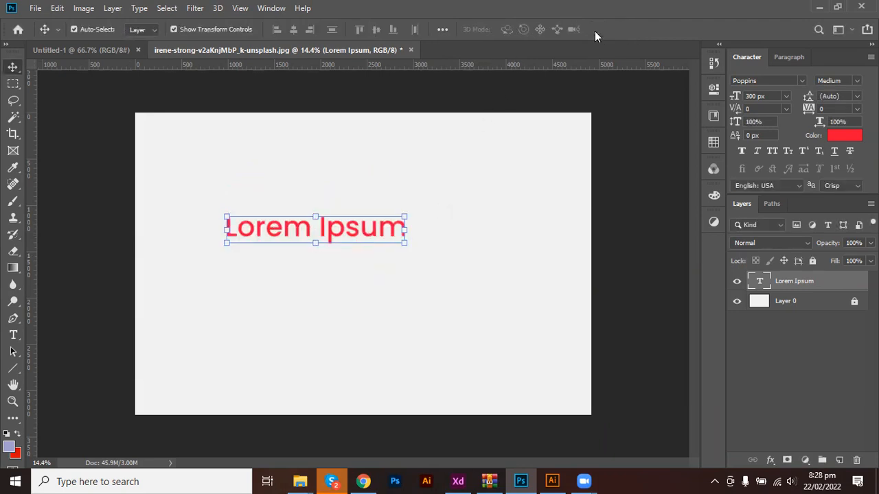
key("Delete")
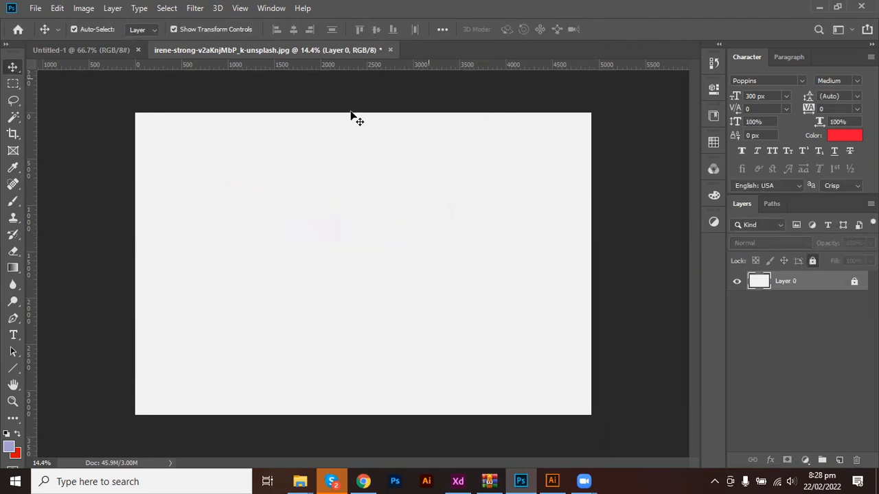
left_click(14, 336)
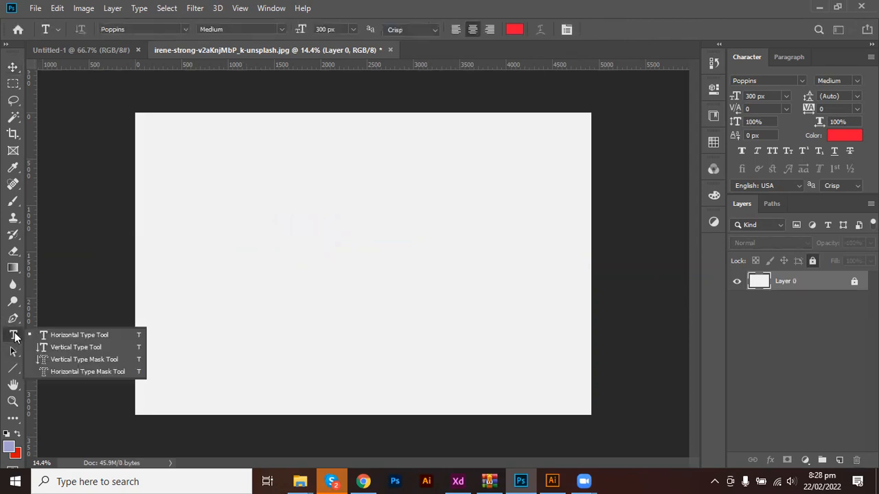
left_click(59, 360)
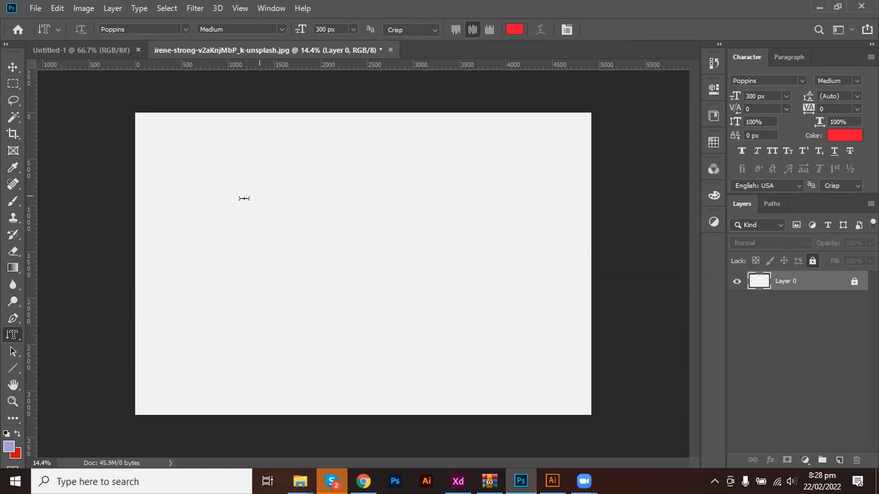
left_click(220, 210)
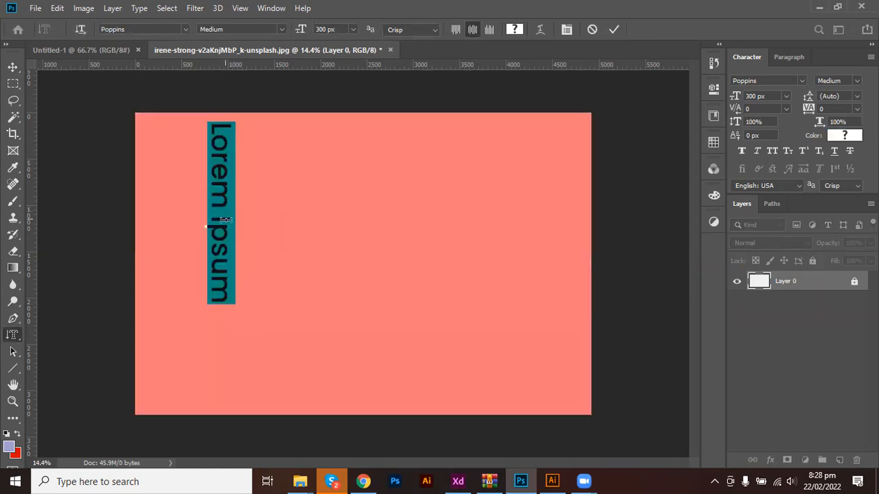
left_click(612, 30)
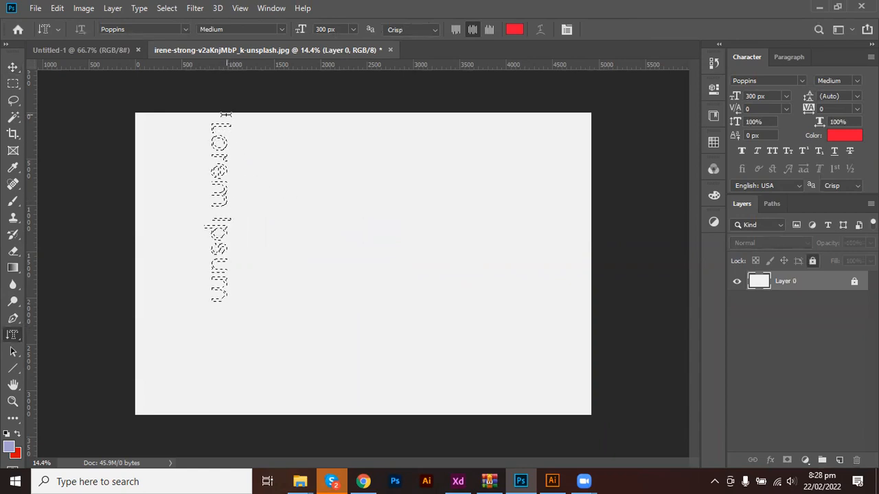
key("ctrl+d")
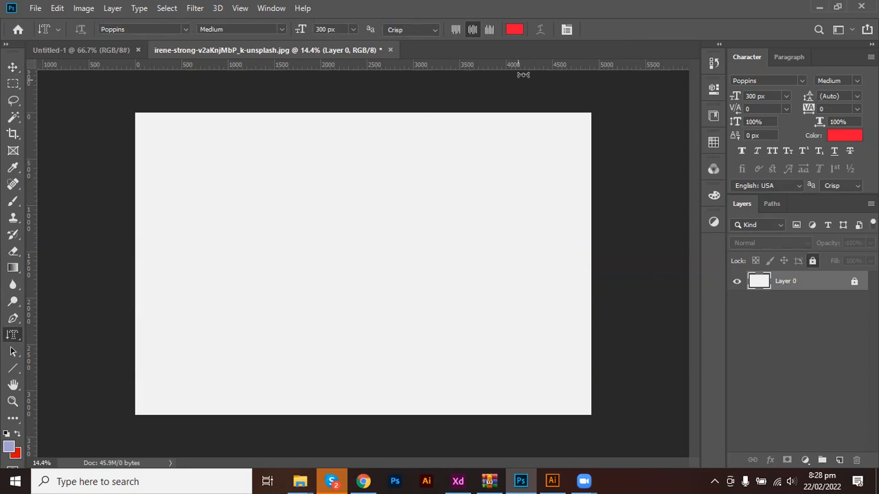
left_click(193, 198)
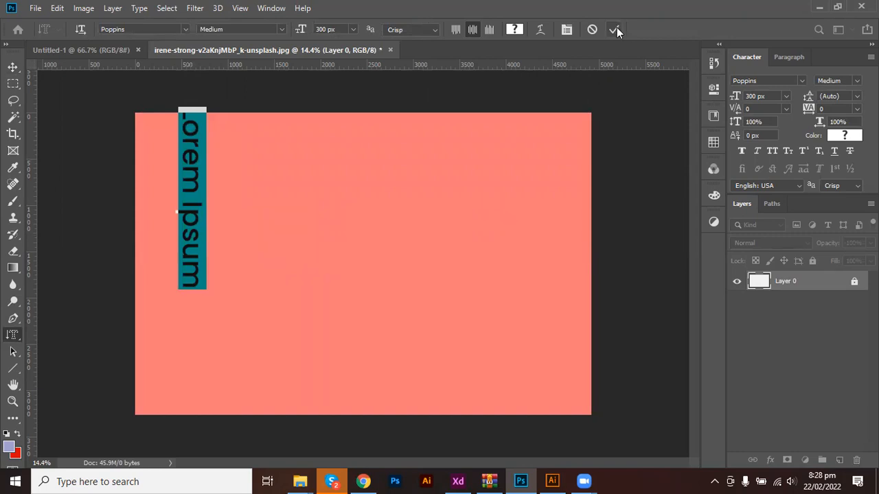
type("a")
type("amza")
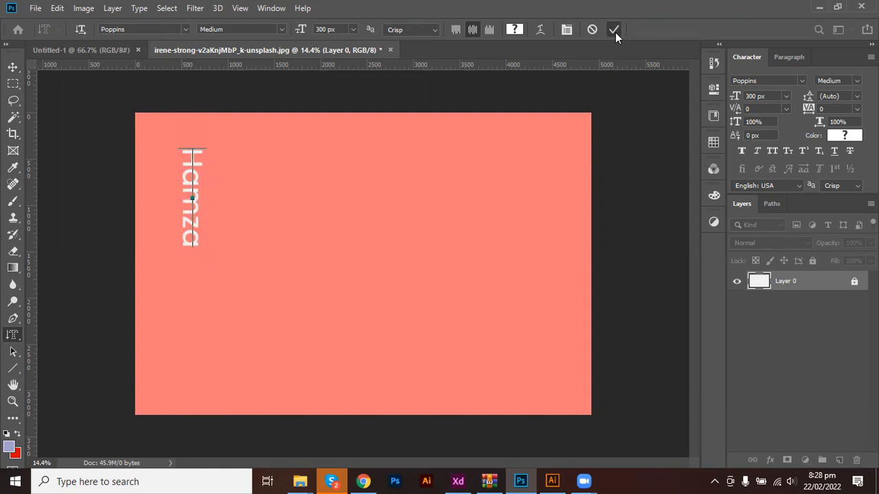
left_click(614, 30)
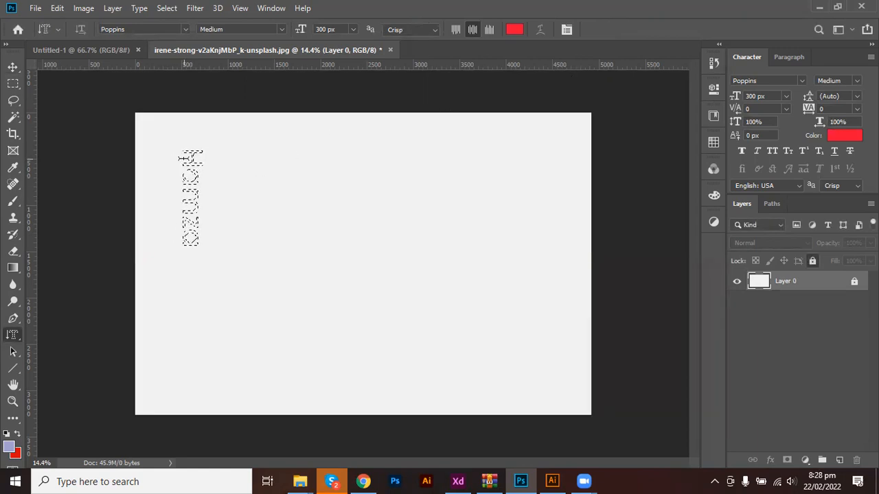
key("ctrl+shift+i")
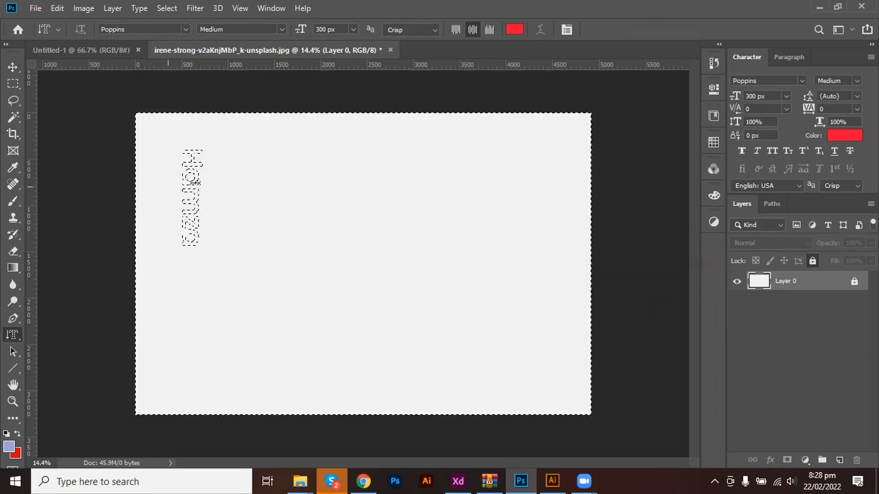
key("v")
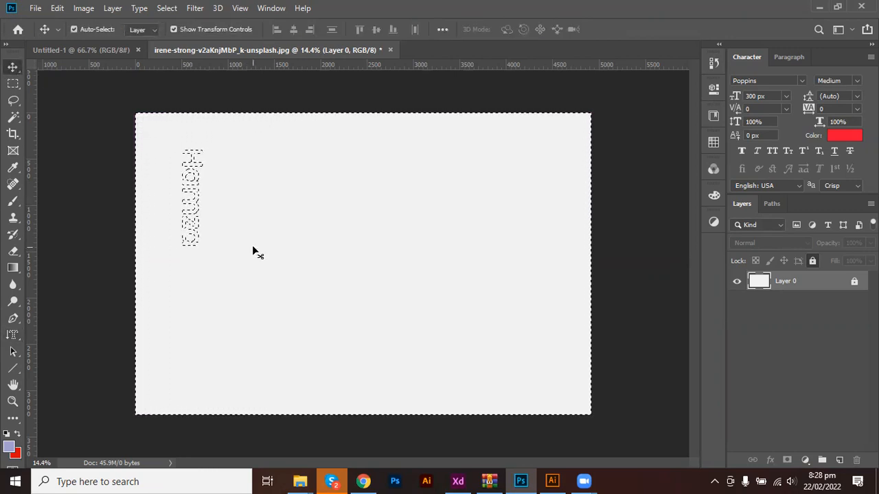
left_click(855, 286)
key("alt+BackSpace")
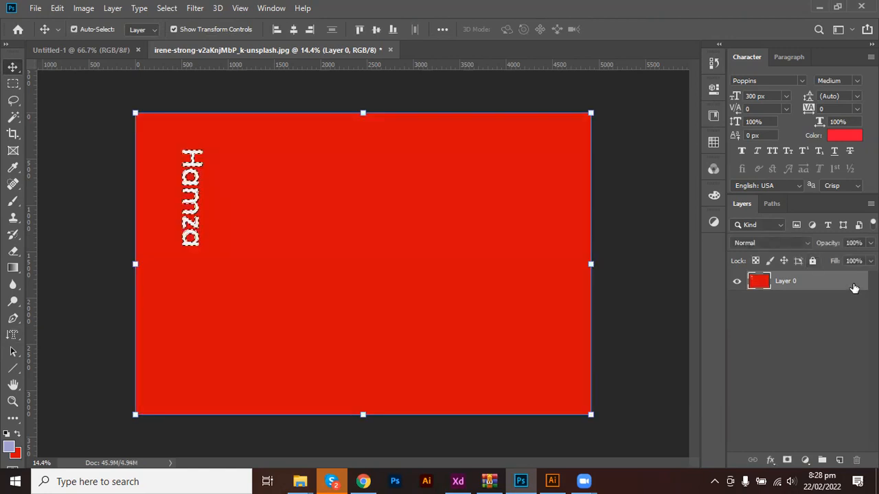
key("ctrl+d")
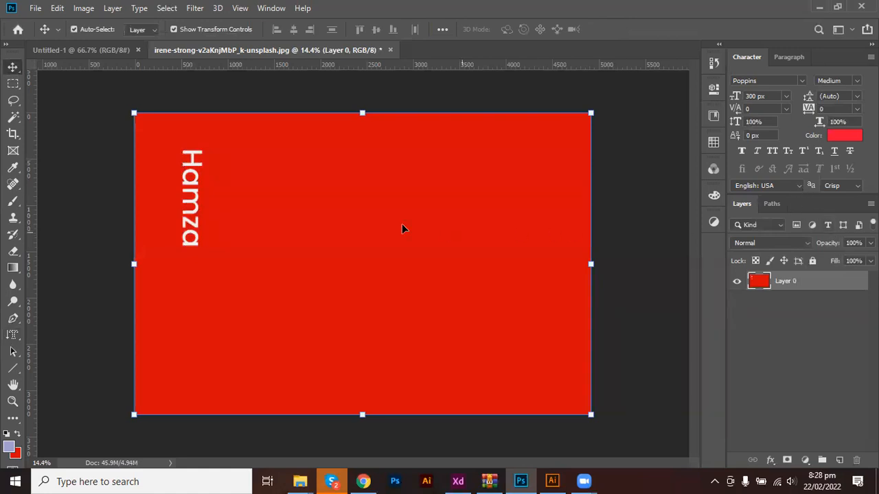
key("ctrl+z")
key("ctrl+z")
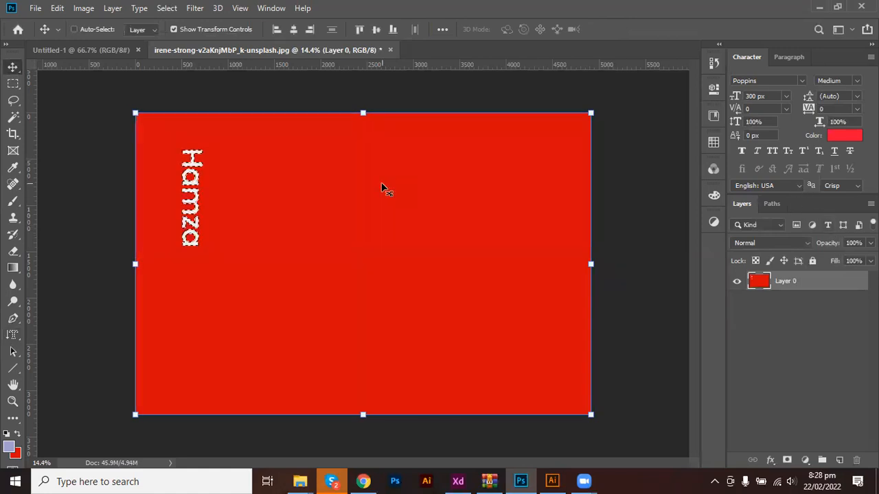
key("ctrl+z")
key("ctrl+z")
key("ctrl+z")
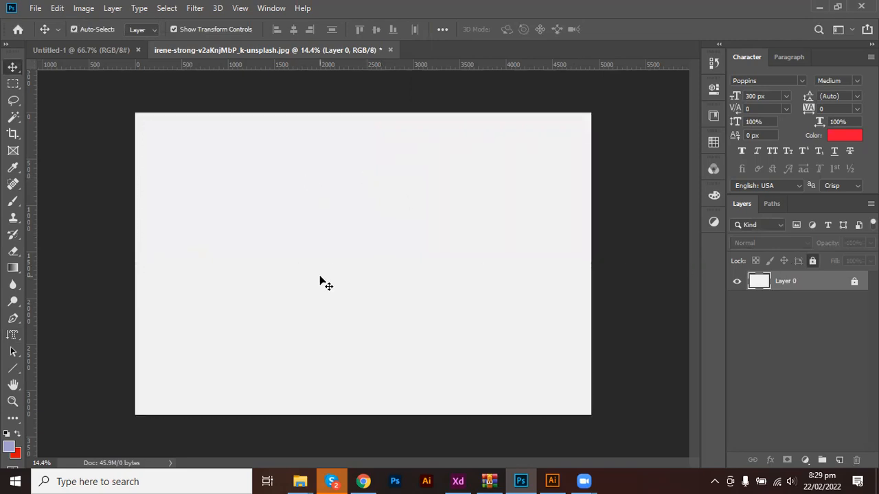
Place and commit a Lorem Ipsum selection with the Horizontal Type Mask Tool, then deselect (Ctrl+D).
left_click(11, 335)
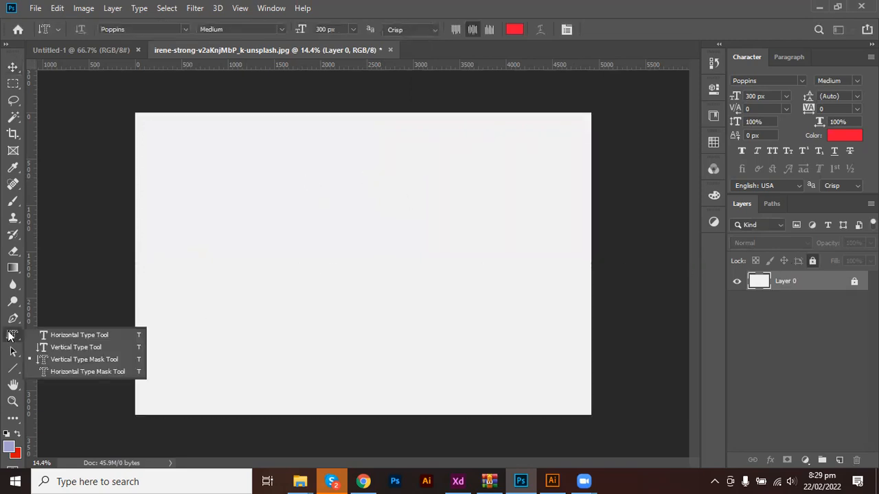
left_click(61, 372)
left_click(261, 224)
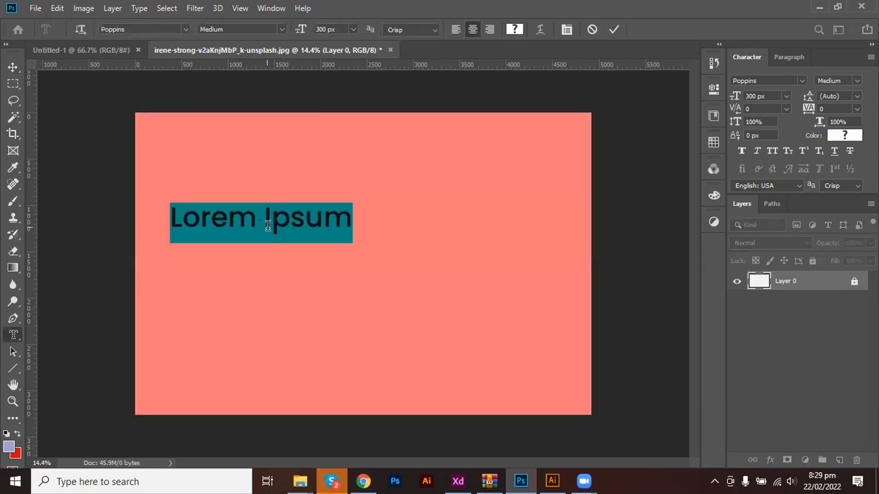
left_click(614, 29)
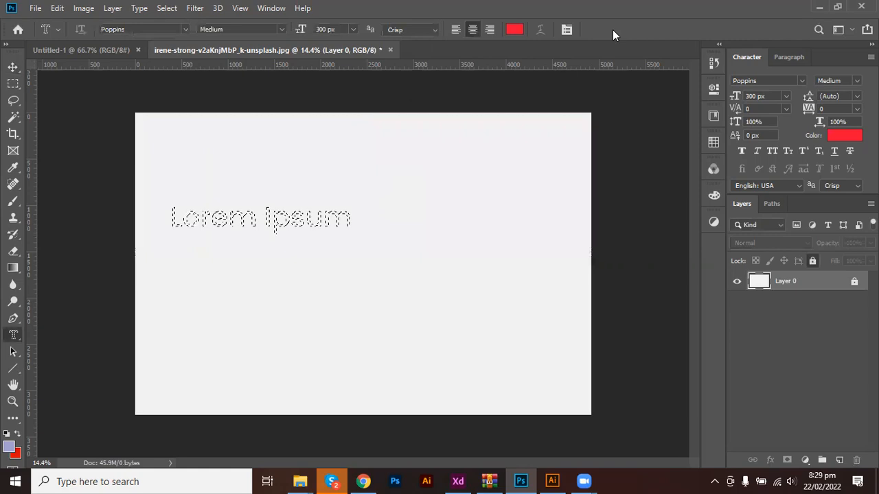
key("ctrl+d")
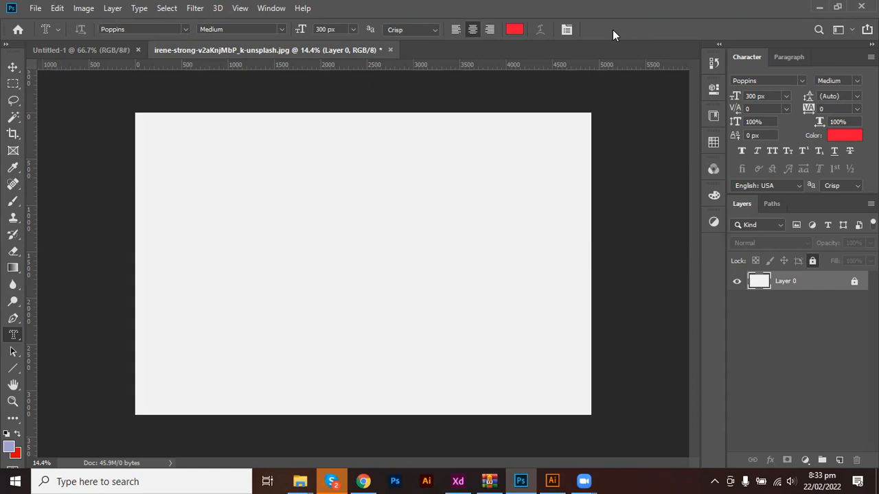
Place a Lorem Ipsum type-mask selection on the canvas, then clear it with Ctrl+D.
left_click(272, 213)
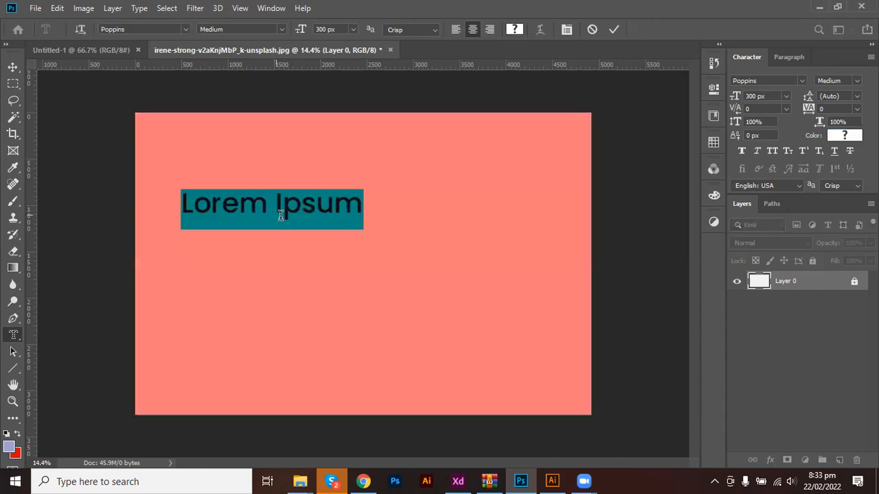
left_click(365, 168)
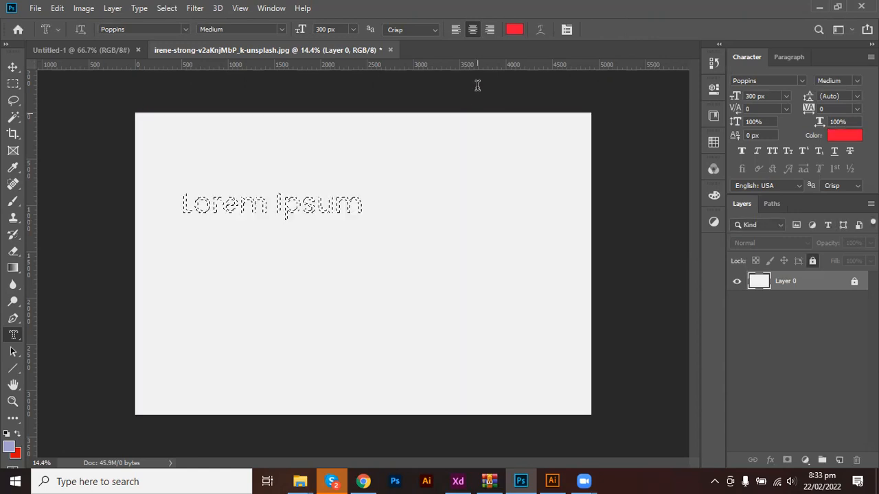
key("ctrl+d")
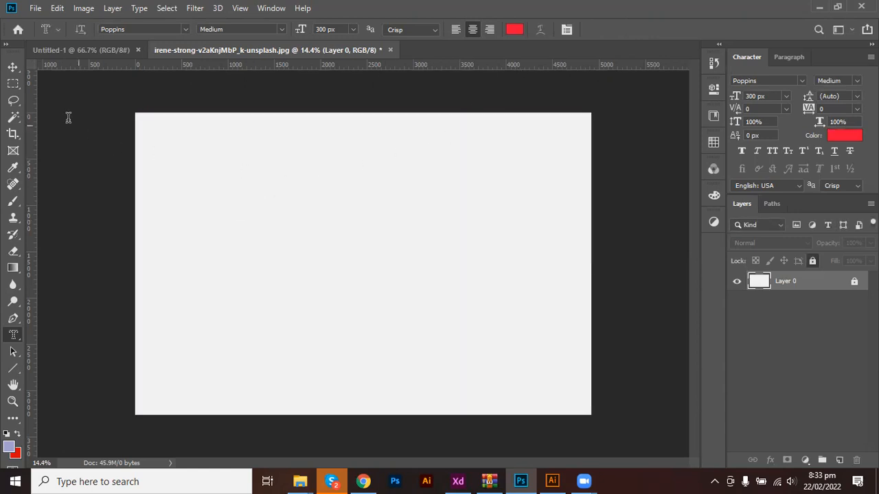
With the Horizontal Type Tool, start a new text layer and type the 'Ctrl +Shift +Alt+' shortcut text.
right_click(14, 335)
left_click(86, 335)
left_click(293, 249)
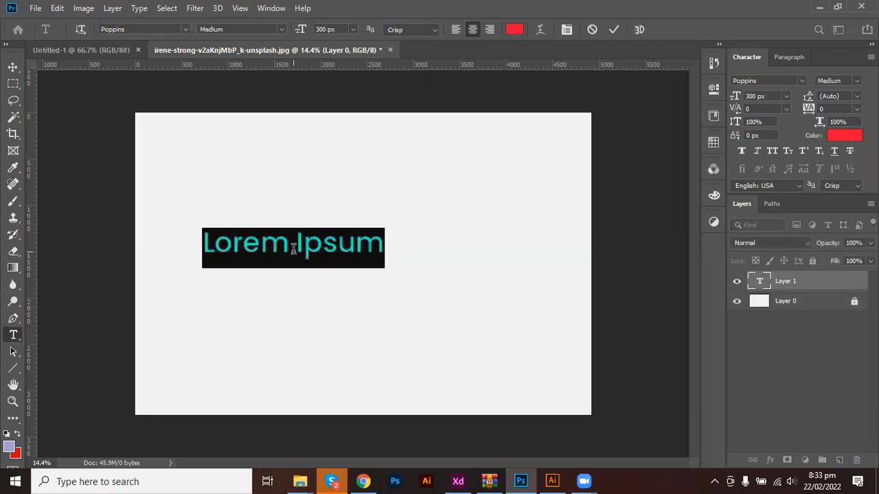
type("Ctrl")
key("Home")
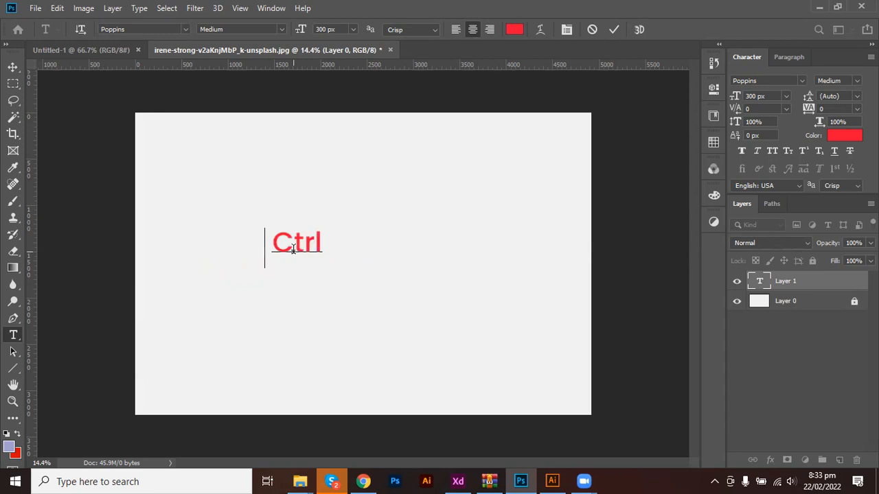
type("+")
key("Delete")
key("Delete")
key("End")
type("+Shi")
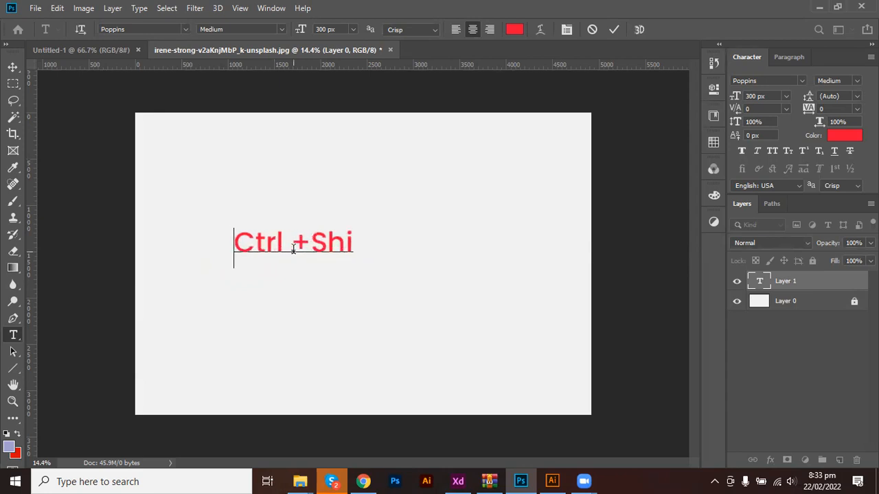
type("ft")
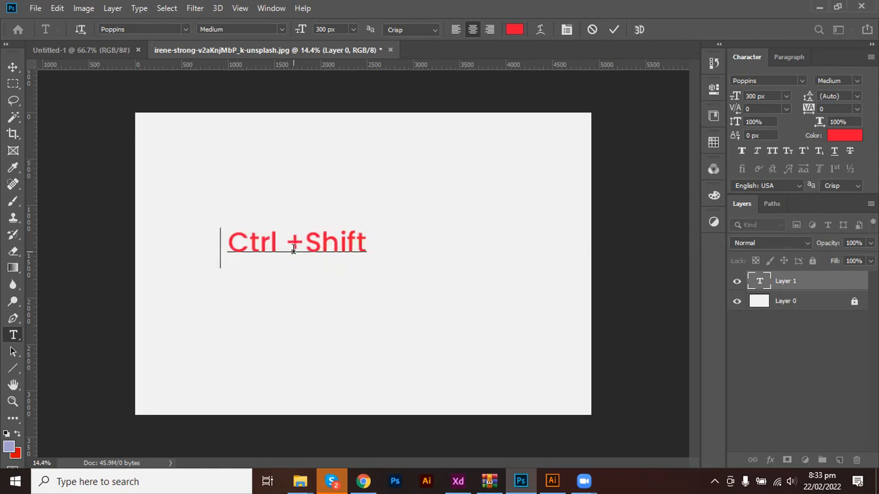
type("+ ")
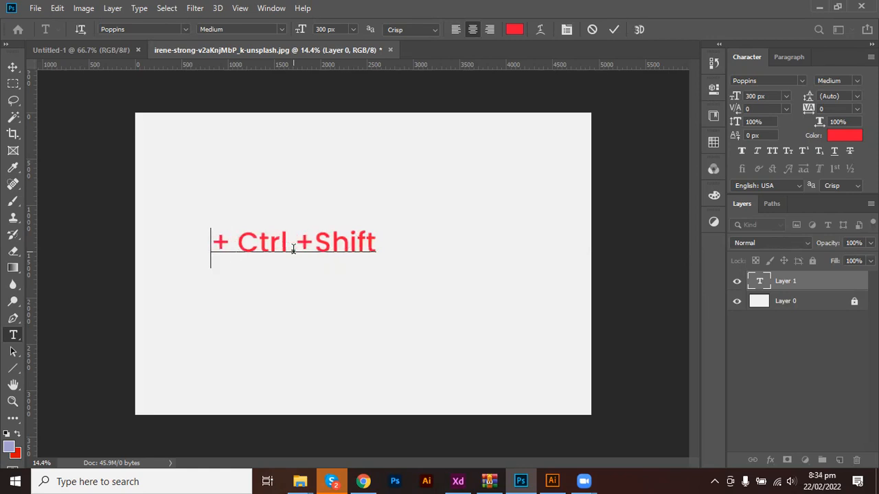
type("Alt")
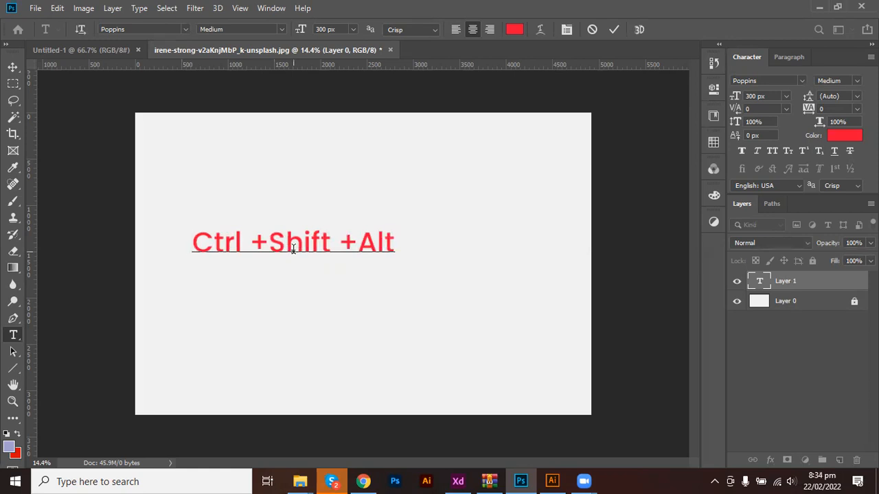
type("+S")
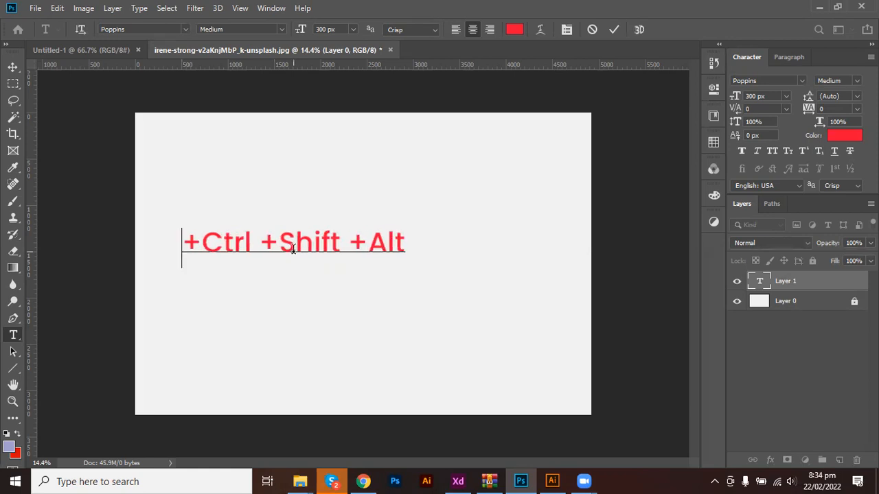
Undo the stray leading plus, select all text, apply a Paragraph panel option, and commit the layer.
key("ctrl+z")
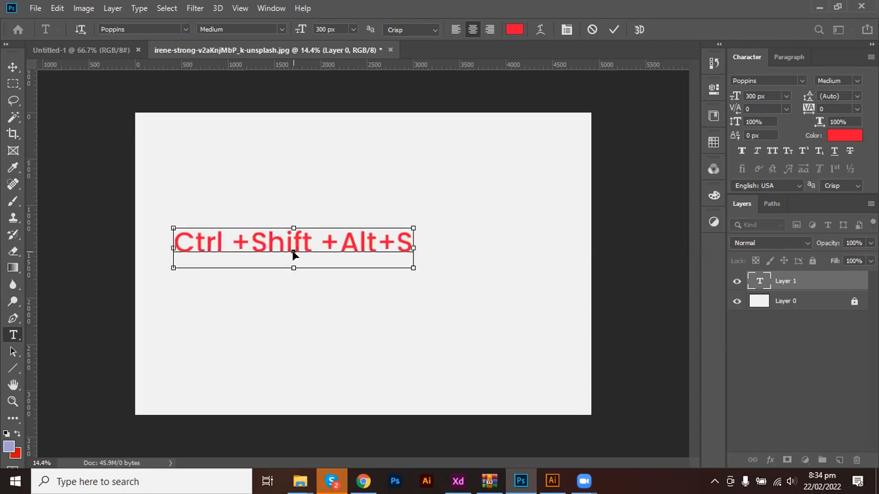
key("ctrl+a")
left_click(786, 57)
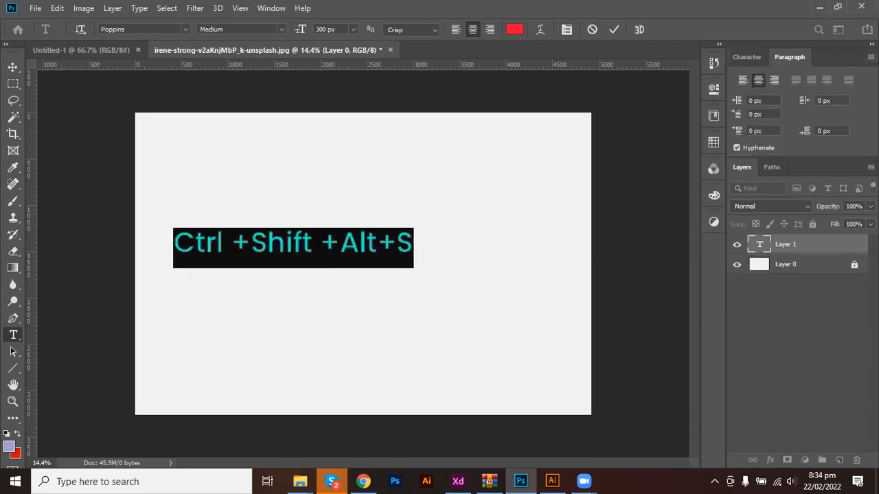
left_click(871, 57)
left_click(796, 125)
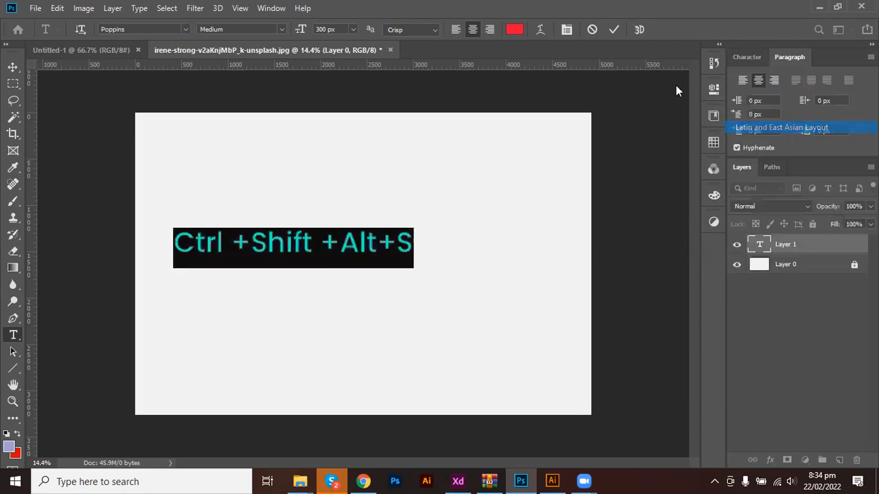
left_click(614, 29)
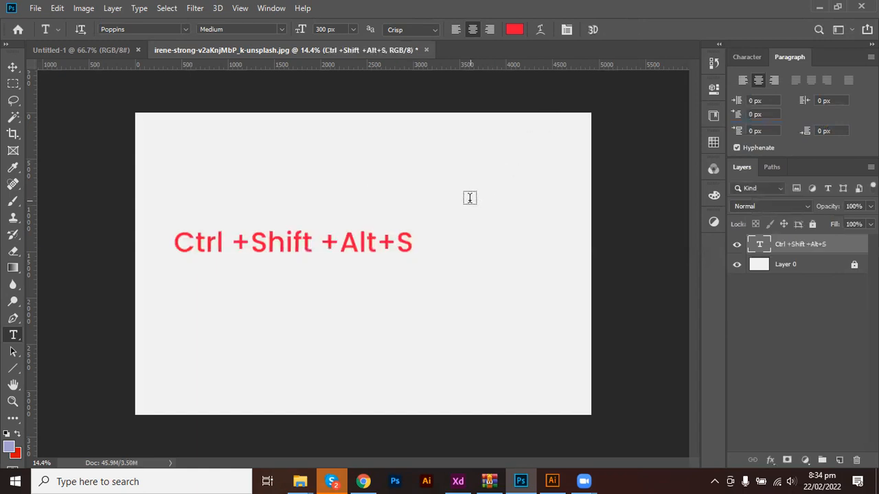